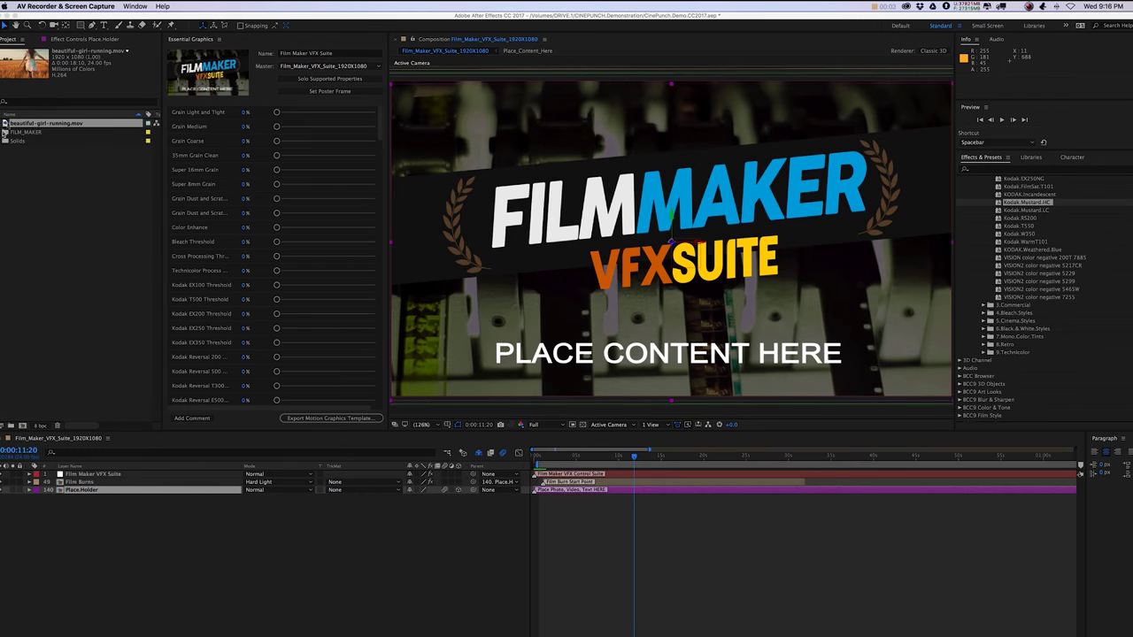
- Open the Place_Content_Here precomp and add beautiful-girl-running.mov as its top layer
{"action": "double_click", "coordinate": [78, 491]}
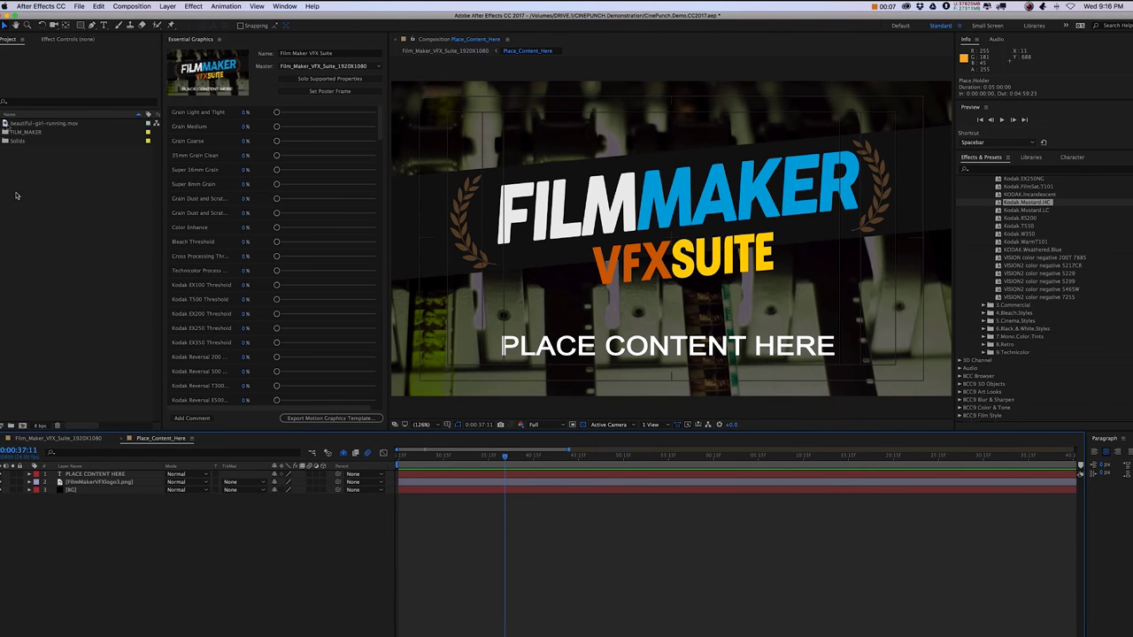
{"action": "left_click_drag", "start_coordinate": [4, 123], "coordinate": [669, 241]}
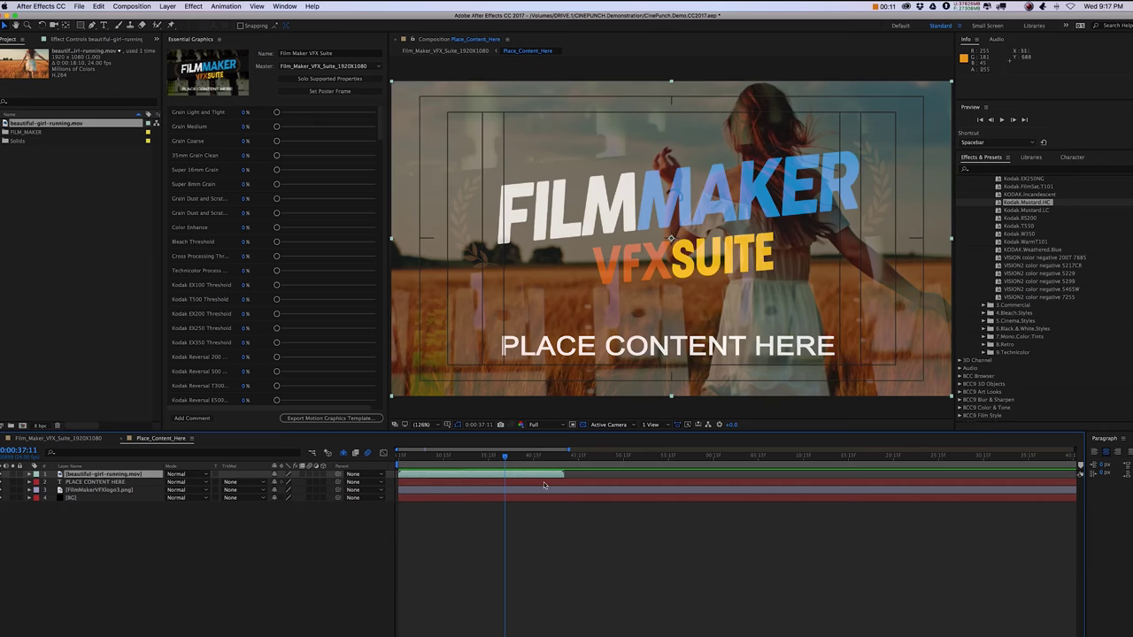
- Back in Film_Maker_VFX_Suite_1920X1080, widen Effect Controls and shorten the work area to about 25 seconds
{"action": "left_click", "coordinate": [99, 441]}
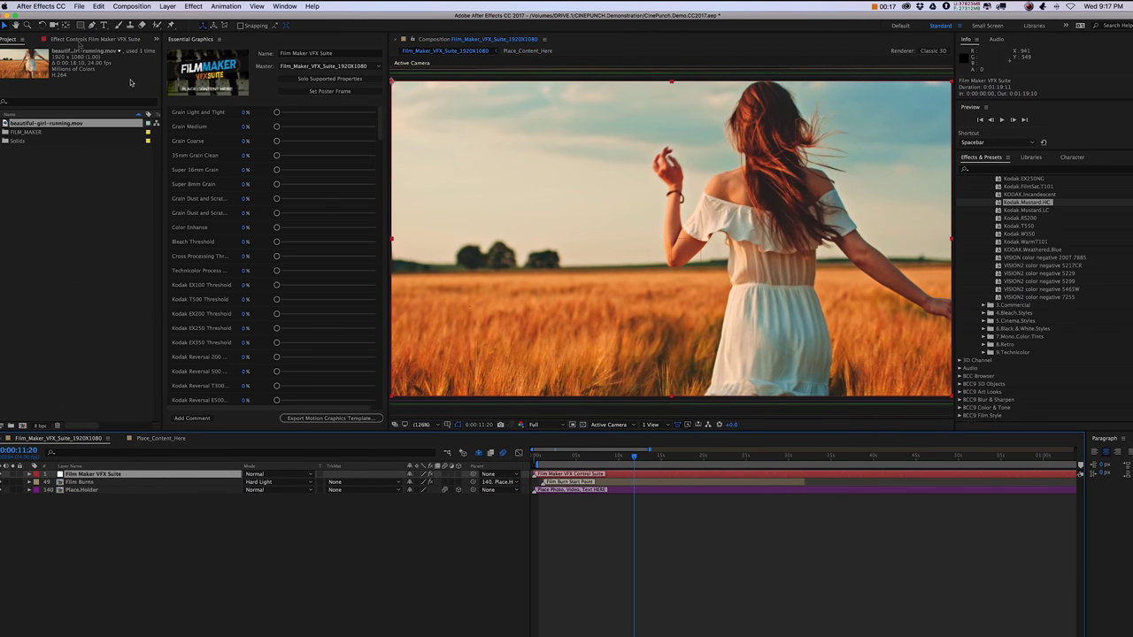
{"action": "left_click", "coordinate": [73, 39]}
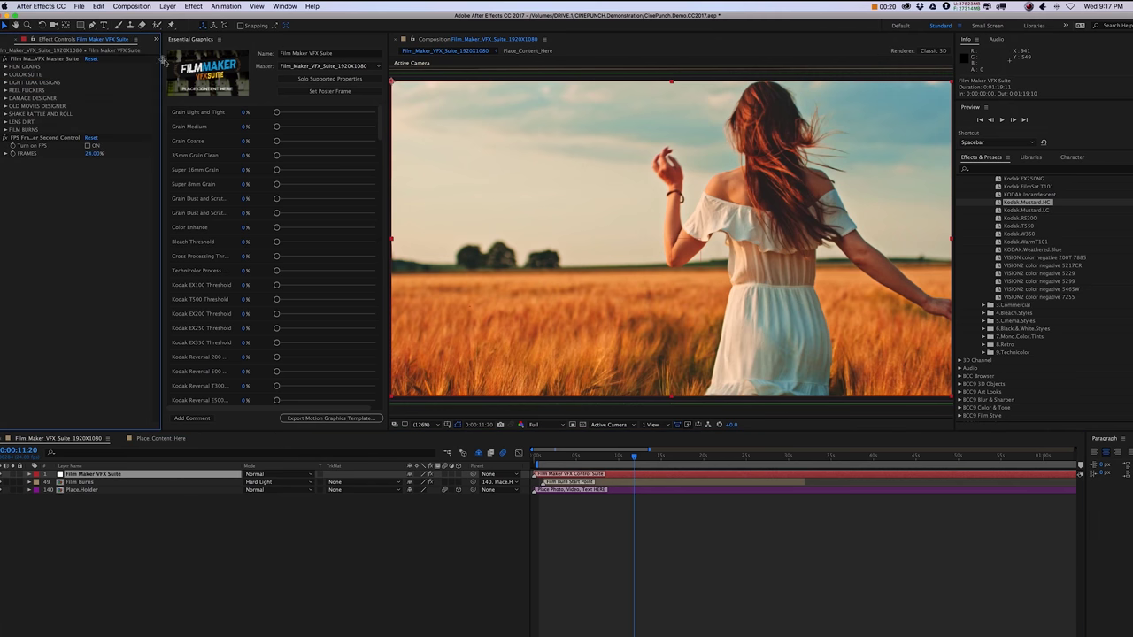
{"action": "left_click_drag", "start_coordinate": [181, 58], "coordinate": [242, 80]}
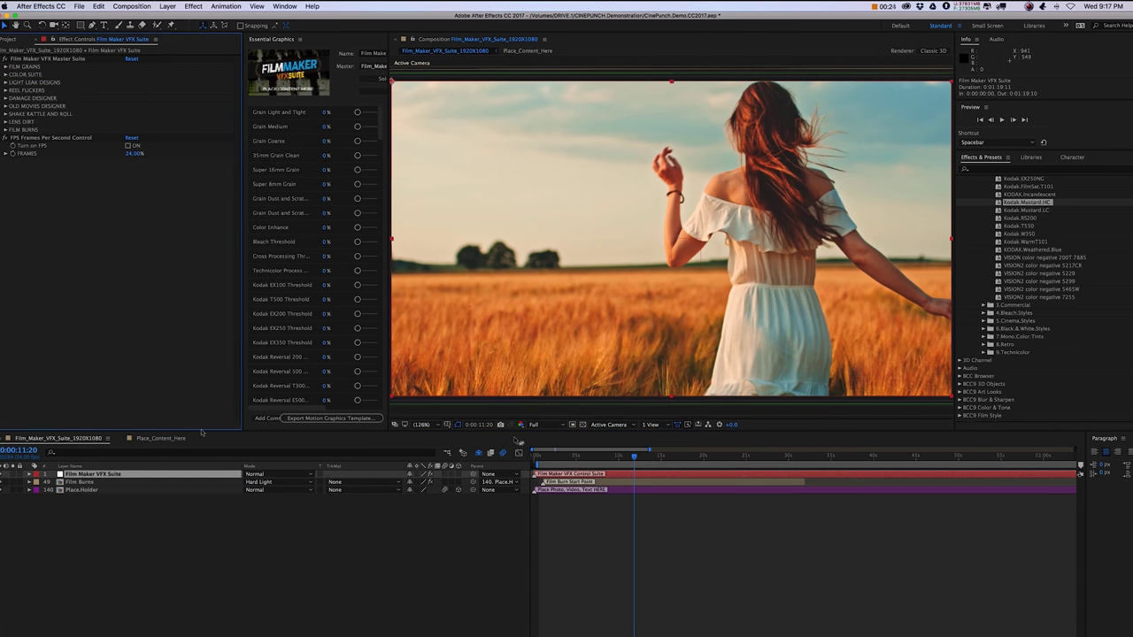
{"action": "scroll", "coordinate": [624, 457], "scroll_direction": "down", "scroll_amount": 5}
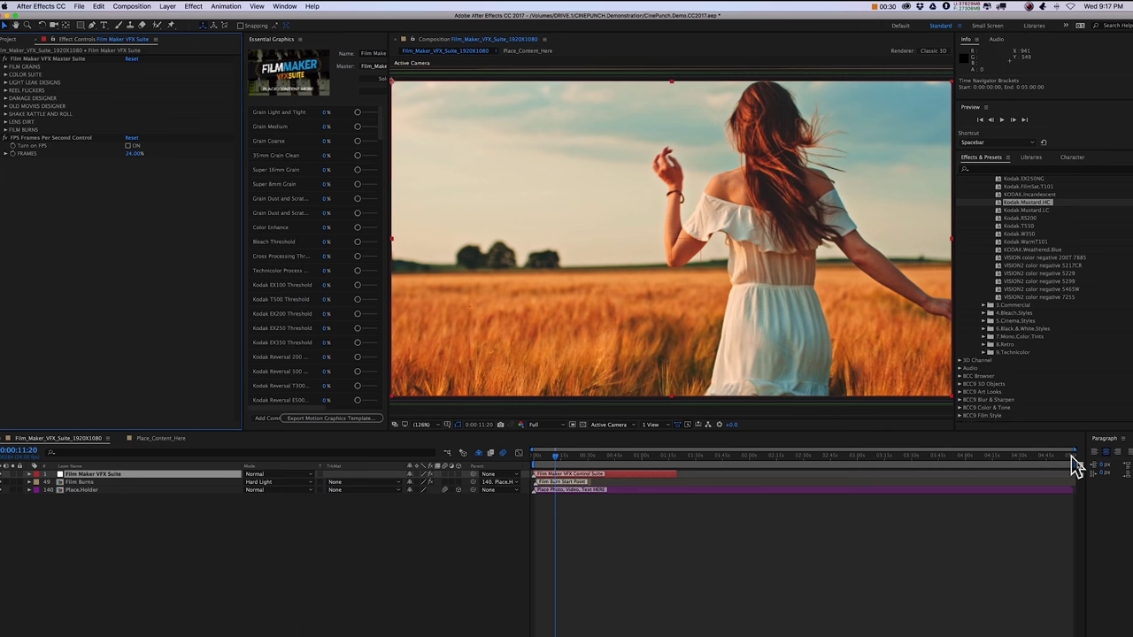
{"action": "left_click_drag", "start_coordinate": [1077, 463], "coordinate": [585, 464]}
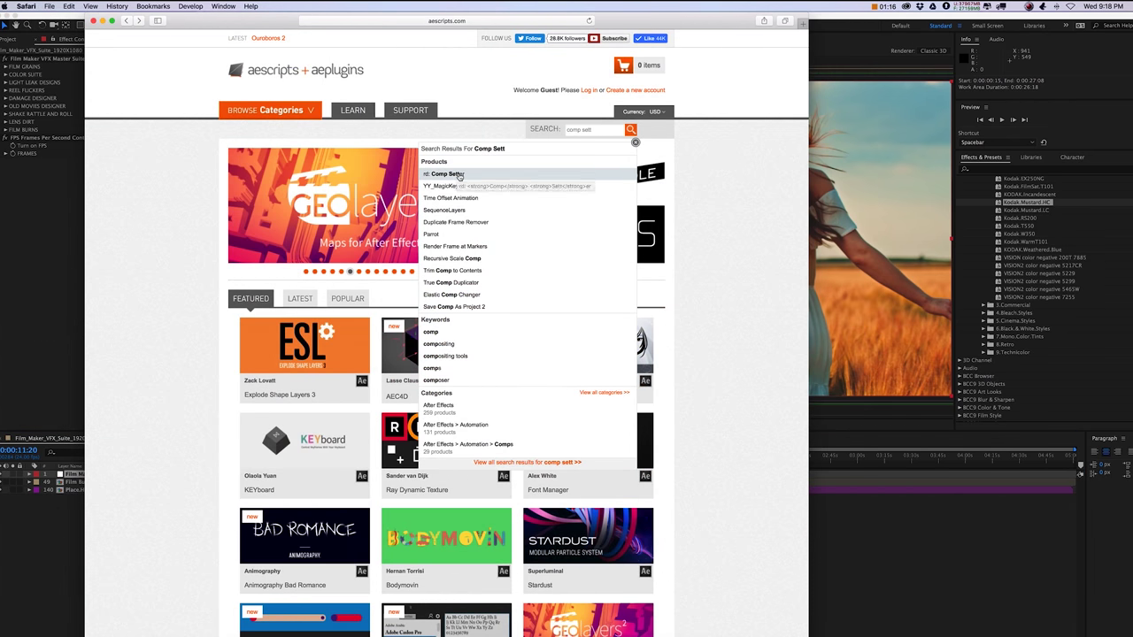
- View the rd: Comp Setter product page on aescripts.com, then return to After Effects
{"action": "left_click", "coordinate": [459, 176]}
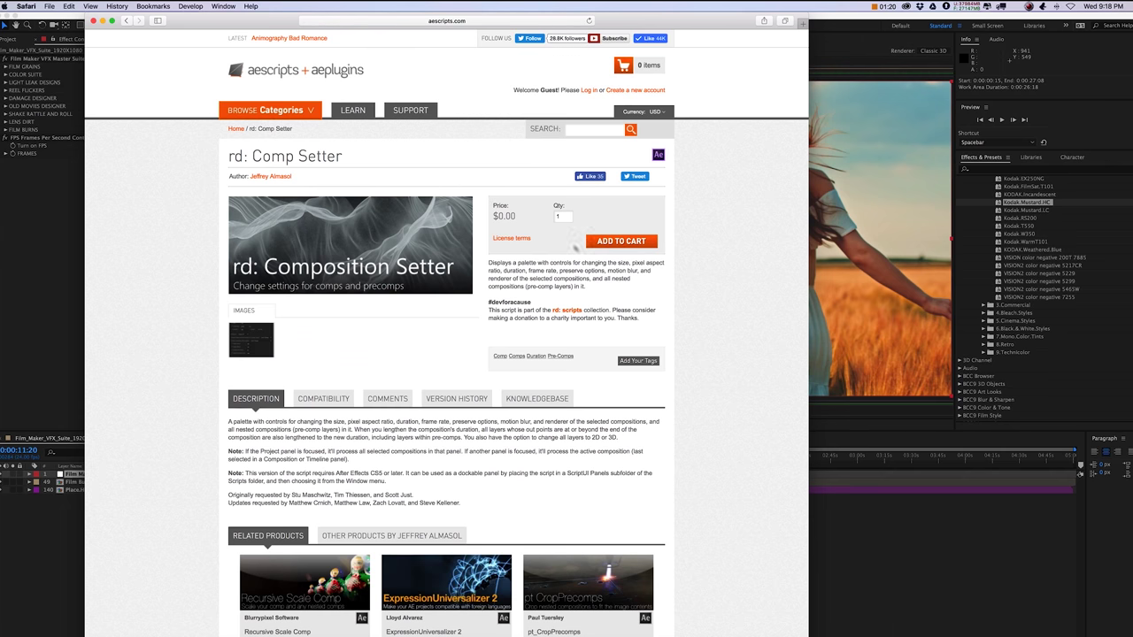
{"action": "left_click", "coordinate": [59, 243]}
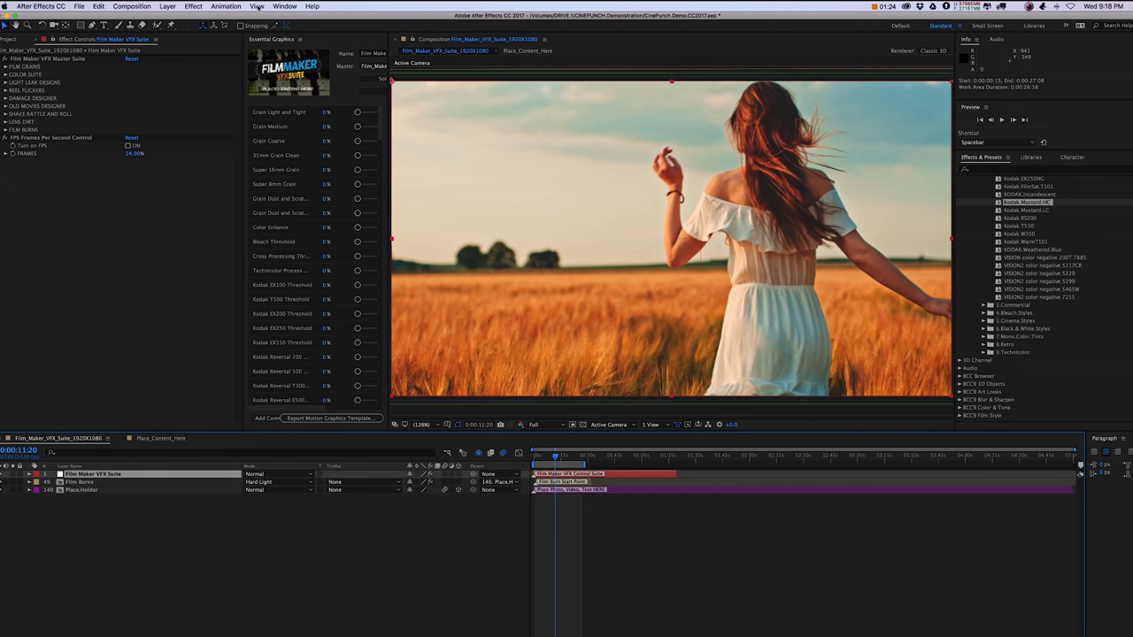
- Run rd_CompSetter to set the comp and nested comps to a 300-second duration
{"action": "left_click", "coordinate": [285, 6]}
{"action": "scroll", "coordinate": [319, 553], "scroll_direction": "down", "scroll_amount": 3}
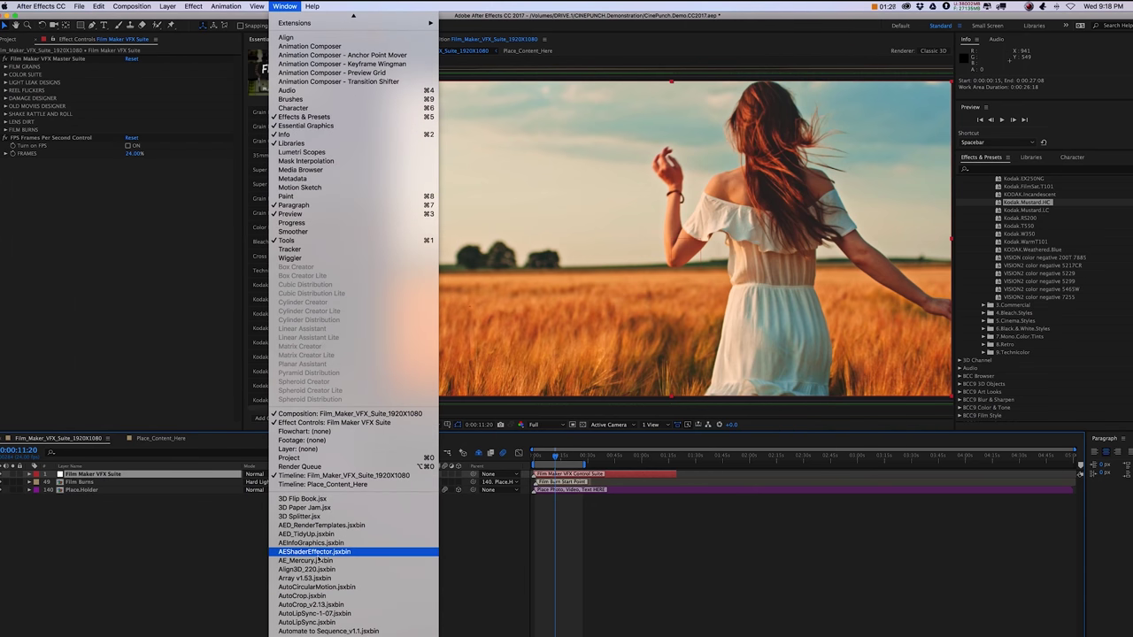
{"action": "scroll", "coordinate": [319, 556], "scroll_direction": "down", "scroll_amount": 10}
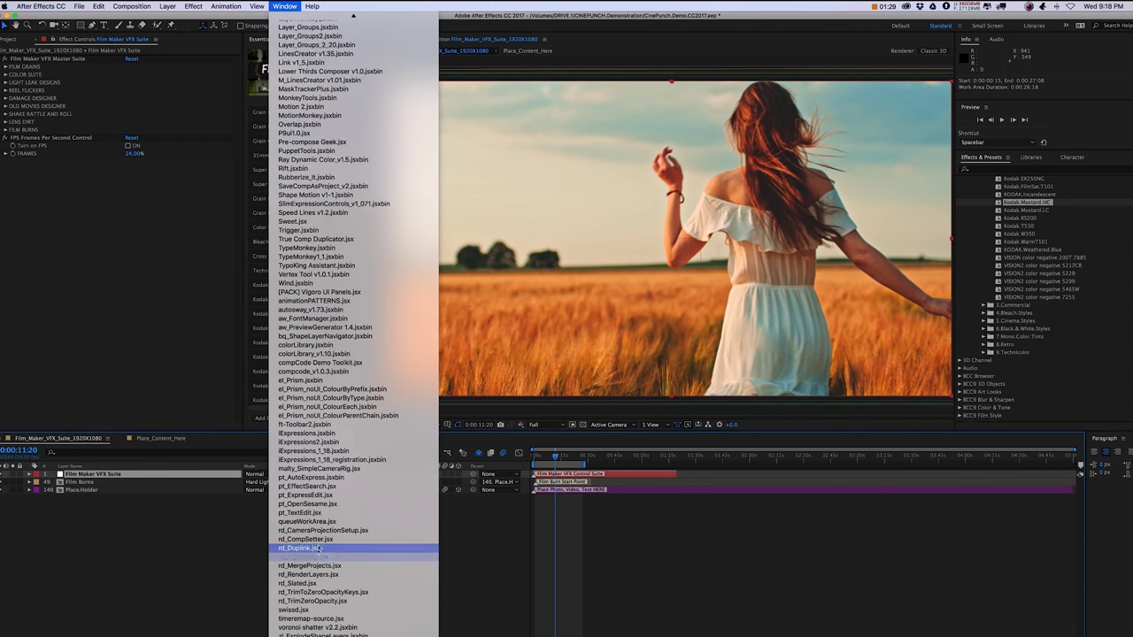
{"action": "left_click", "coordinate": [310, 539]}
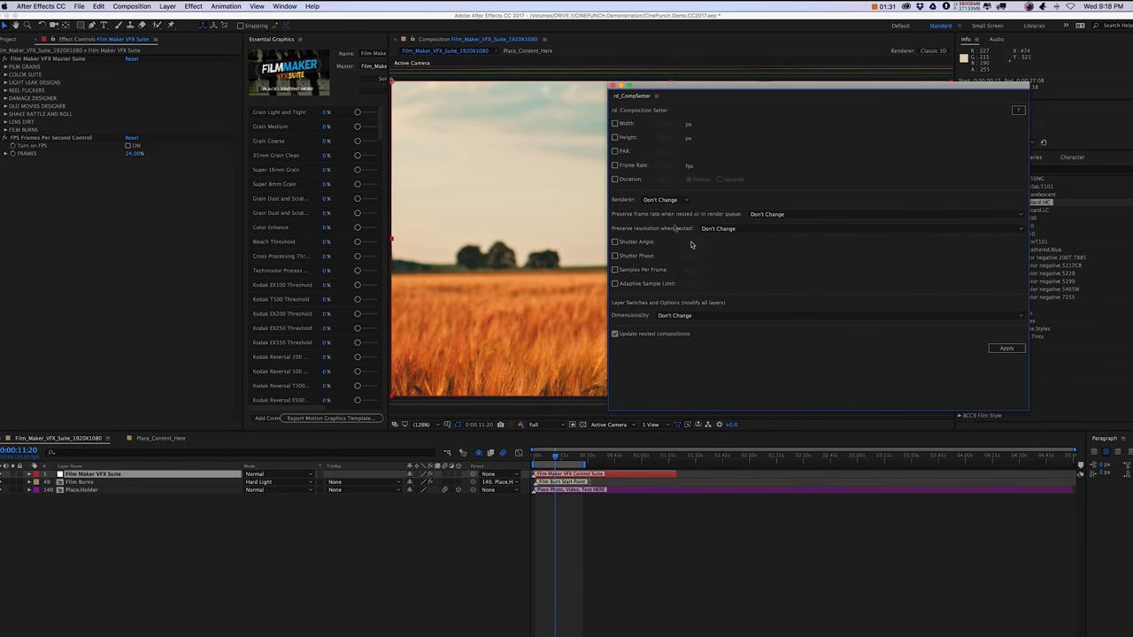
{"action": "left_click", "coordinate": [615, 178]}
{"action": "left_click", "coordinate": [721, 181]}
{"action": "left_click", "coordinate": [665, 179]}
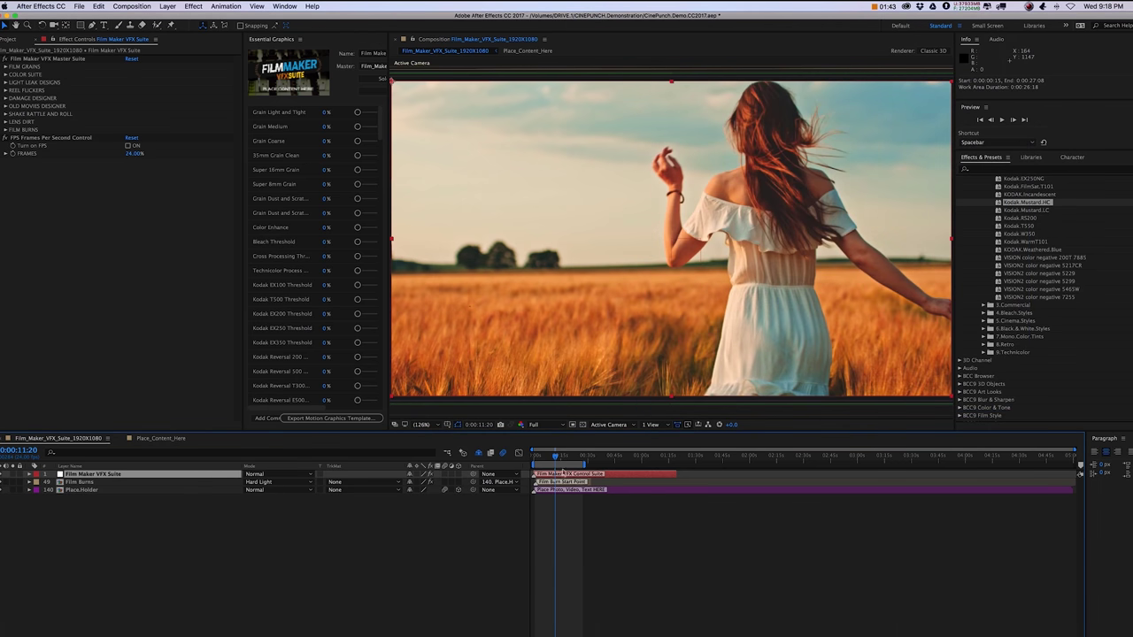
- Test the FPS control with frames at 3.55%, reset it to defaults, then expand FILM GRAINS
{"action": "left_click", "coordinate": [110, 476]}
{"action": "left_click", "coordinate": [37, 138]}
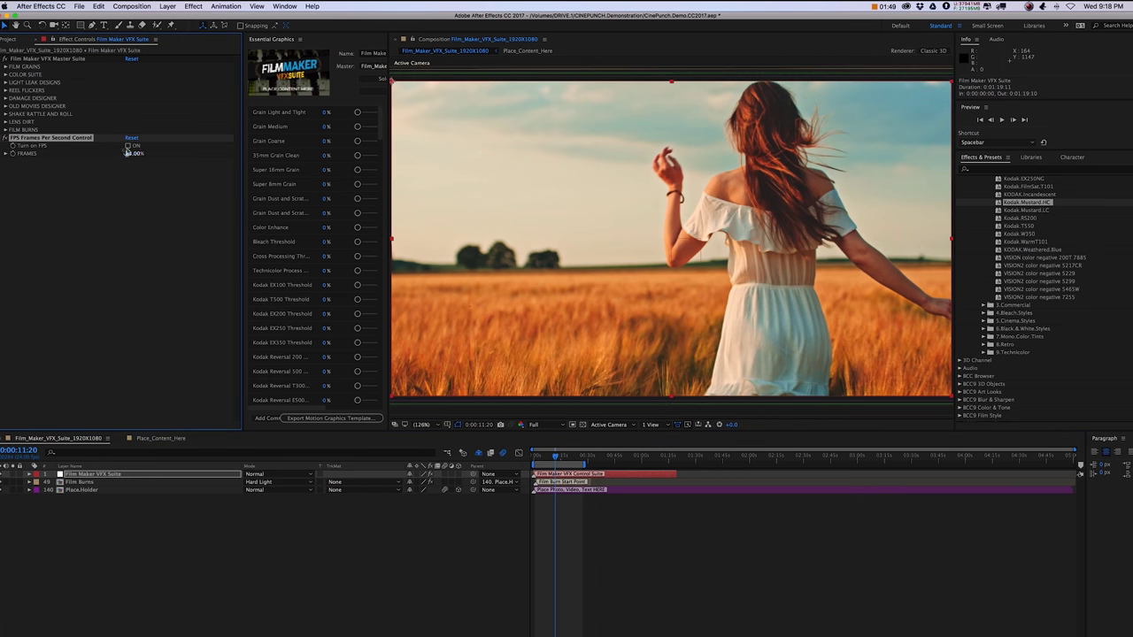
{"action": "left_click", "coordinate": [127, 145]}
{"action": "left_click", "coordinate": [9, 154]}
{"action": "left_click", "coordinate": [33, 166]}
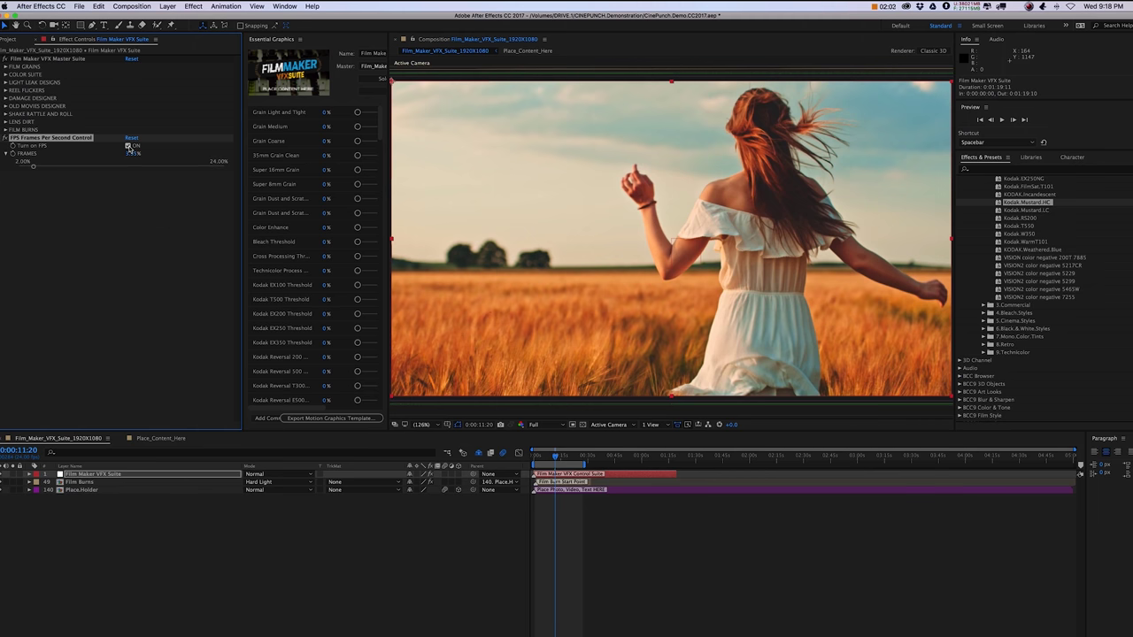
{"action": "left_click", "coordinate": [131, 138]}
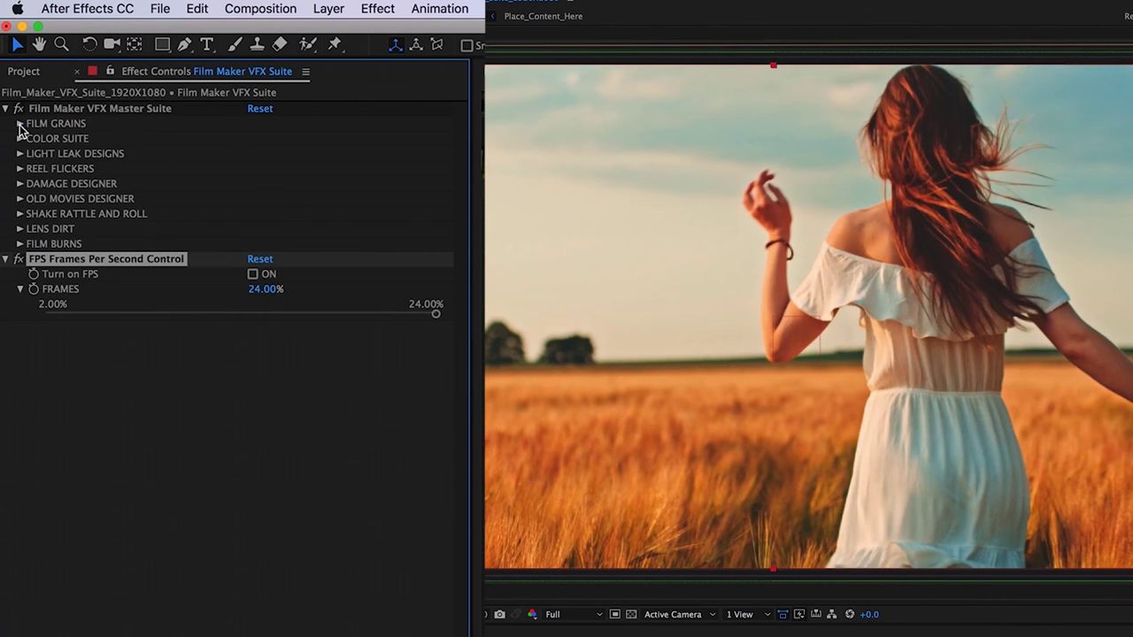
{"action": "left_click", "coordinate": [5, 67]}
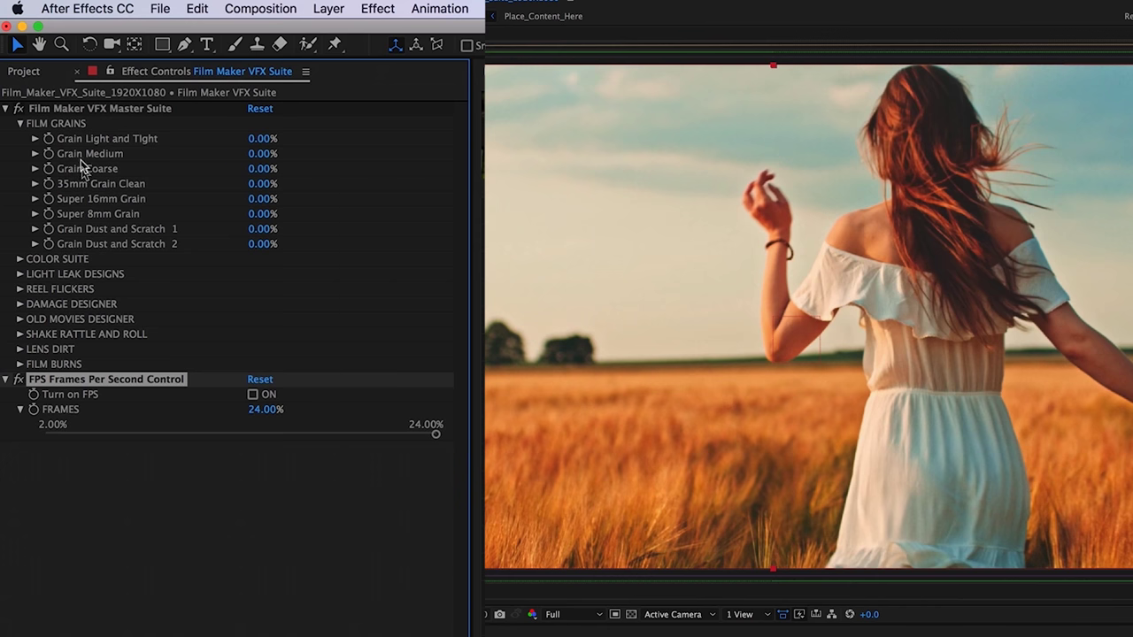
- Try Super 8mm Grain at about 61%, then 83.96%
{"action": "left_click", "coordinate": [36, 214]}
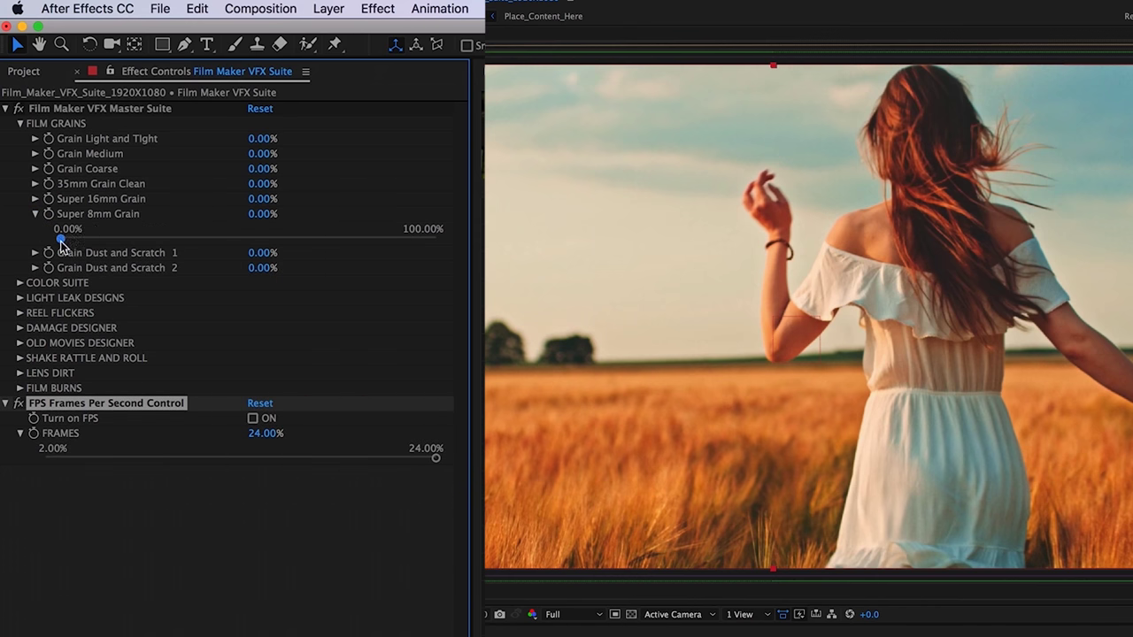
{"action": "left_click_drag", "start_coordinate": [61, 239], "coordinate": [291, 243]}
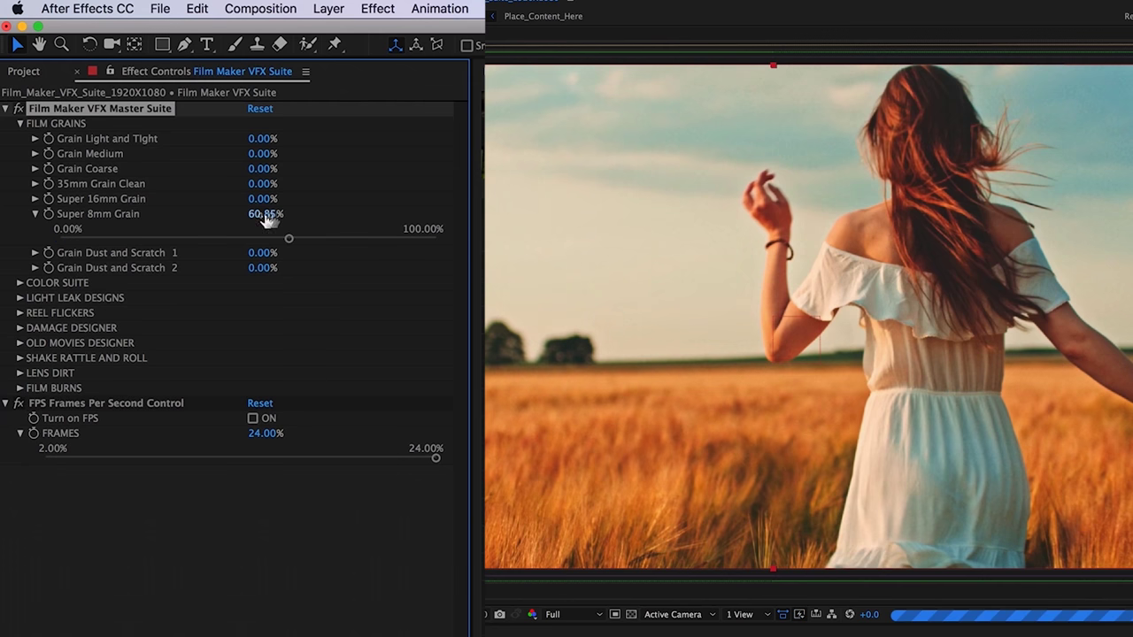
{"action": "left_click", "coordinate": [375, 239]}
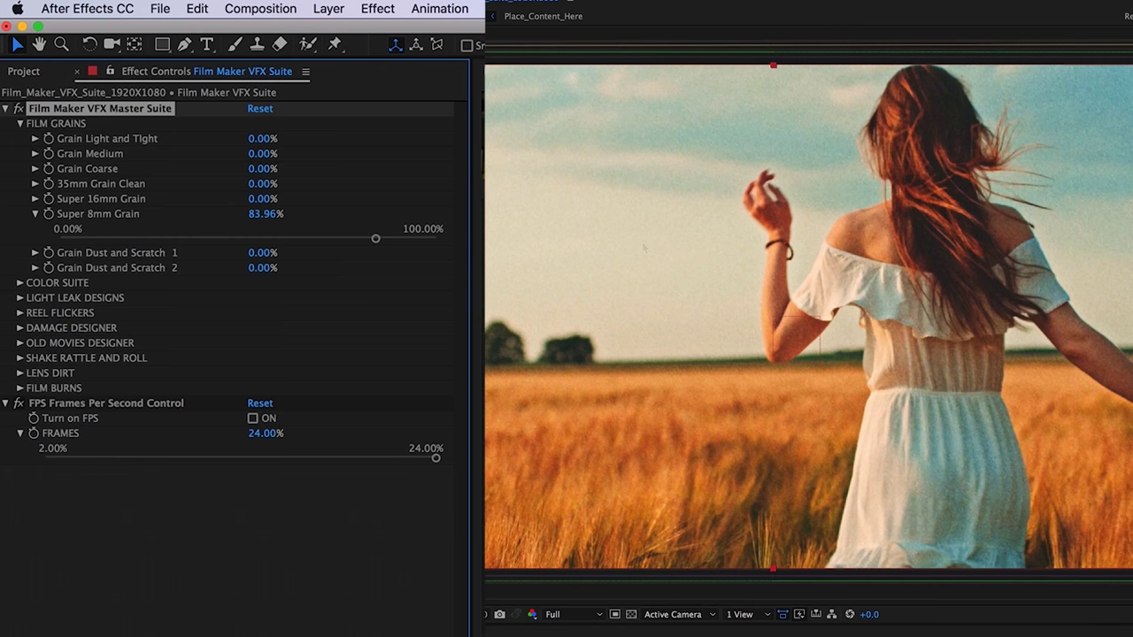
- Try Grain Light and Tight at 30.19%, then 68.87%
{"action": "left_click", "coordinate": [34, 139]}
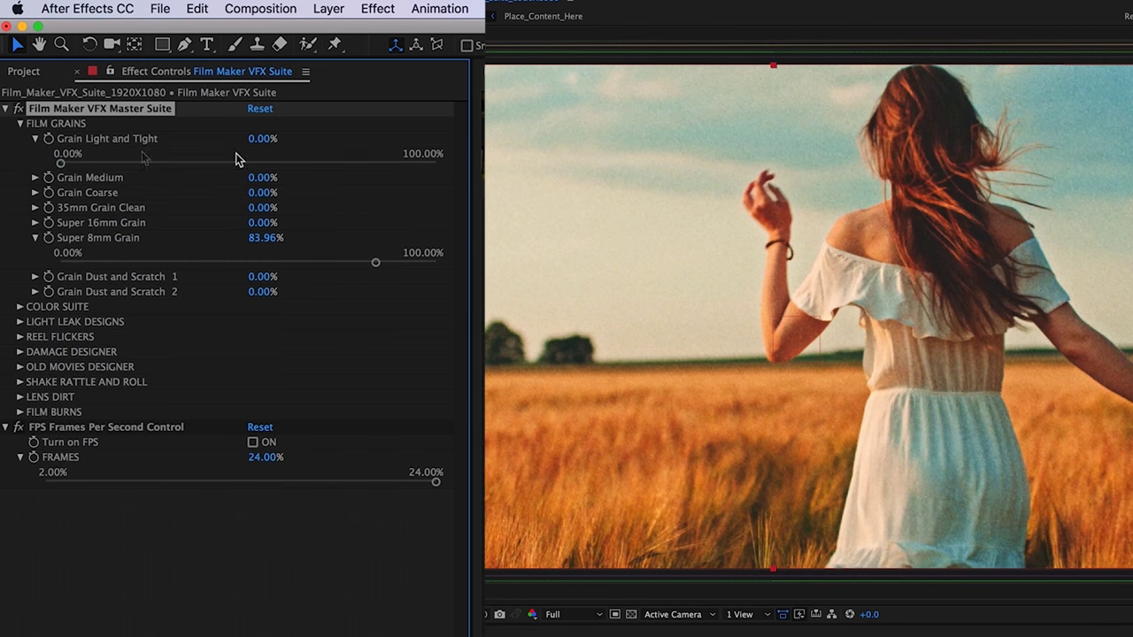
{"action": "left_click", "coordinate": [173, 163]}
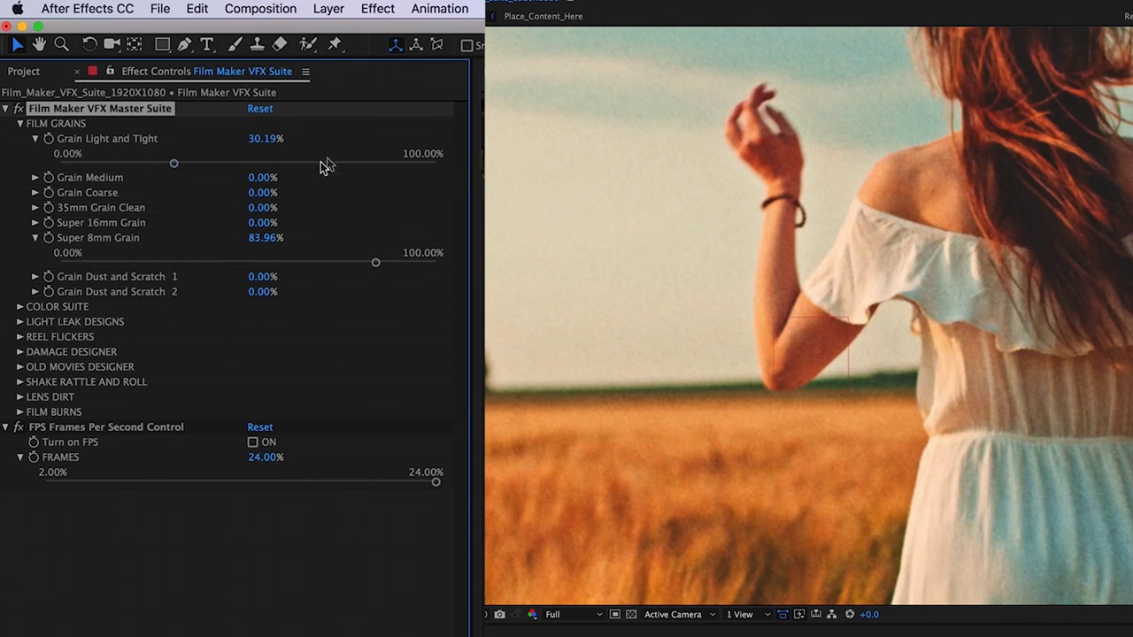
{"action": "left_click", "coordinate": [319, 163]}
{"action": "scroll", "coordinate": [783, 368], "scroll_direction": "down", "scroll_amount": 2}
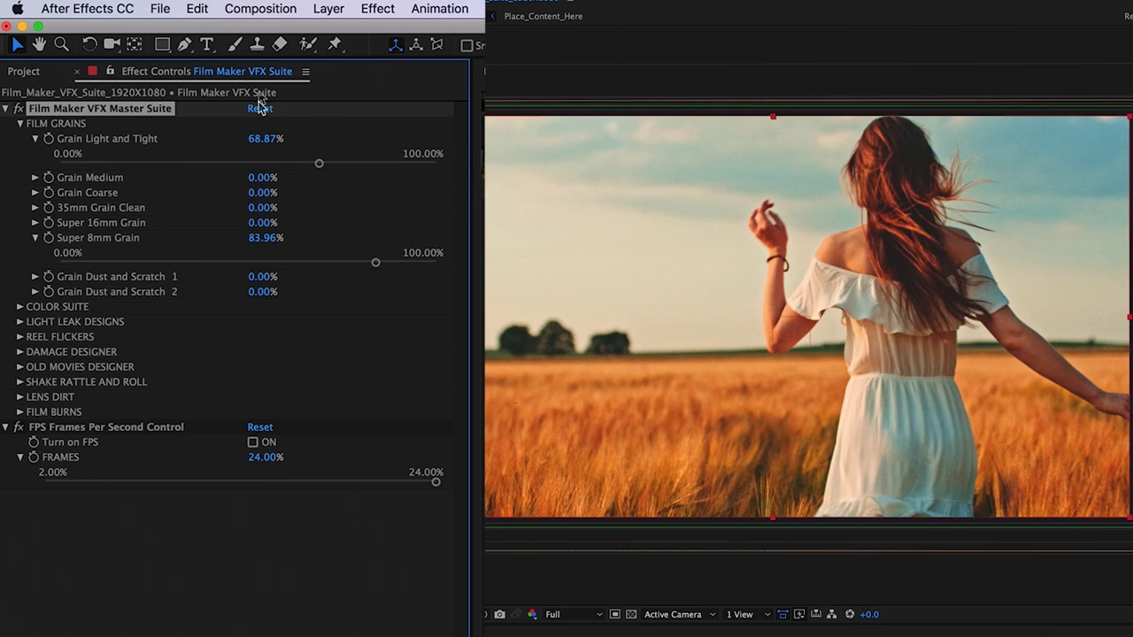
{"action": "left_click", "coordinate": [19, 124]}
{"action": "left_click", "coordinate": [19, 139]}
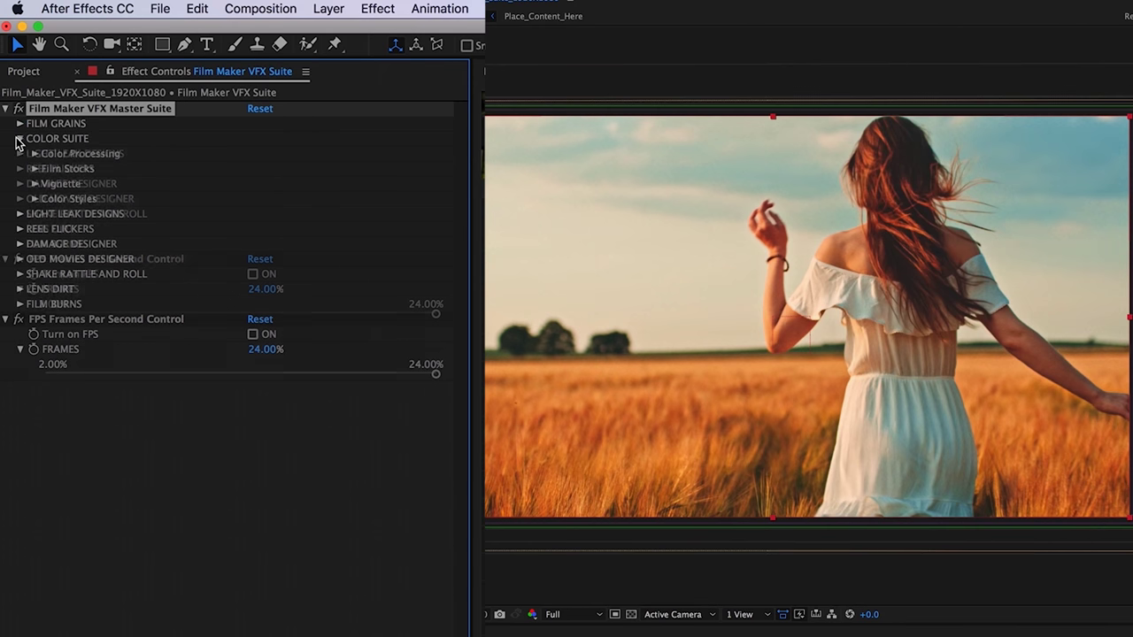
{"action": "left_click", "coordinate": [34, 154]}
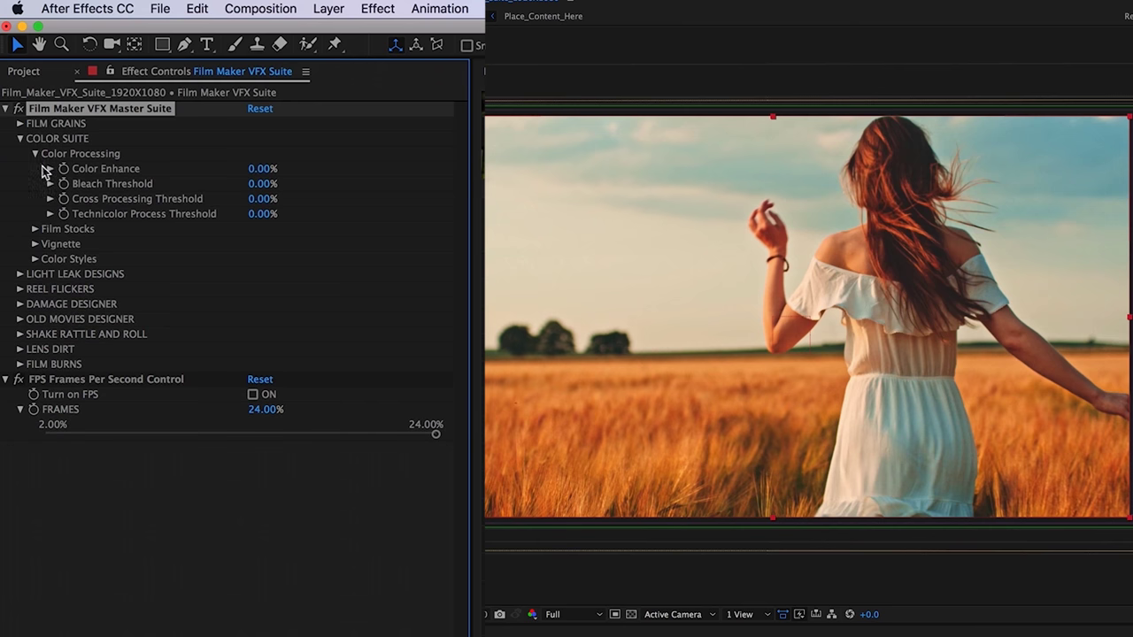
{"action": "left_click", "coordinate": [50, 169]}
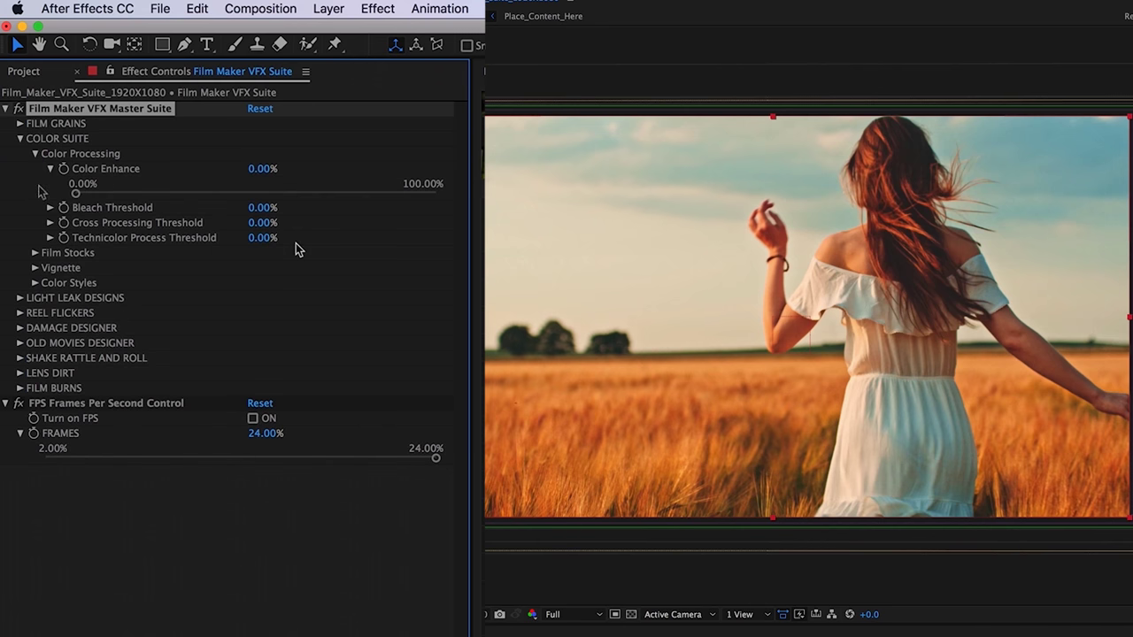
{"action": "left_click", "coordinate": [258, 193]}
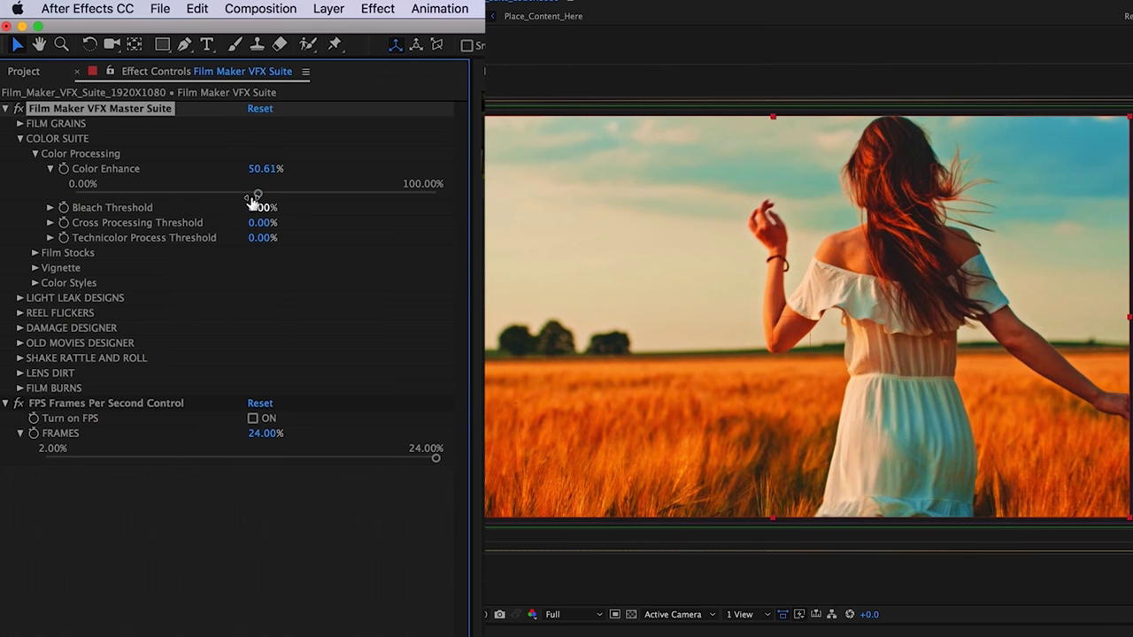
{"action": "key", "text": "super+z"}
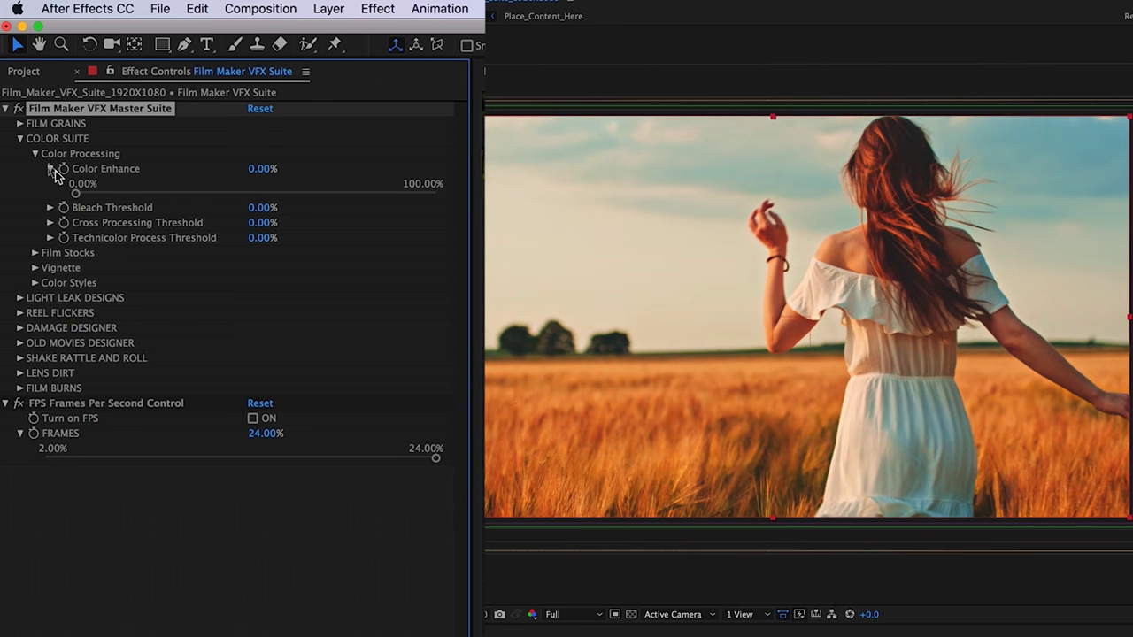
{"action": "left_click", "coordinate": [50, 169]}
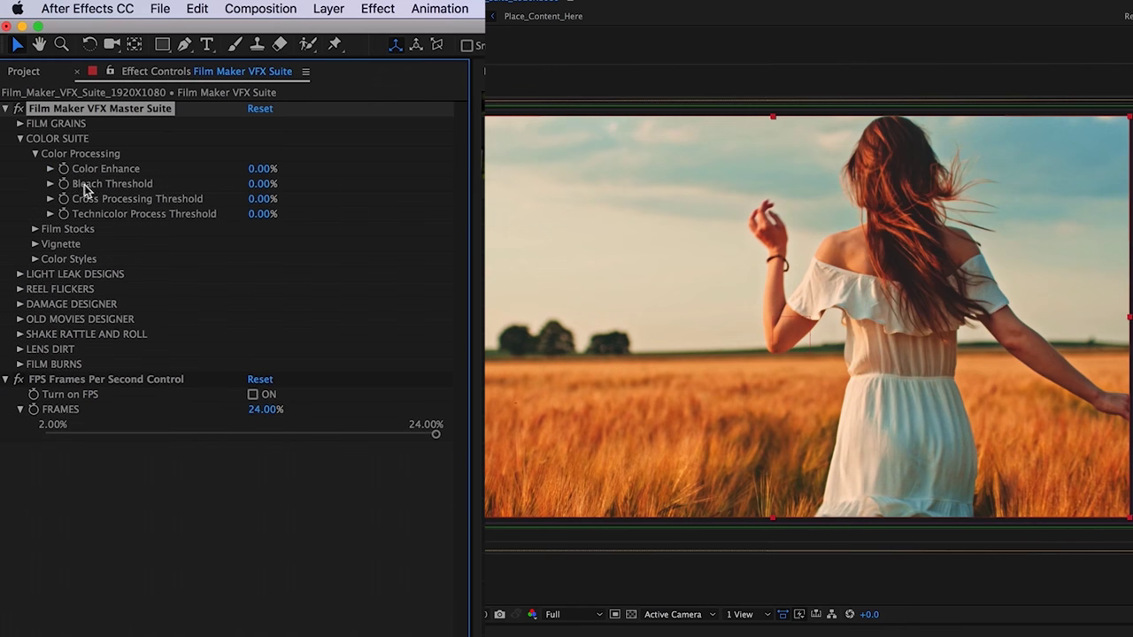
{"action": "left_click", "coordinate": [50, 213]}
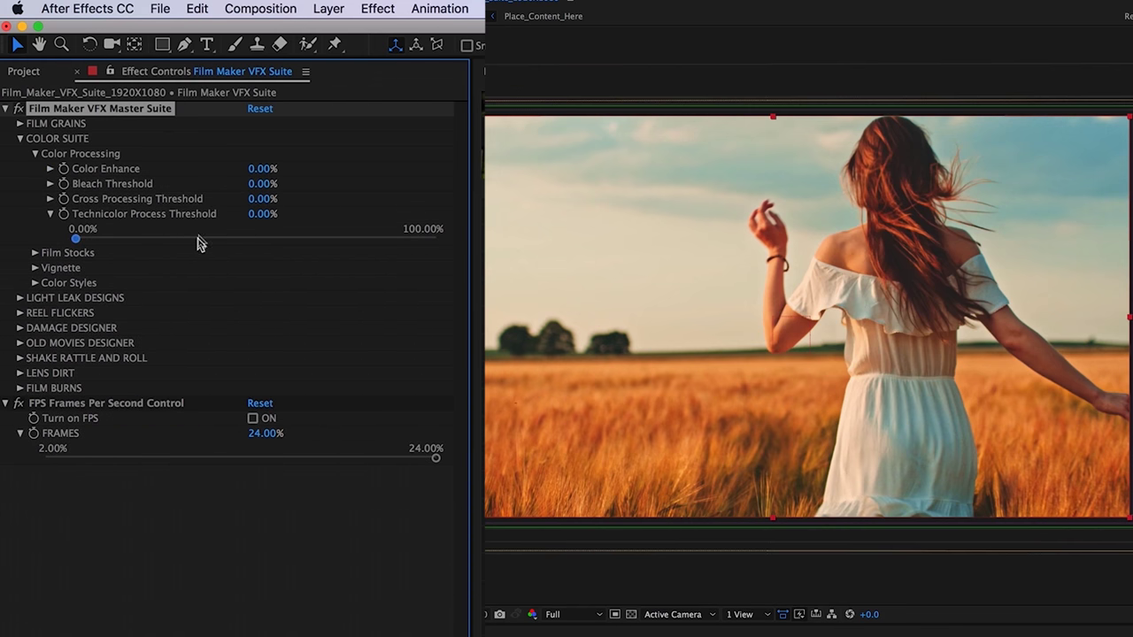
{"action": "left_click", "coordinate": [197, 238]}
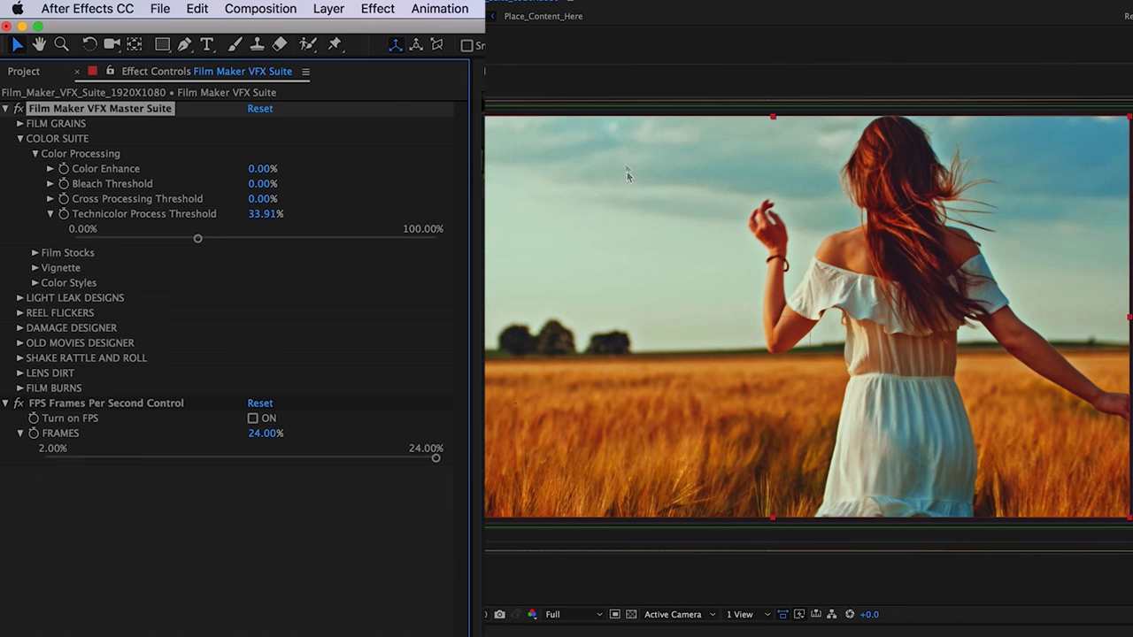
{"action": "left_click", "coordinate": [72, 239]}
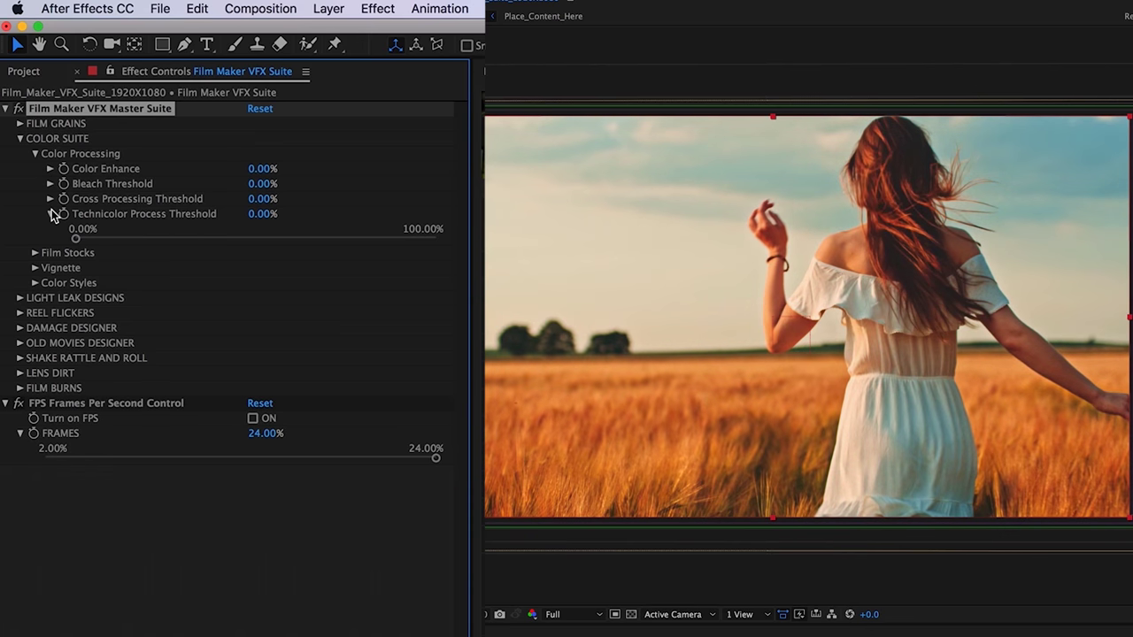
{"action": "left_click", "coordinate": [50, 213]}
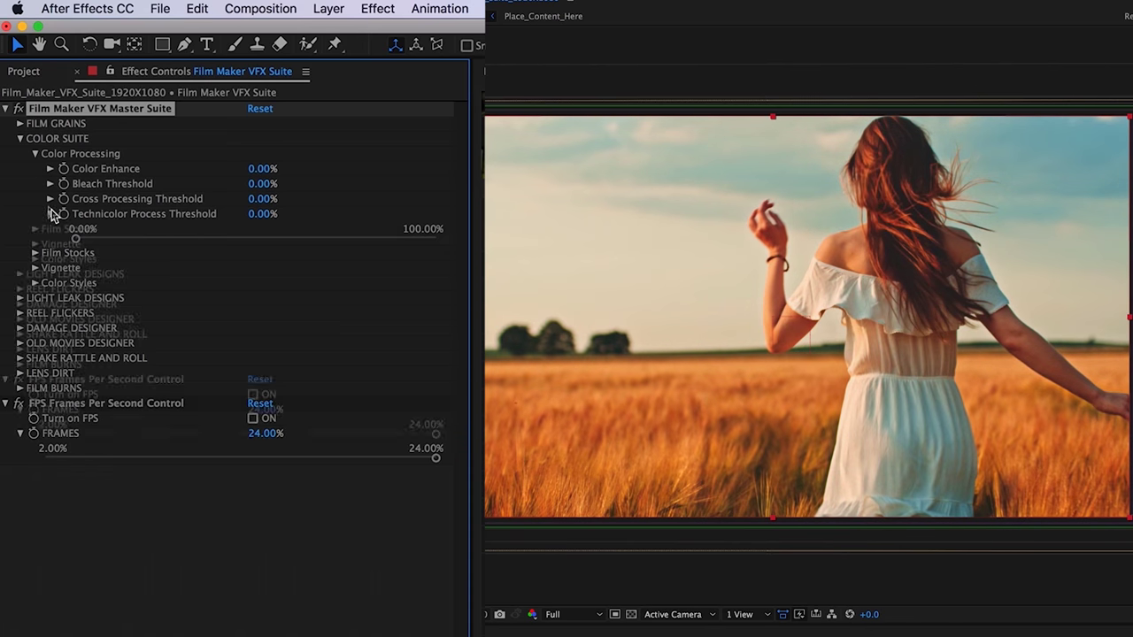
- Collapse Color Processing and expand Film Stocks with its Kodak and FUJI stock thresholds
{"action": "left_click", "coordinate": [35, 153]}
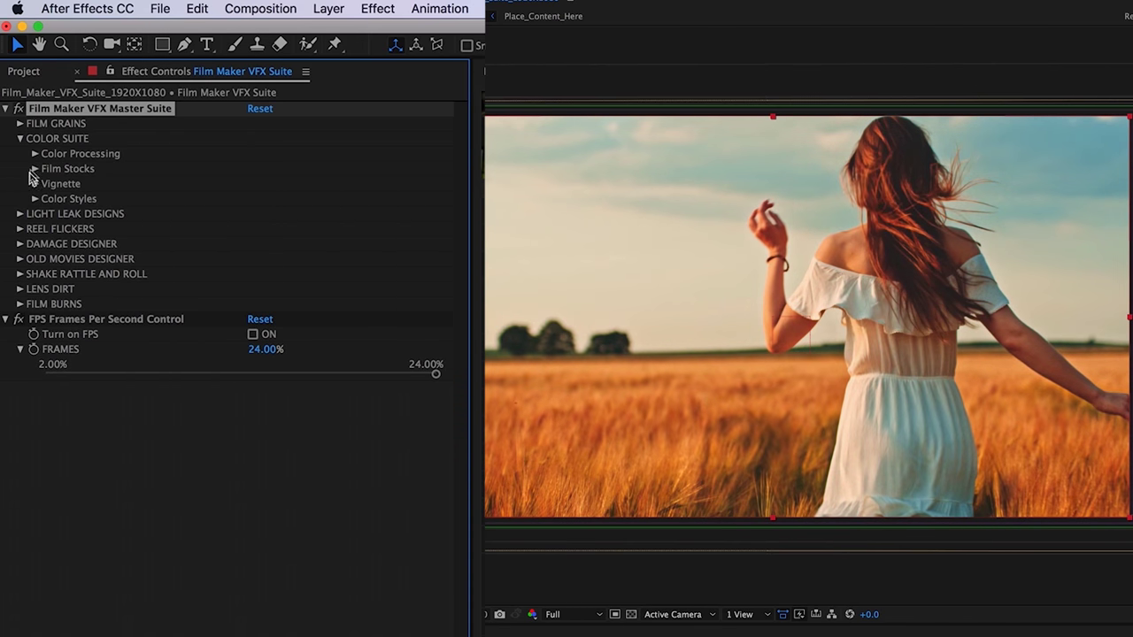
{"action": "left_click", "coordinate": [34, 170]}
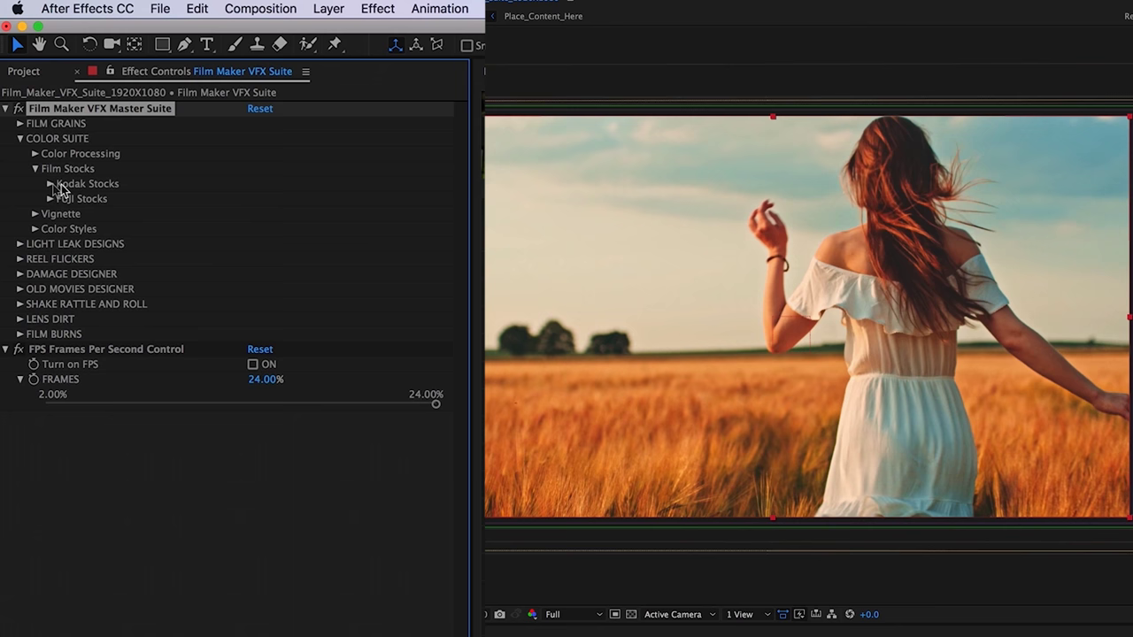
{"action": "left_click", "coordinate": [50, 184]}
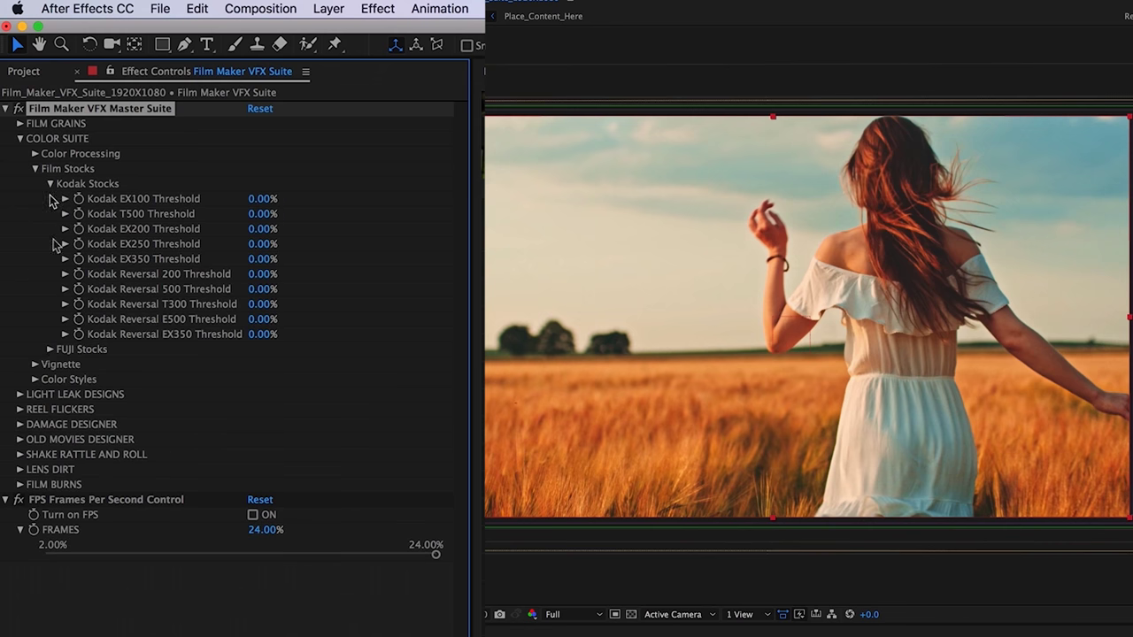
{"action": "left_click", "coordinate": [50, 350]}
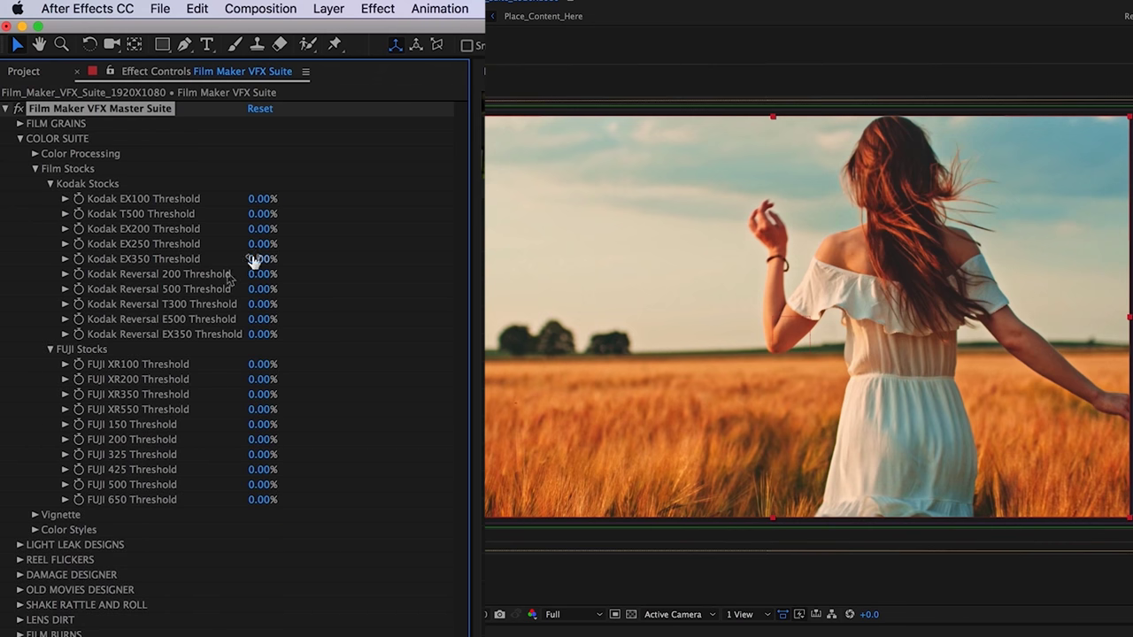
- Try Kodak EX250 Threshold at about 33%, undo it, and fold Kodak Stocks away
{"action": "left_click", "coordinate": [64, 245]}
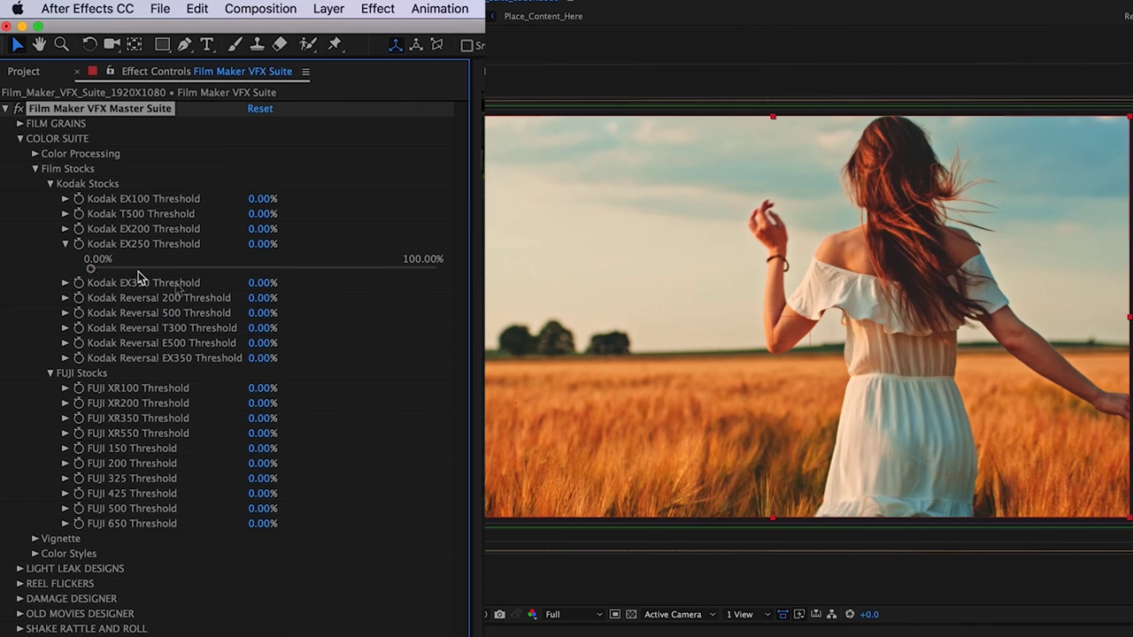
{"action": "left_click", "coordinate": [204, 268]}
{"action": "key", "text": "super+z"}
{"action": "left_click", "coordinate": [51, 183]}
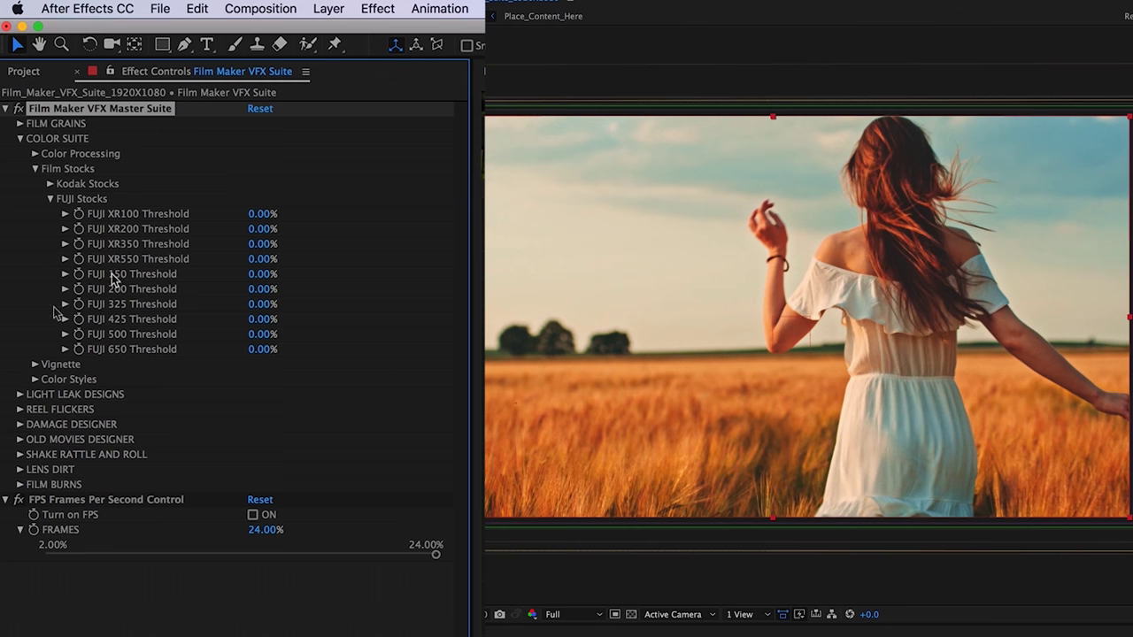
{"action": "left_click", "coordinate": [49, 199]}
{"action": "left_click", "coordinate": [35, 214]}
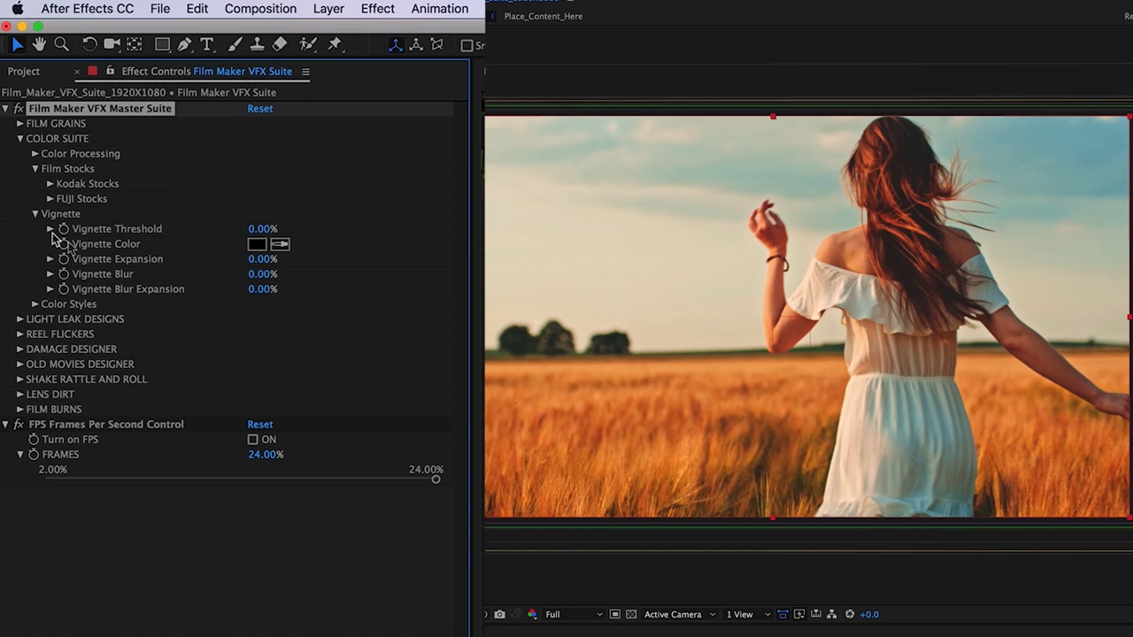
{"action": "left_click", "coordinate": [50, 228]}
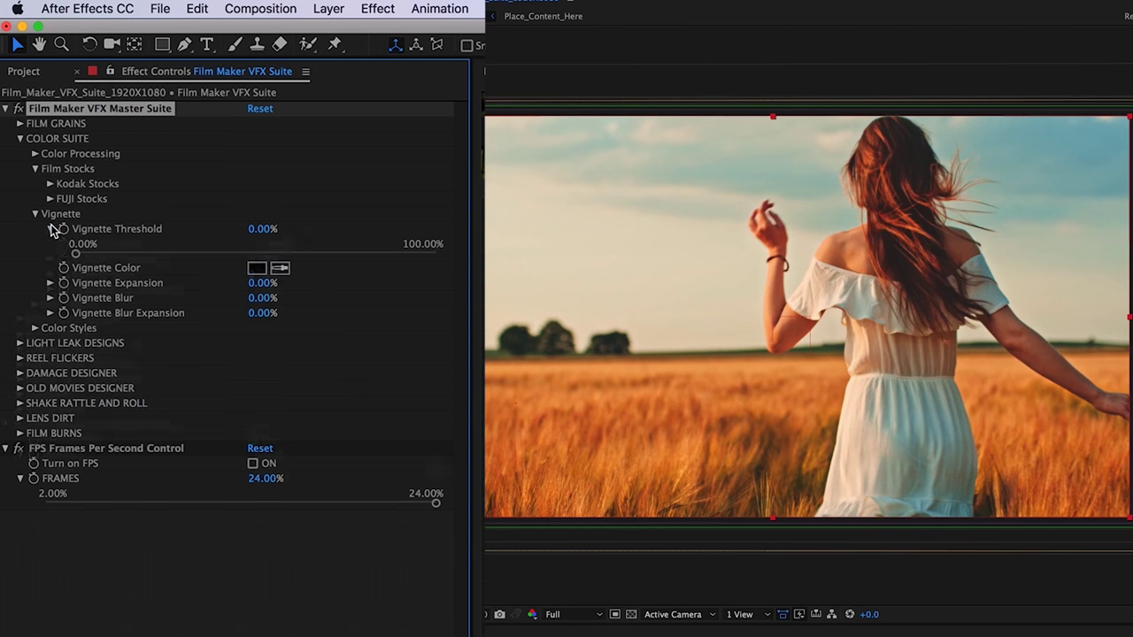
{"action": "left_click", "coordinate": [163, 255]}
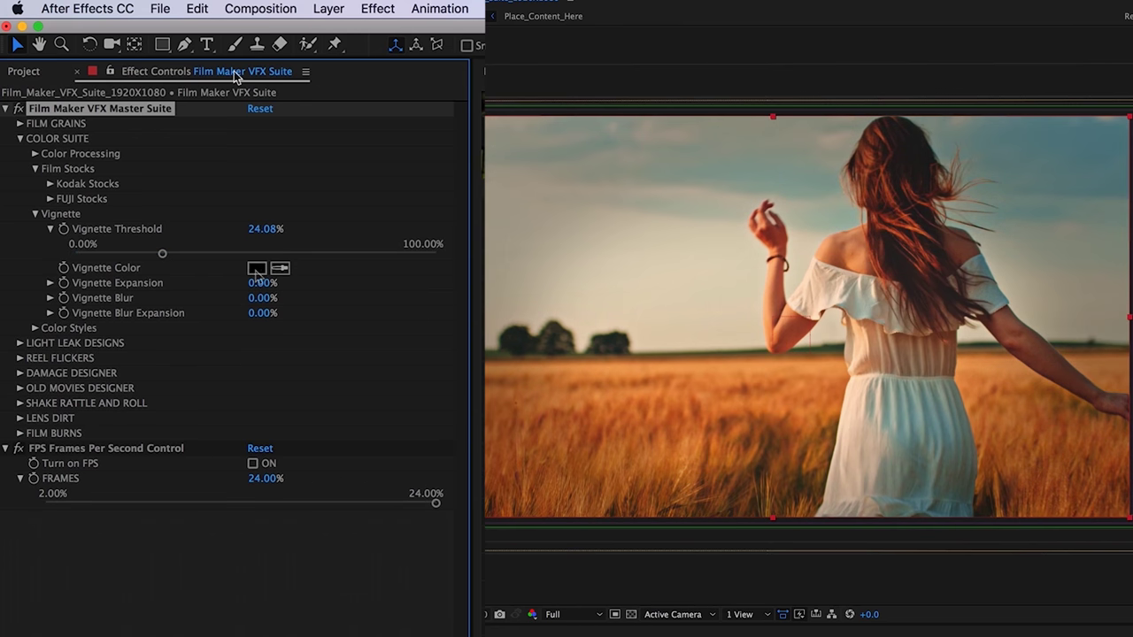
{"action": "left_click", "coordinate": [256, 267]}
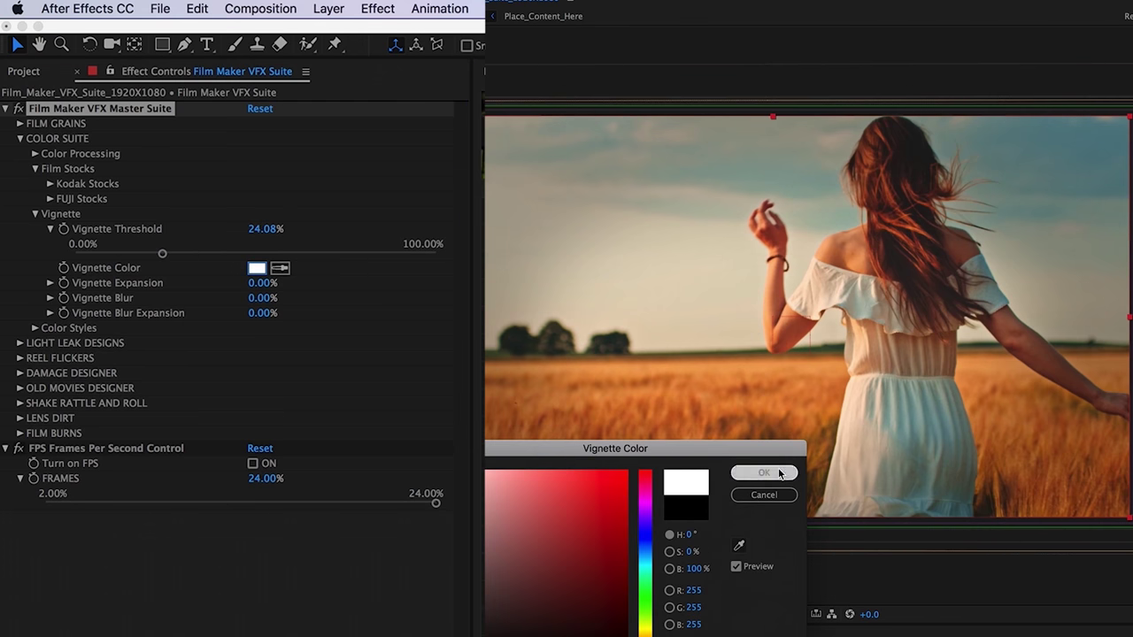
{"action": "key", "text": "Return"}
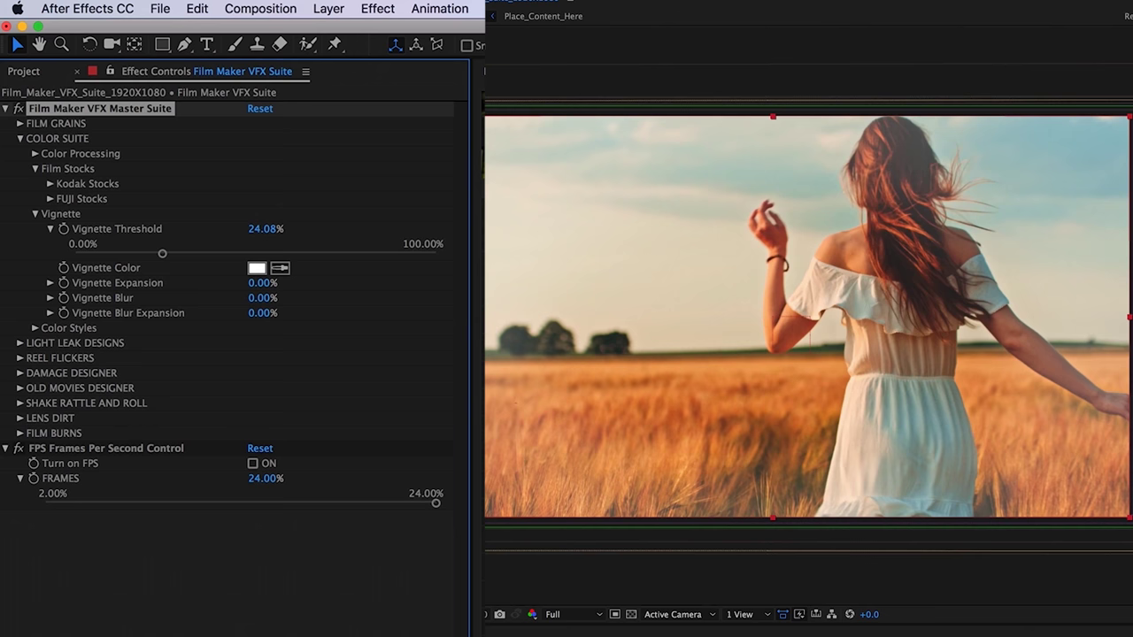
{"action": "key", "text": "super+z"}
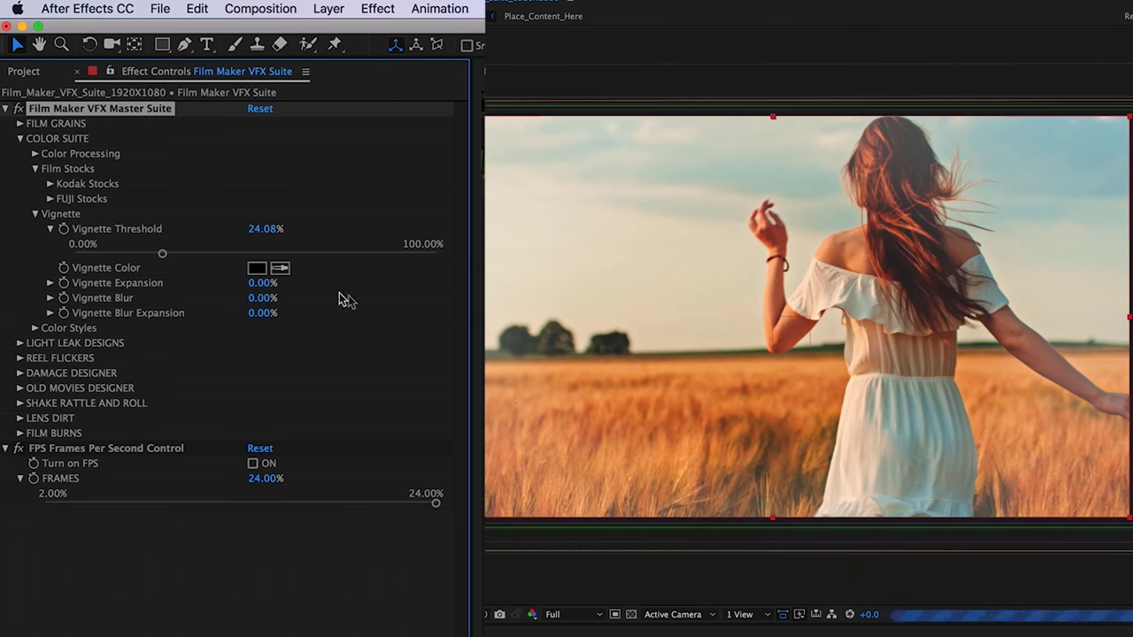
{"action": "key", "text": "super+z"}
{"action": "left_click", "coordinate": [51, 228]}
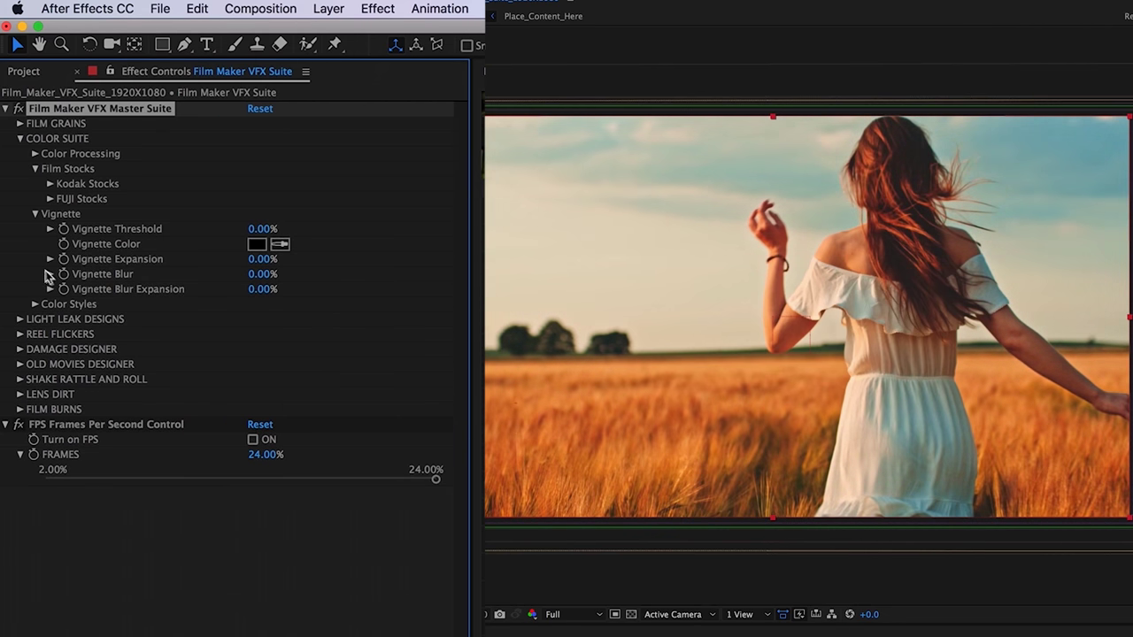
{"action": "left_click", "coordinate": [50, 275]}
{"action": "left_click", "coordinate": [371, 299]}
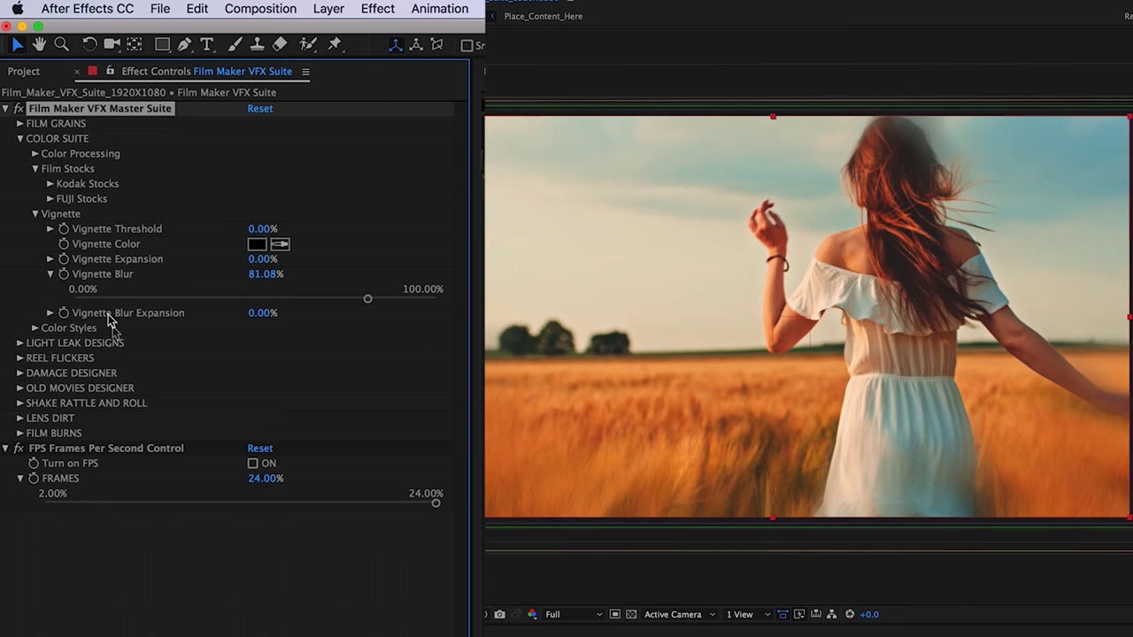
{"action": "left_click", "coordinate": [35, 214]}
{"action": "left_click", "coordinate": [37, 169]}
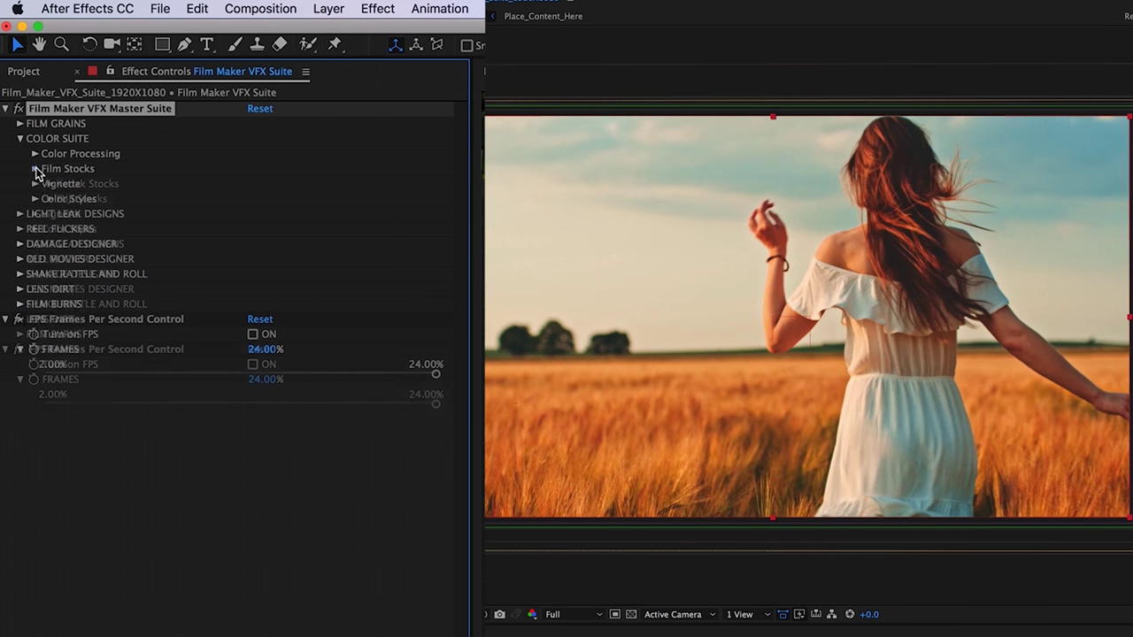
{"action": "left_click", "coordinate": [20, 139]}
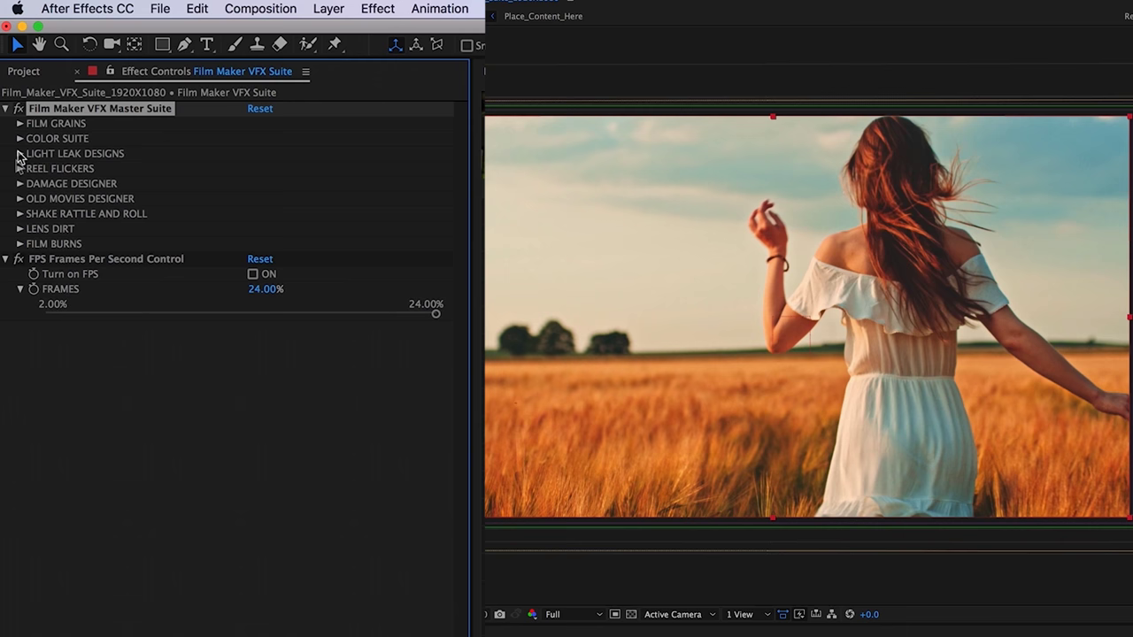
{"action": "left_click", "coordinate": [19, 154]}
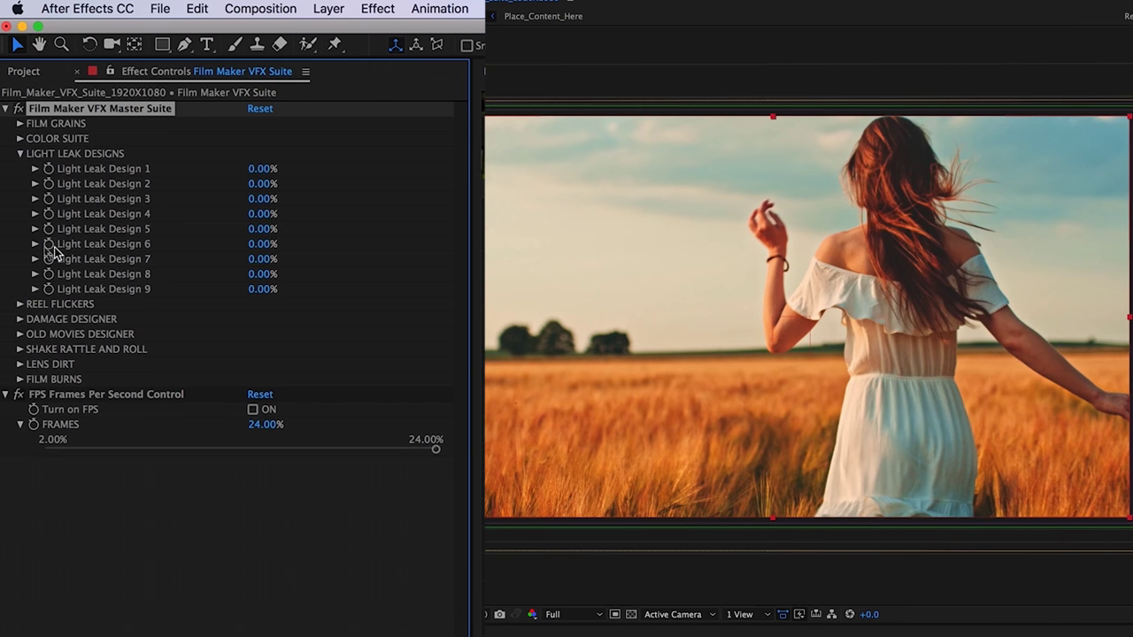
{"action": "left_click", "coordinate": [34, 258]}
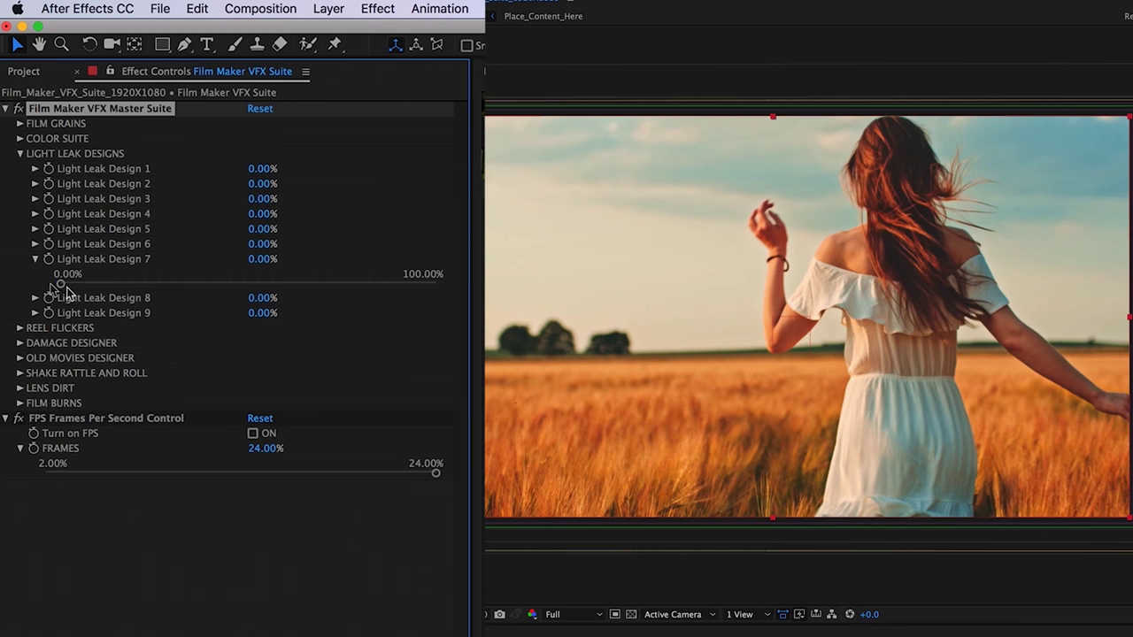
{"action": "left_click", "coordinate": [271, 283]}
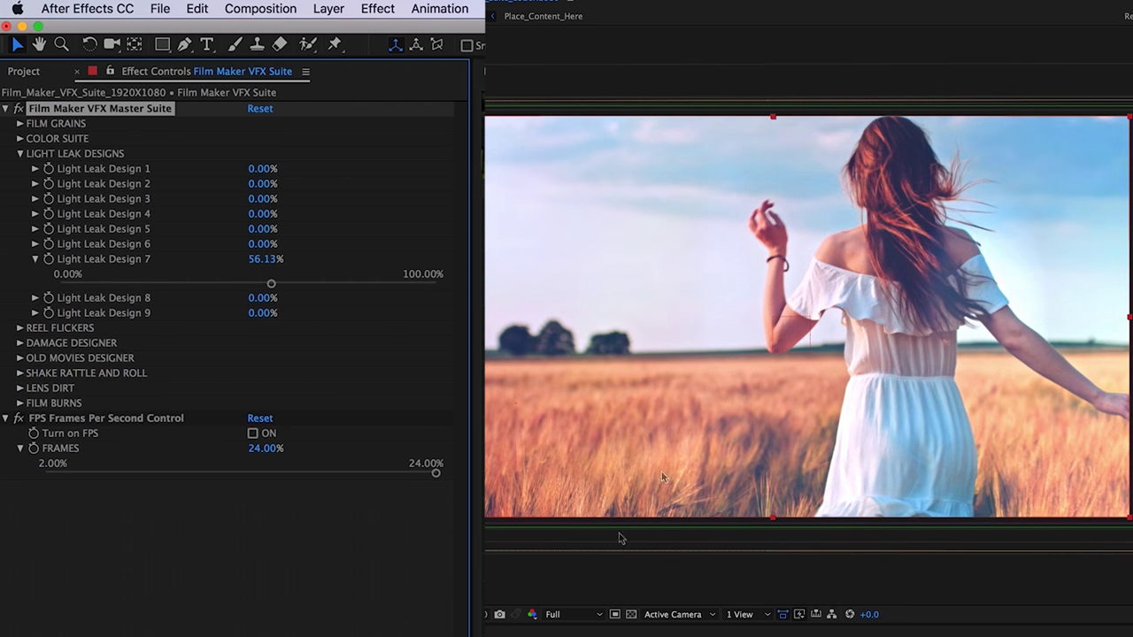
{"action": "key", "text": "super+z"}
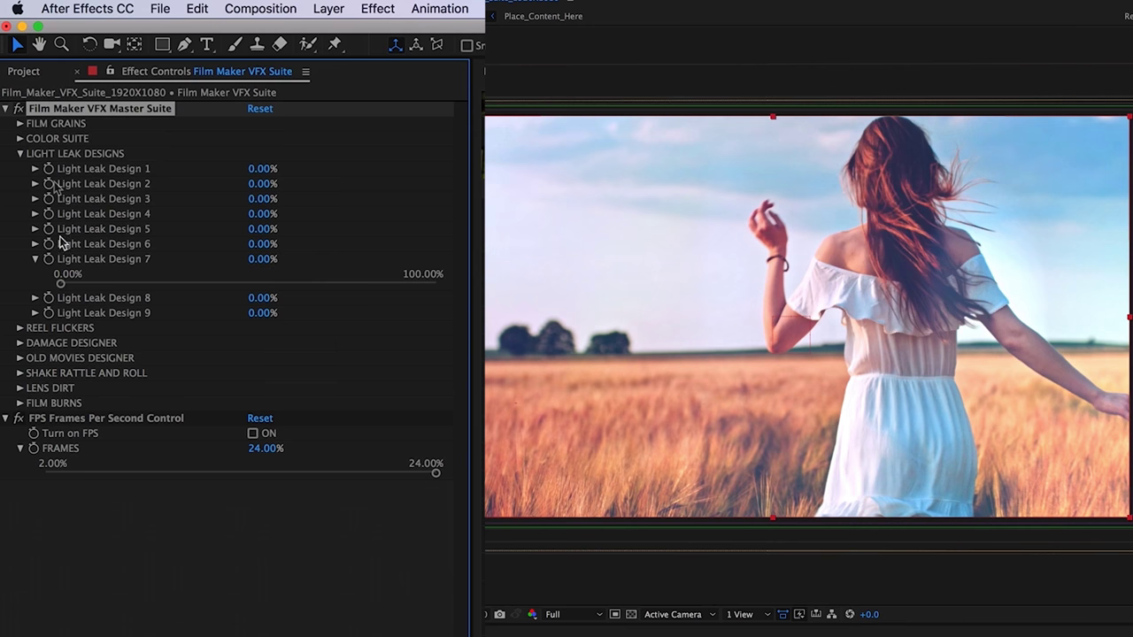
- Test Reel Flicker 3 Threshold at about 39% with the effector on, then revert both to 0% and off
{"action": "left_click", "coordinate": [19, 155]}
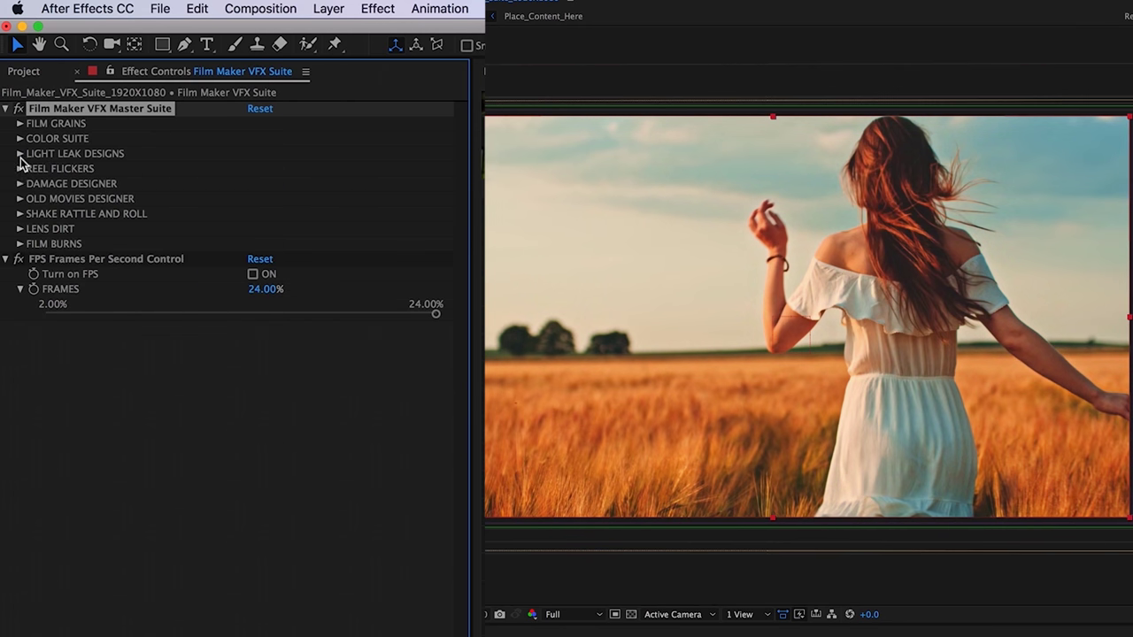
{"action": "left_click", "coordinate": [20, 168]}
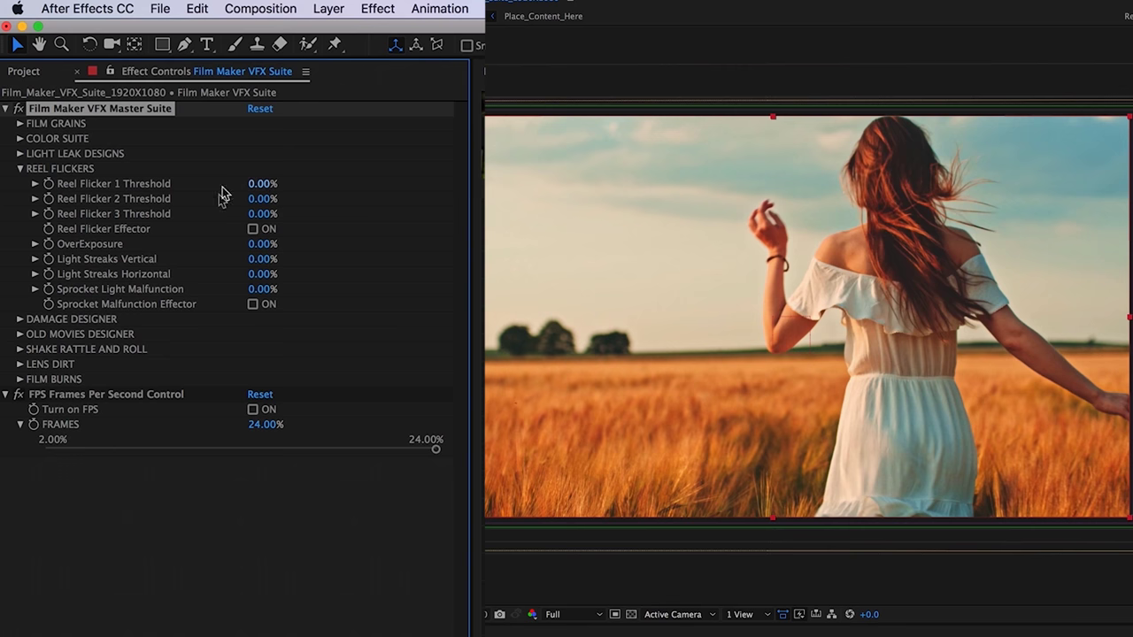
{"action": "left_click", "coordinate": [36, 213]}
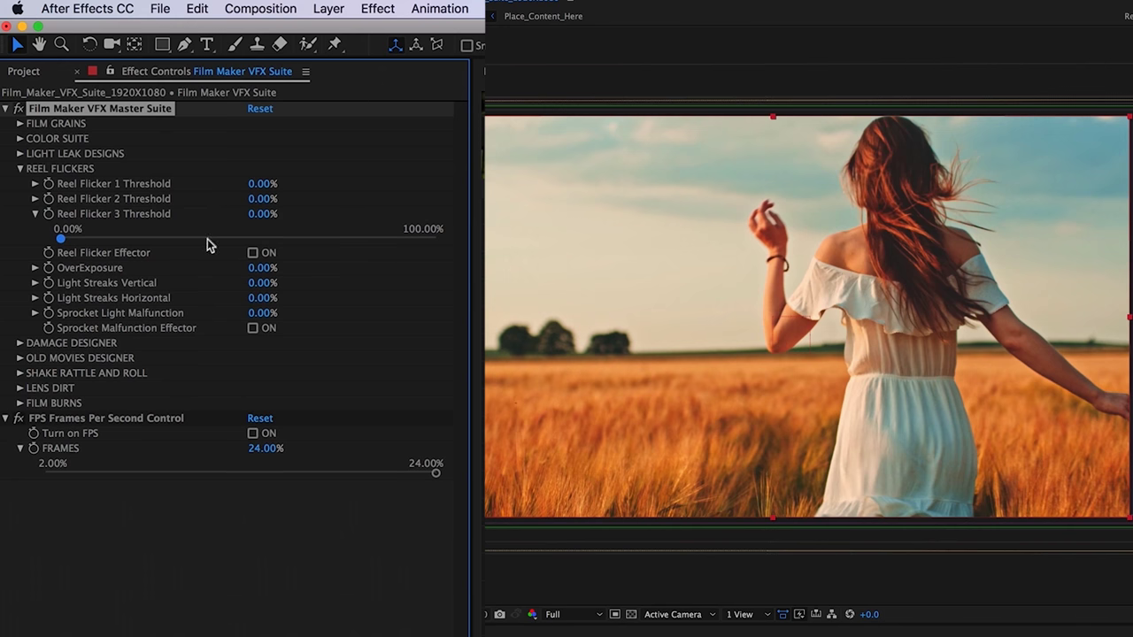
{"action": "left_click", "coordinate": [209, 239]}
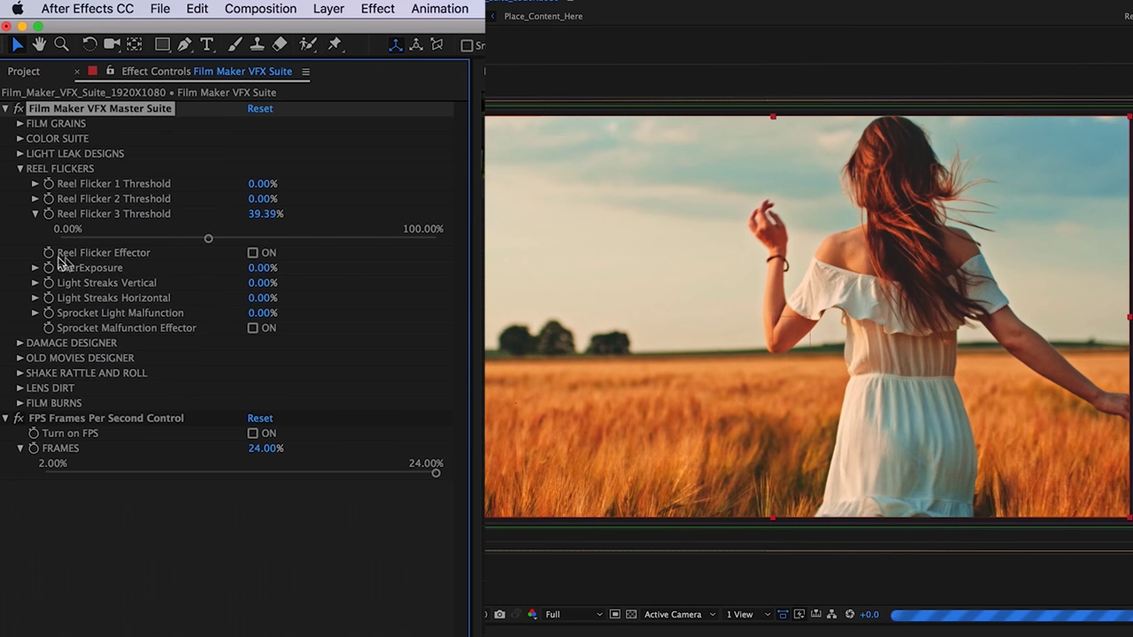
{"action": "left_click", "coordinate": [253, 252]}
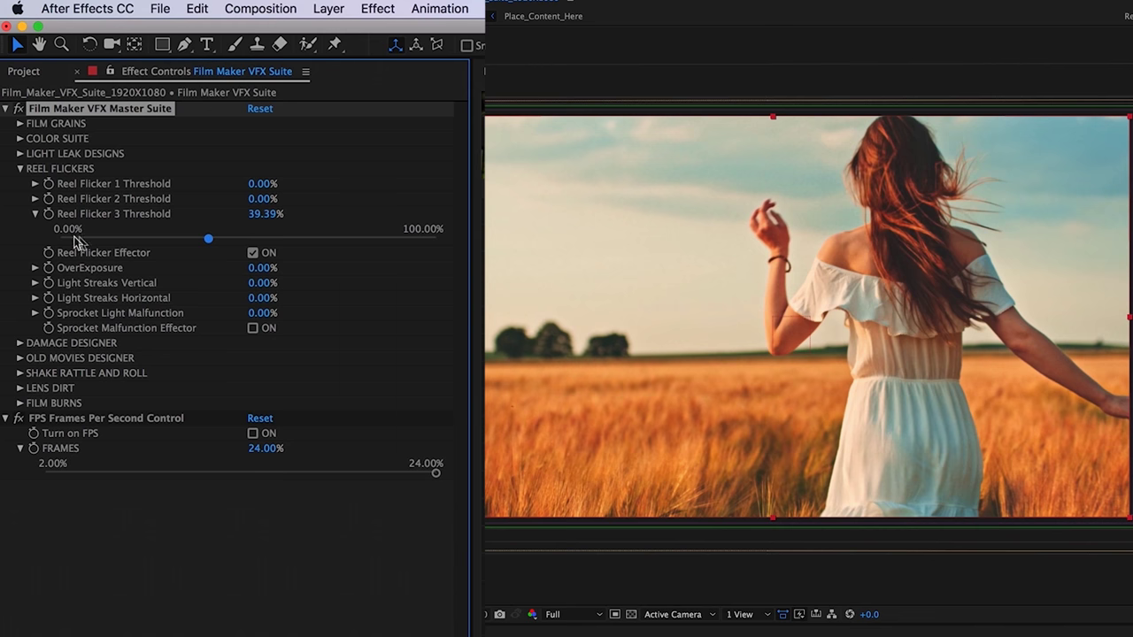
{"action": "left_click_drag", "start_coordinate": [74, 239], "coordinate": [43, 240]}
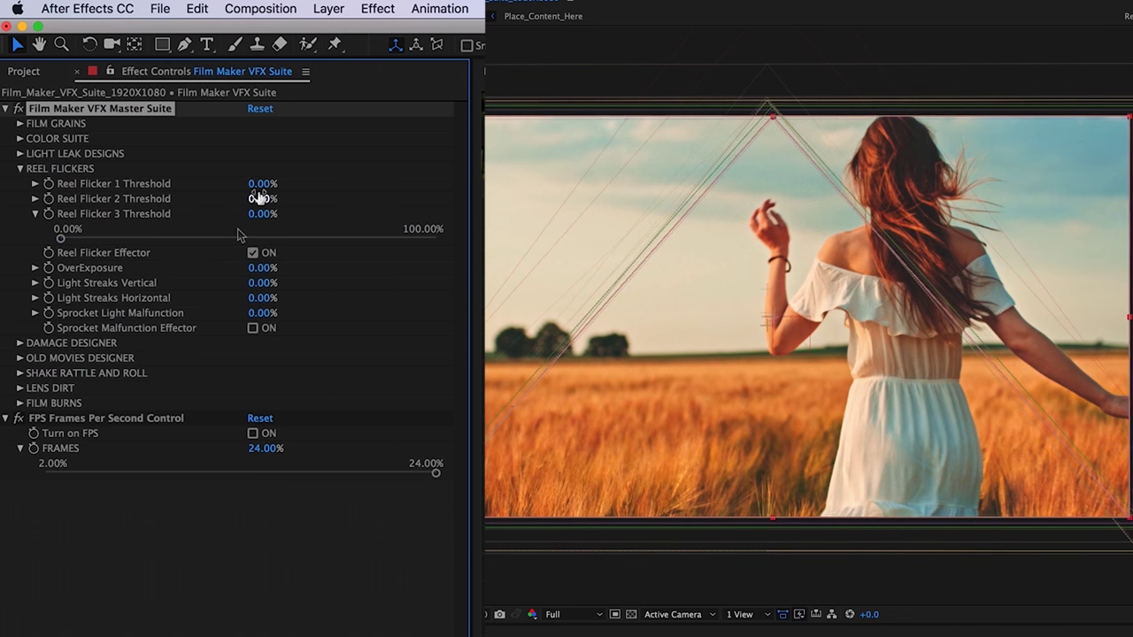
{"action": "left_click", "coordinate": [253, 252]}
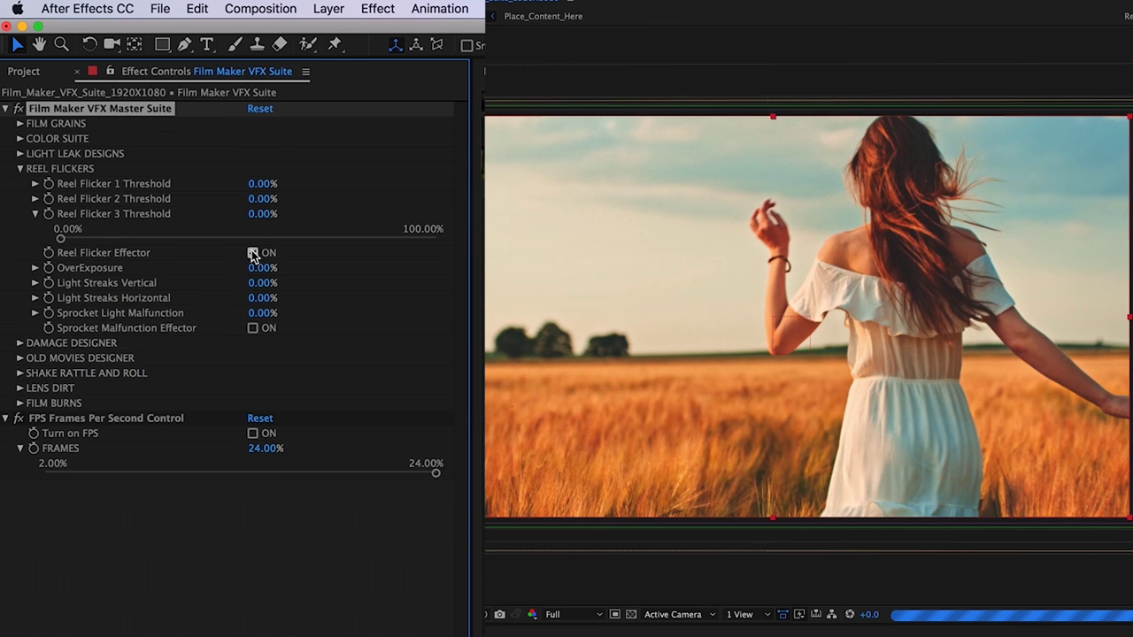
- Hide Reel Flicker 3 and try an OverExposure amount of about 31%
{"action": "left_click", "coordinate": [36, 214]}
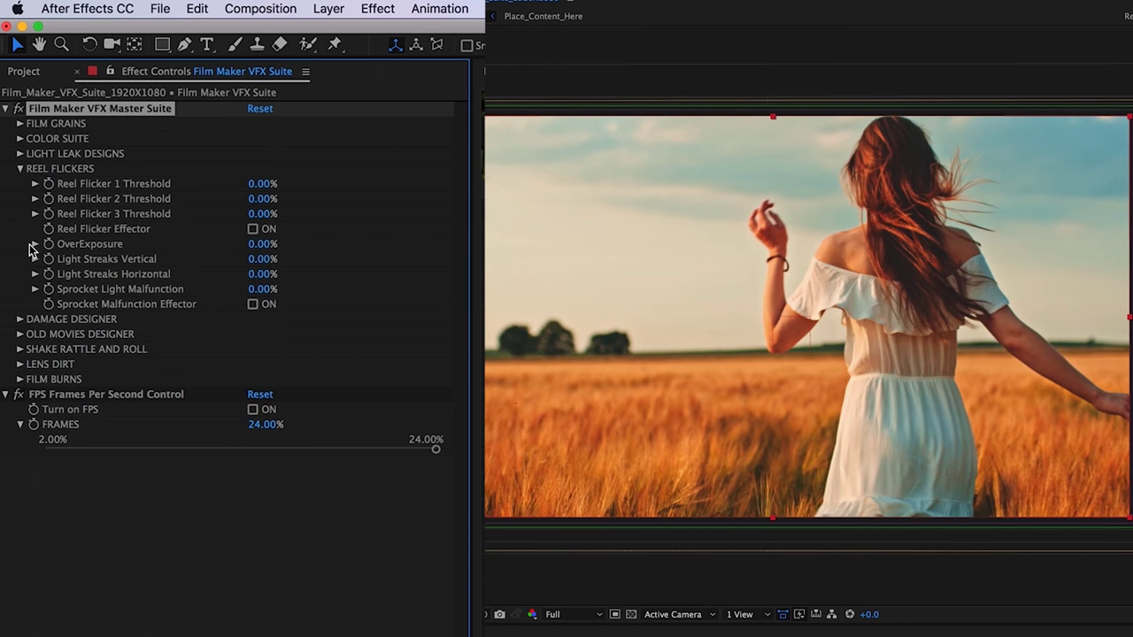
{"action": "left_click", "coordinate": [35, 244]}
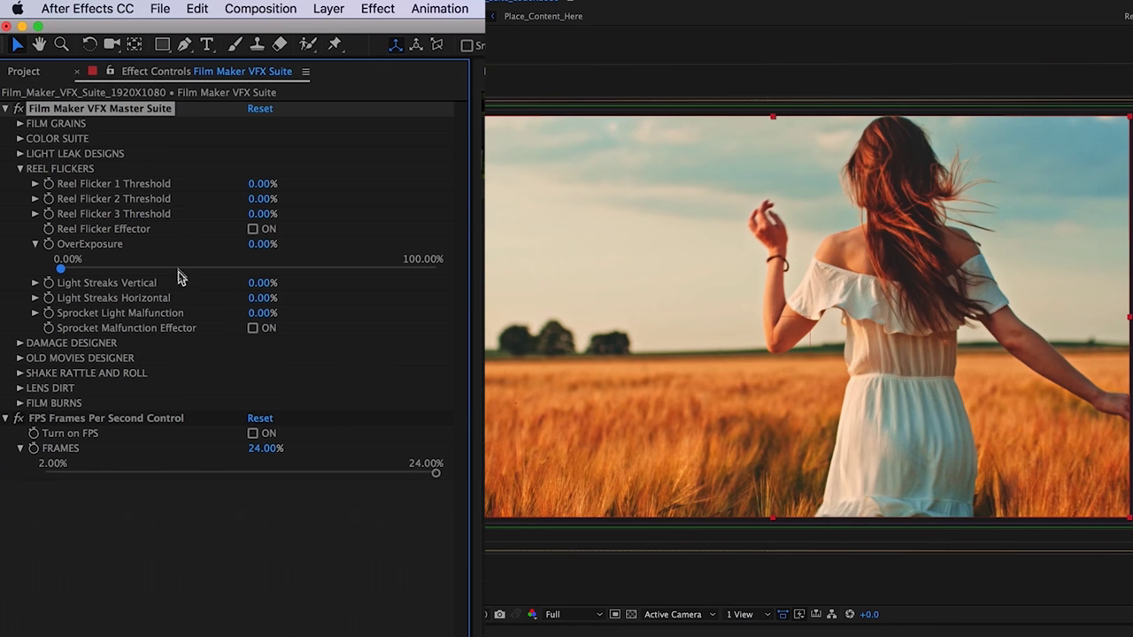
{"action": "left_click", "coordinate": [178, 268]}
- Try Sprocket Light Malfunction at about 35%, then return it to 0%
{"action": "left_click", "coordinate": [35, 313]}
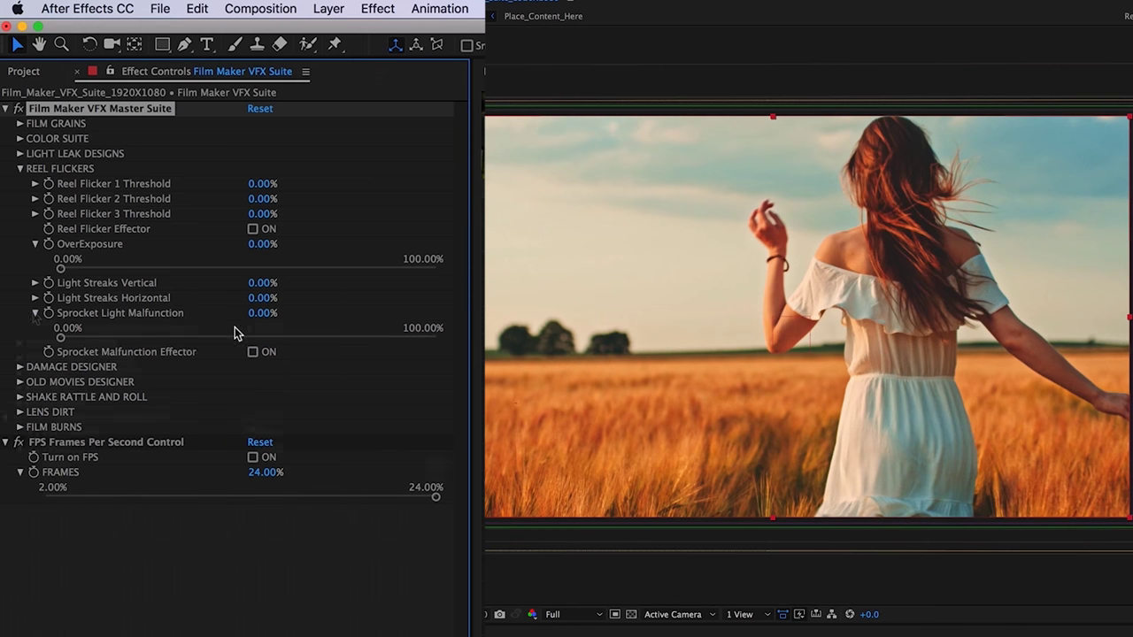
{"action": "left_click", "coordinate": [190, 338]}
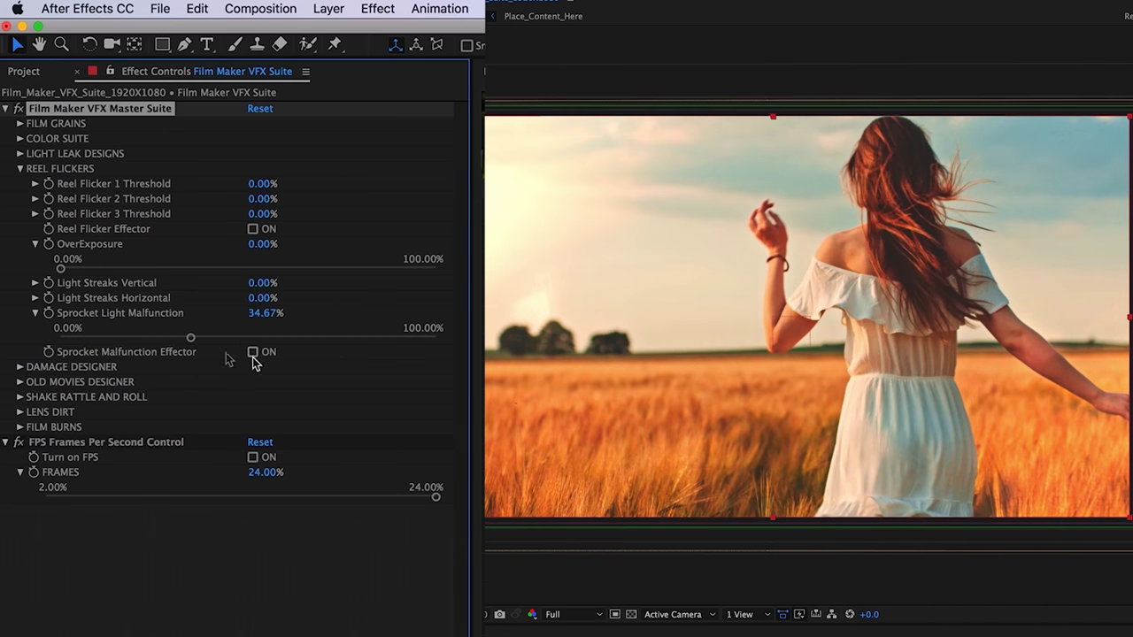
{"action": "left_click_drag", "start_coordinate": [191, 338], "coordinate": [60, 338]}
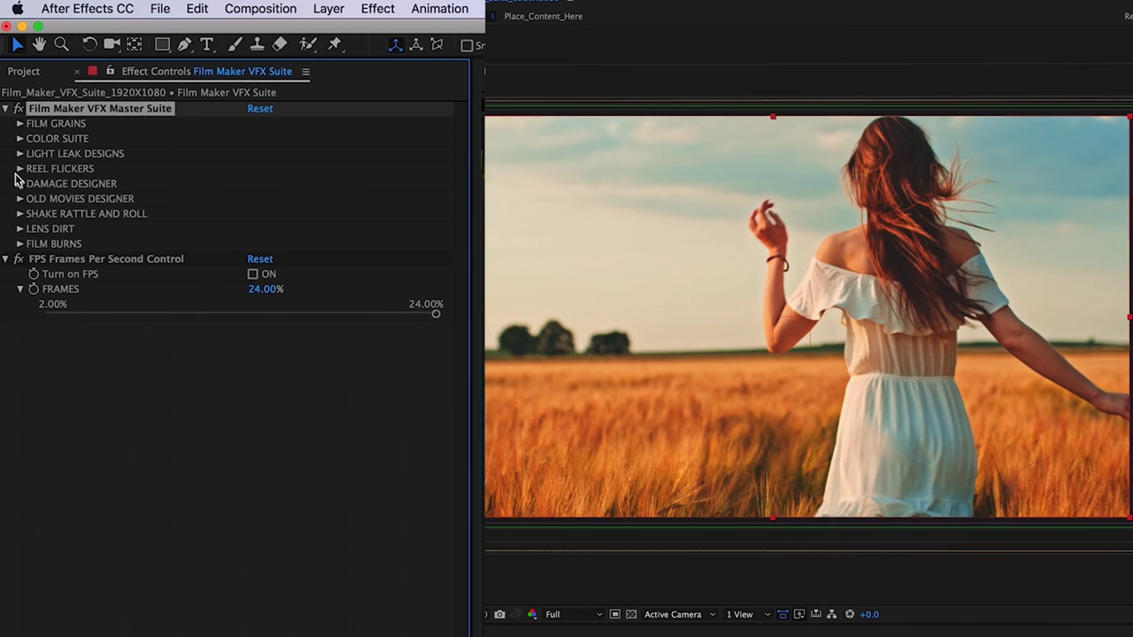
- Expand DAMAGE DESIGNER and open Heavy Damage Design instead of Organic Light Damage Design
{"action": "left_click", "coordinate": [20, 184]}
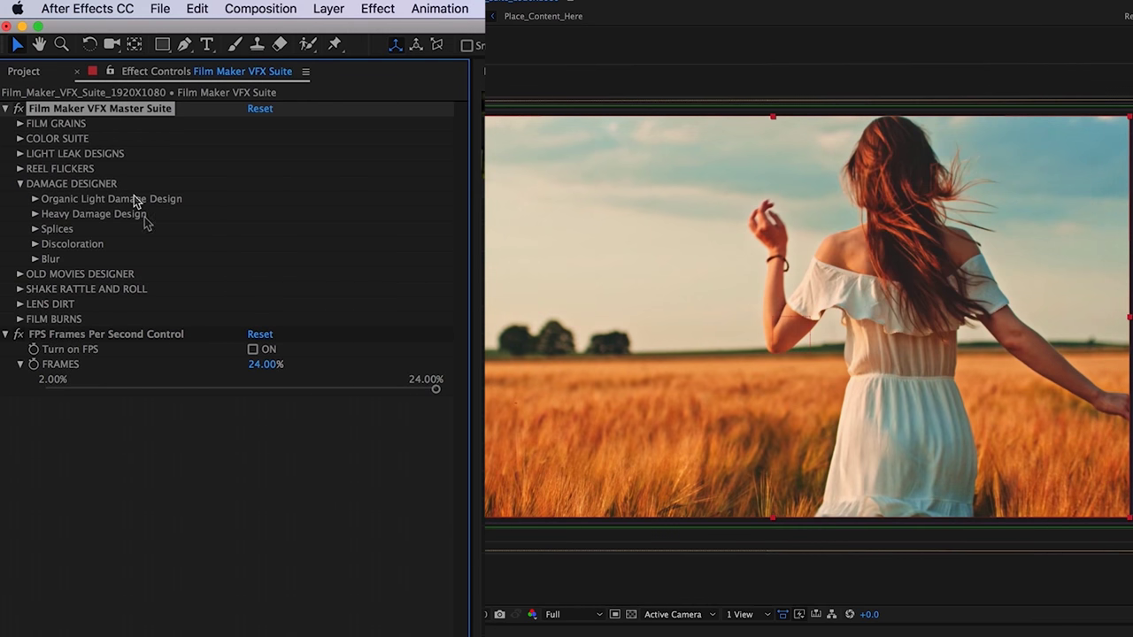
{"action": "left_click", "coordinate": [36, 200]}
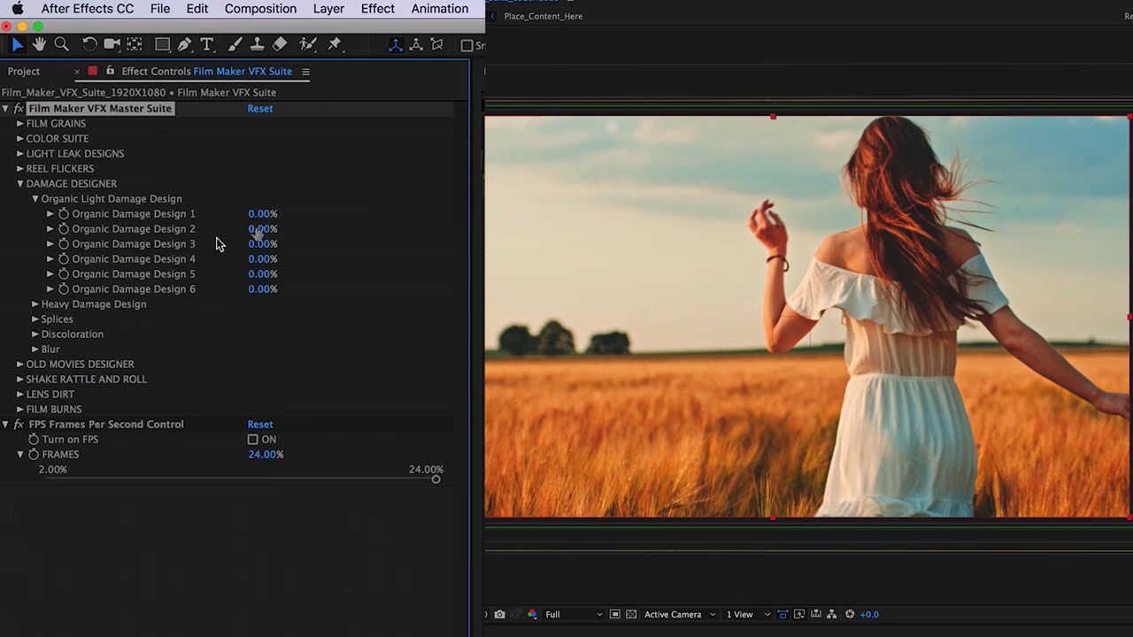
{"action": "left_click", "coordinate": [35, 199]}
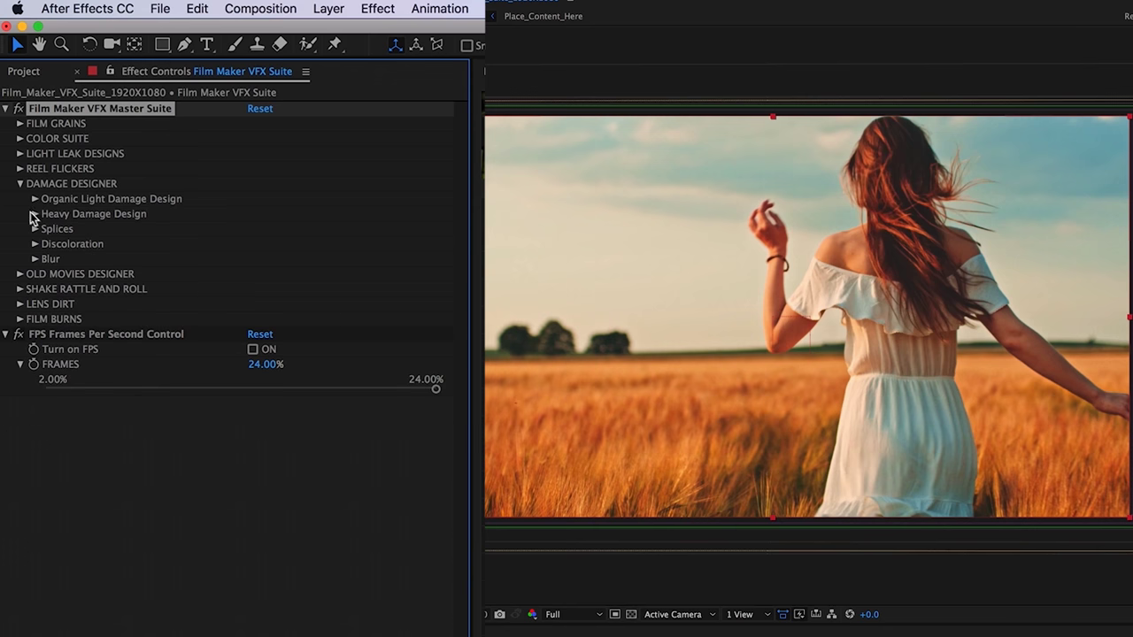
{"action": "left_click", "coordinate": [35, 214]}
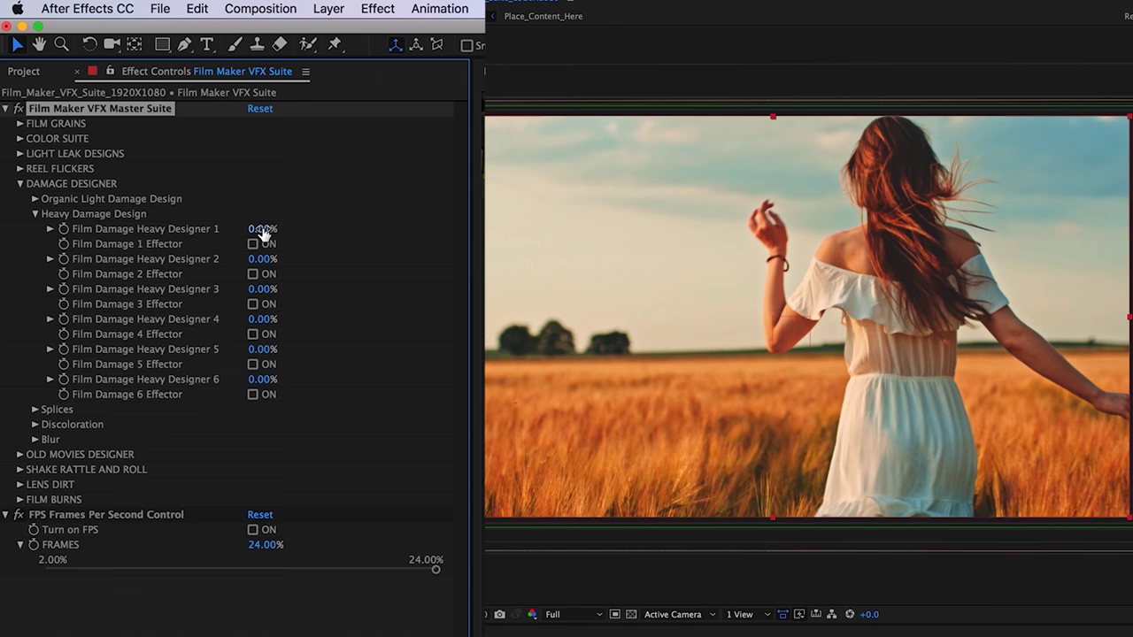
- Set Film Damage Heavy Designer 3 to 70%, then reset it to 0% with the effector off
{"action": "left_click", "coordinate": [258, 290]}
{"action": "type", "text": "70"}
{"action": "key", "text": "Return"}
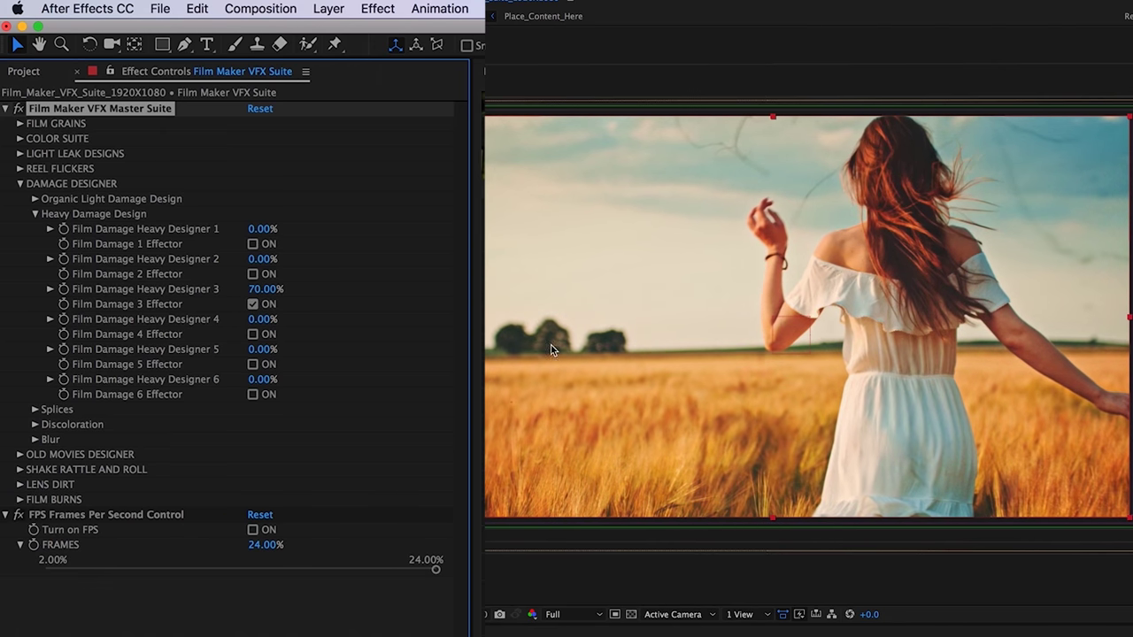
{"action": "left_click", "coordinate": [253, 305]}
{"action": "left_click", "coordinate": [253, 305]}
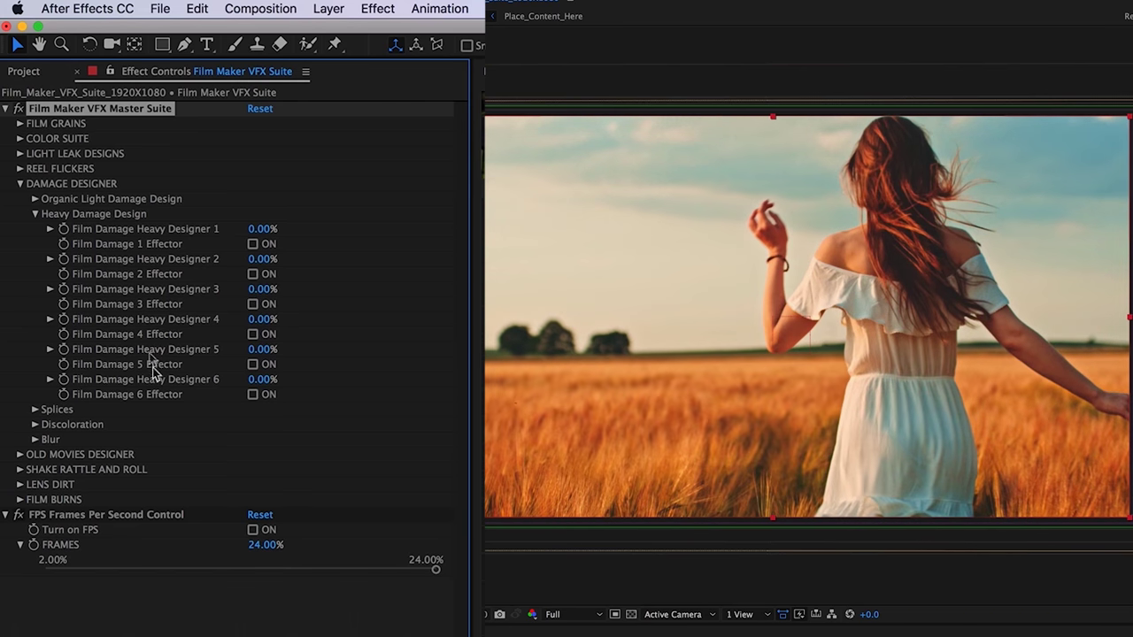
- Fold away Heavy Damage Design and Splices, and show the Discoloration group's 0.00% settings
{"action": "left_click", "coordinate": [35, 213]}
{"action": "left_click", "coordinate": [36, 228]}
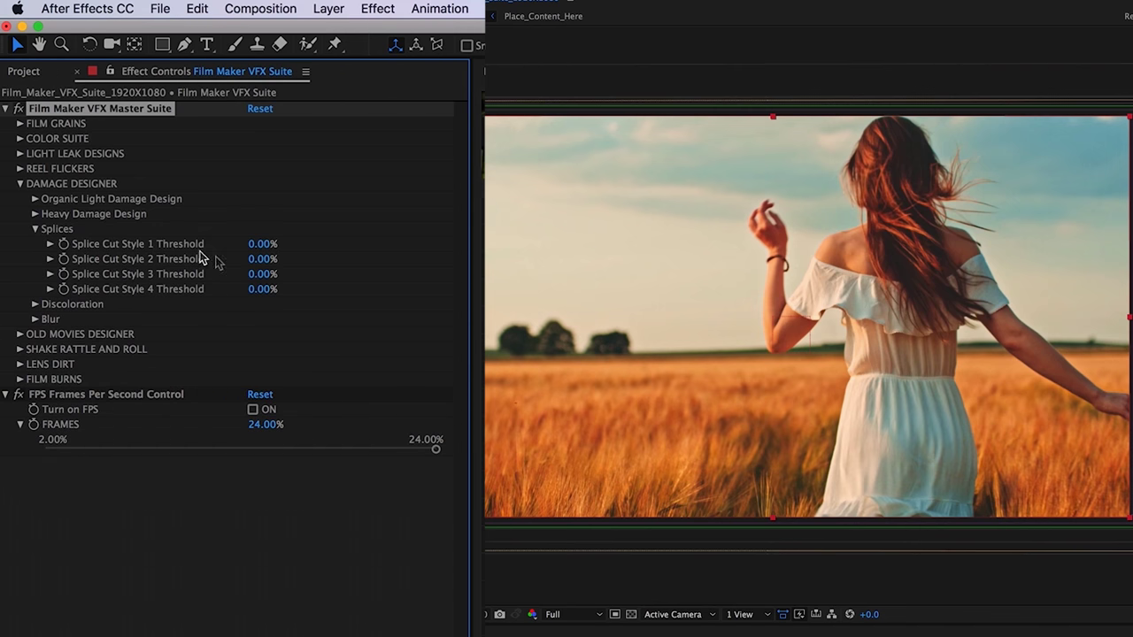
{"action": "left_click", "coordinate": [36, 228]}
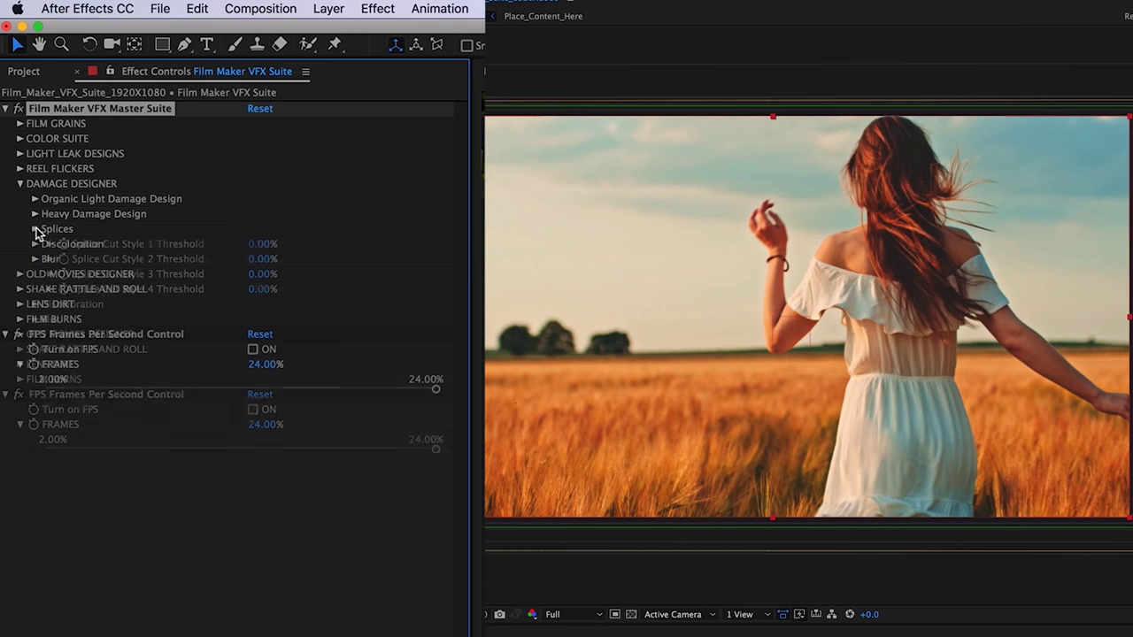
{"action": "left_click", "coordinate": [35, 244]}
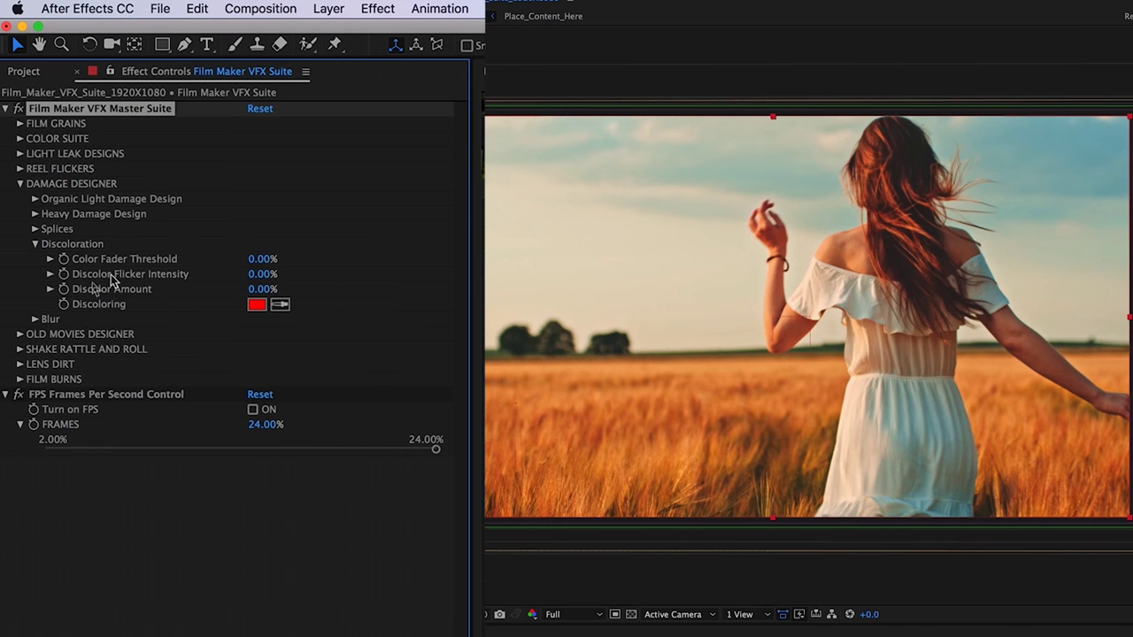
- Try Color Fader Threshold at 24%, then undo it back to 0.00%
{"action": "left_click", "coordinate": [262, 259]}
{"action": "type", "text": "24"}
{"action": "key", "text": "Return"}
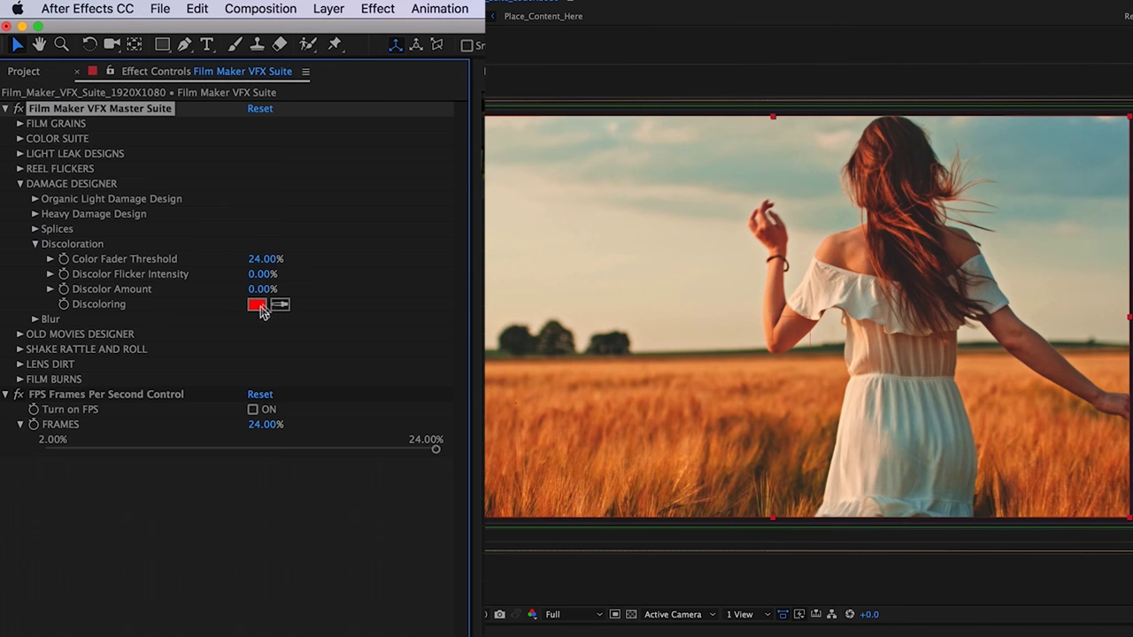
{"action": "key", "text": "super+z"}
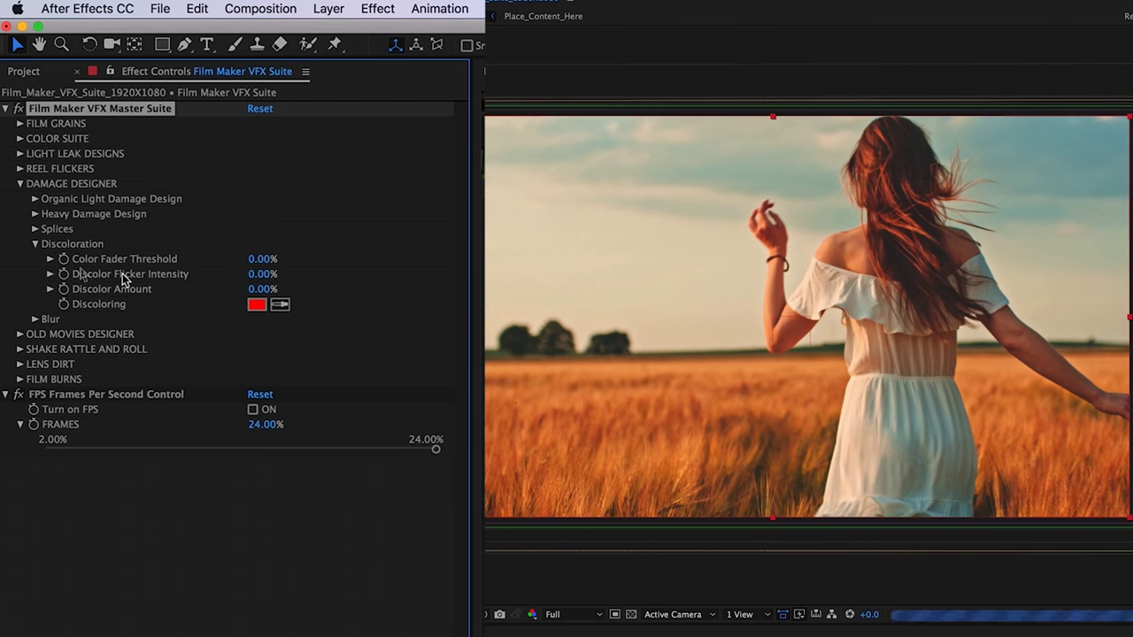
- In the Blur group, test Focal Blur at 22% and toggle Out of Focus Random on and off
{"action": "left_click", "coordinate": [36, 244]}
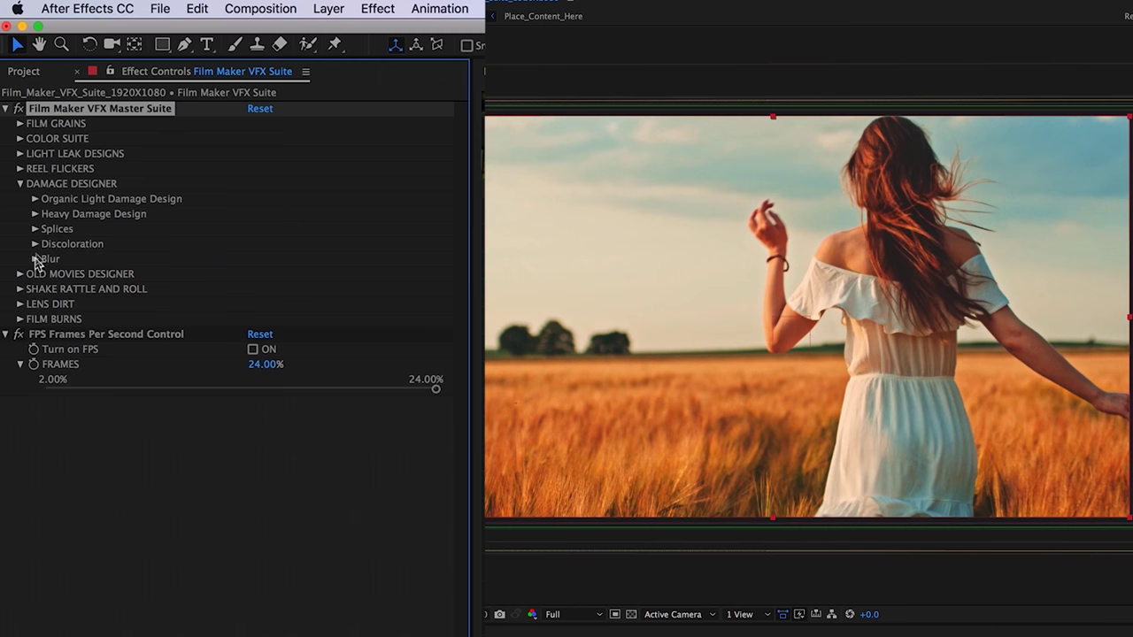
{"action": "left_click", "coordinate": [36, 259]}
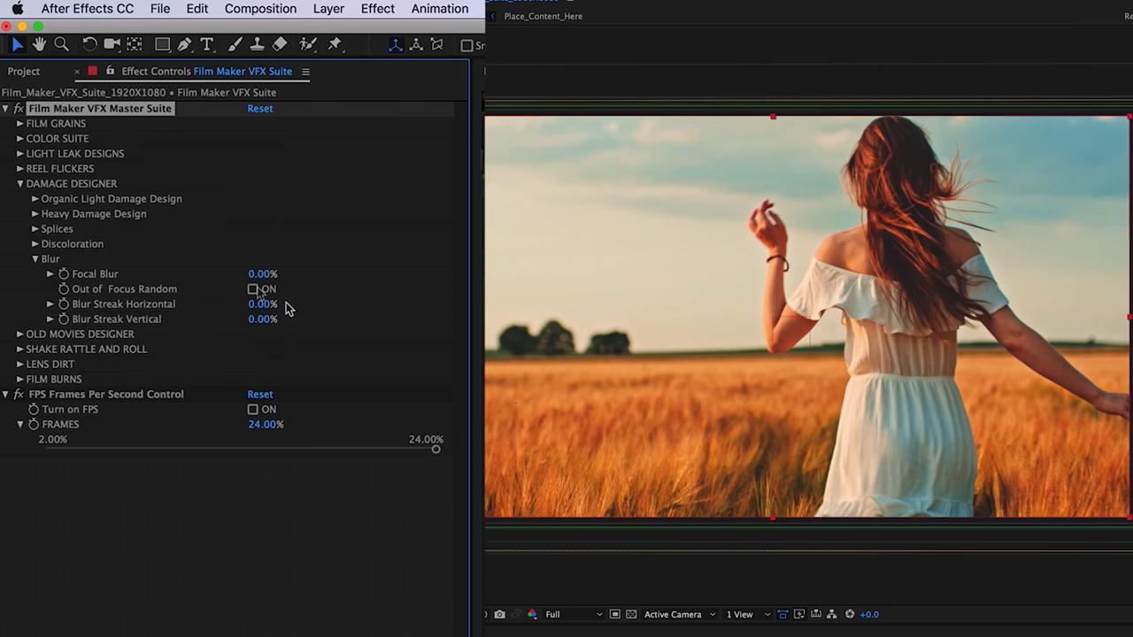
{"action": "left_click_drag", "start_coordinate": [255, 275], "coordinate": [274, 275]}
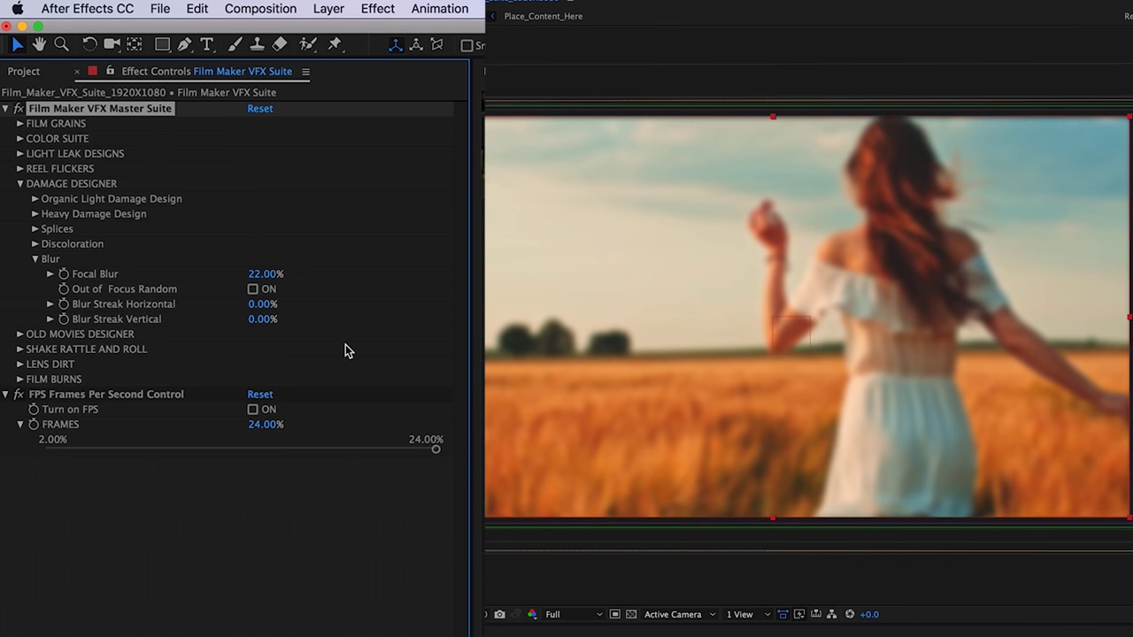
{"action": "key", "text": "ctrl+z"}
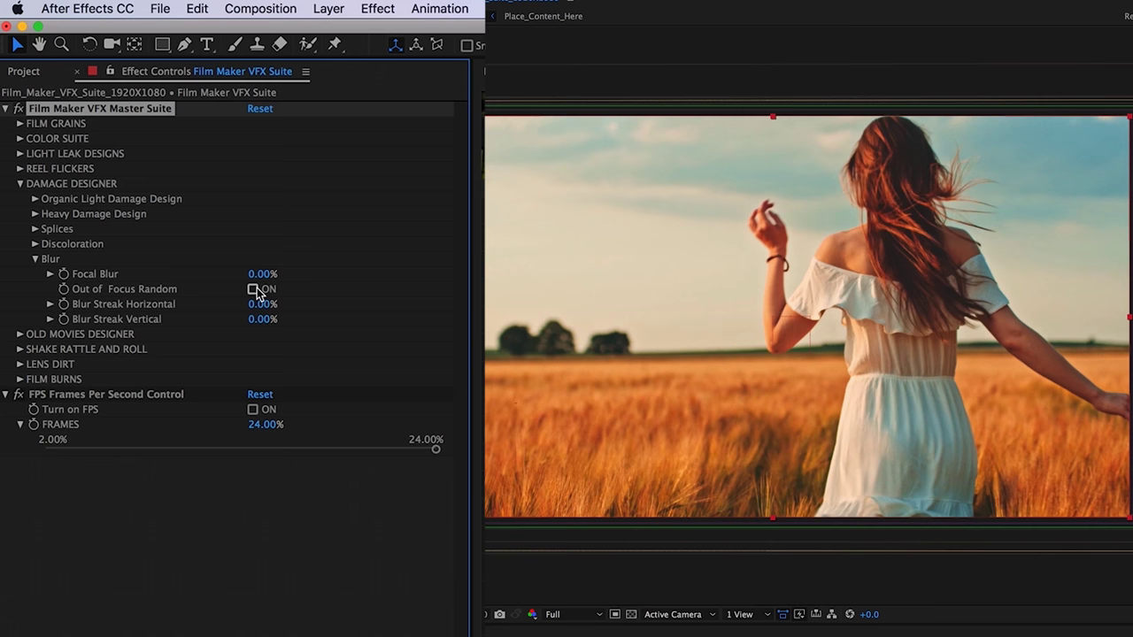
{"action": "left_click", "coordinate": [254, 289]}
{"action": "left_click", "coordinate": [253, 289]}
- Try Blur Streak Horizontal at 44%, then undo it to leave the footage sharp
{"action": "left_click", "coordinate": [257, 304]}
{"action": "type", "text": "44"}
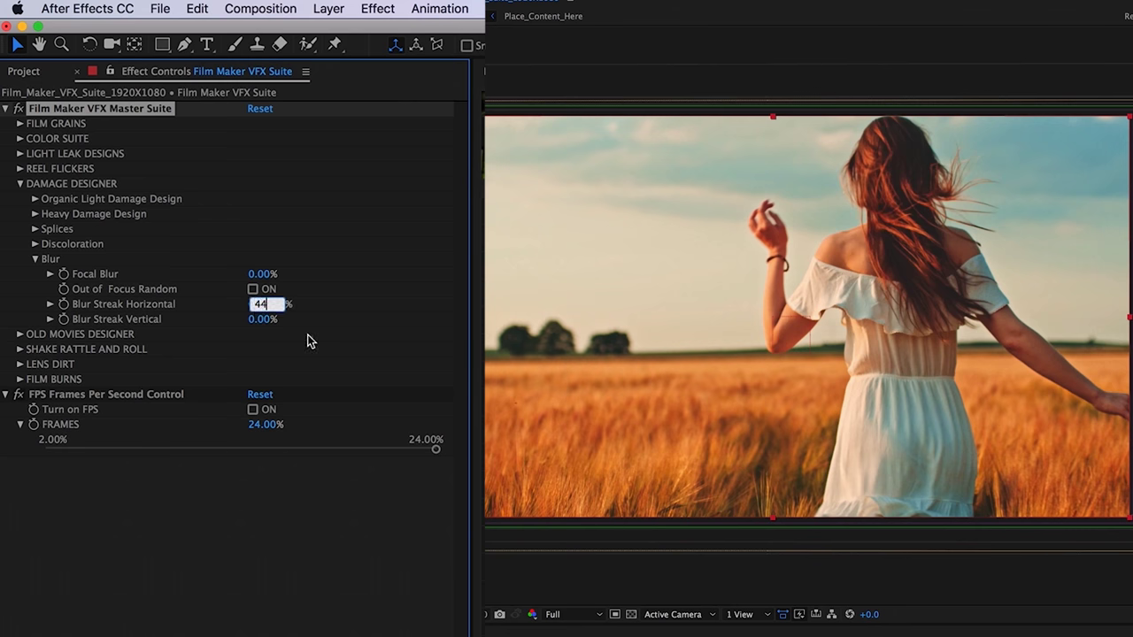
{"action": "key", "text": "Return"}
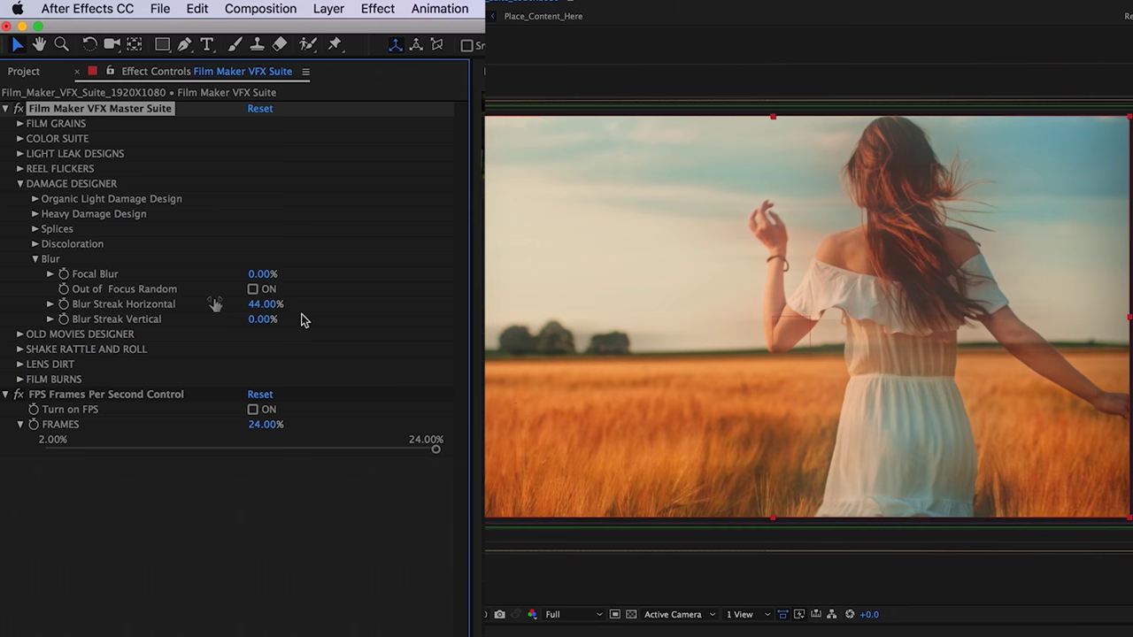
{"action": "key", "text": "super+z"}
- Open Old Movies Designer and toggle the Home Movie 50s Design and Effector checkboxes
{"action": "left_click", "coordinate": [35, 260]}
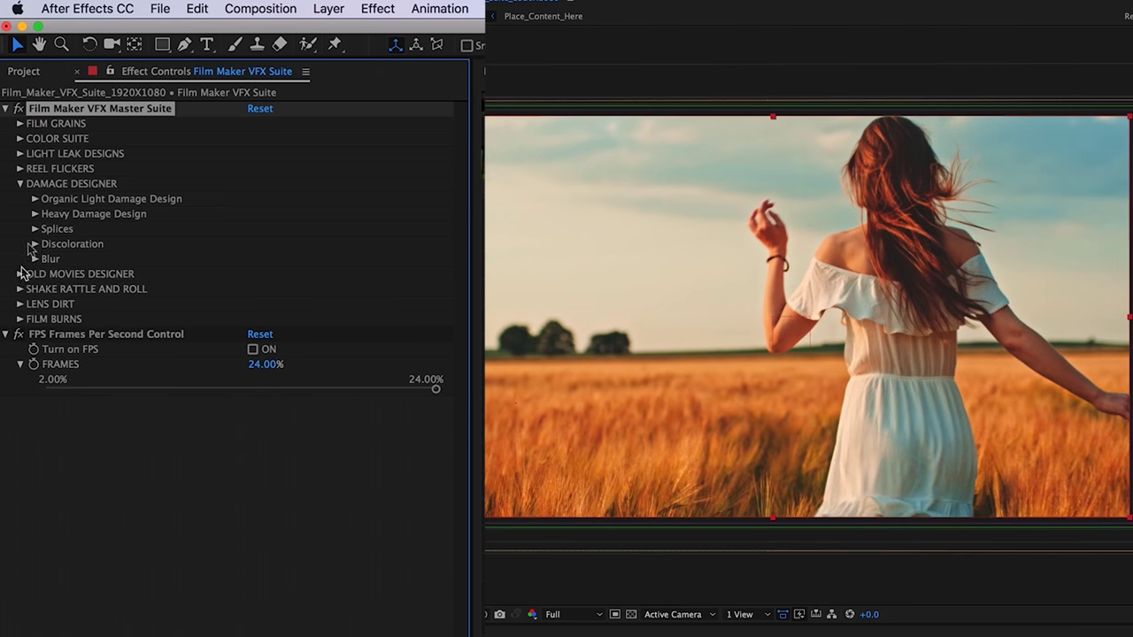
{"action": "left_click", "coordinate": [20, 184]}
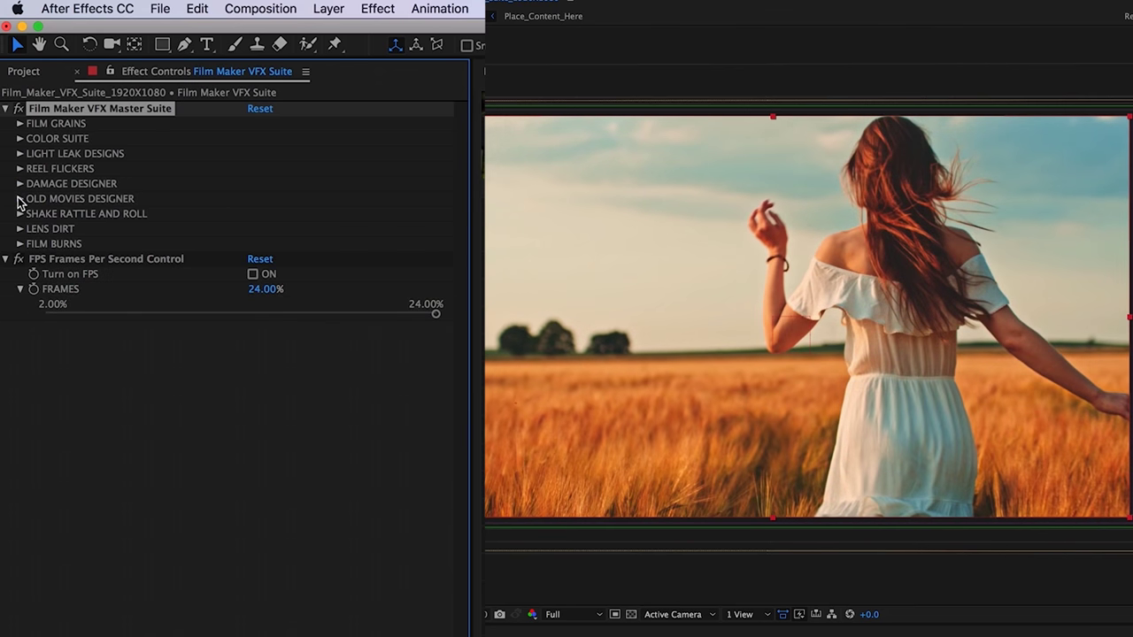
{"action": "left_click", "coordinate": [20, 199]}
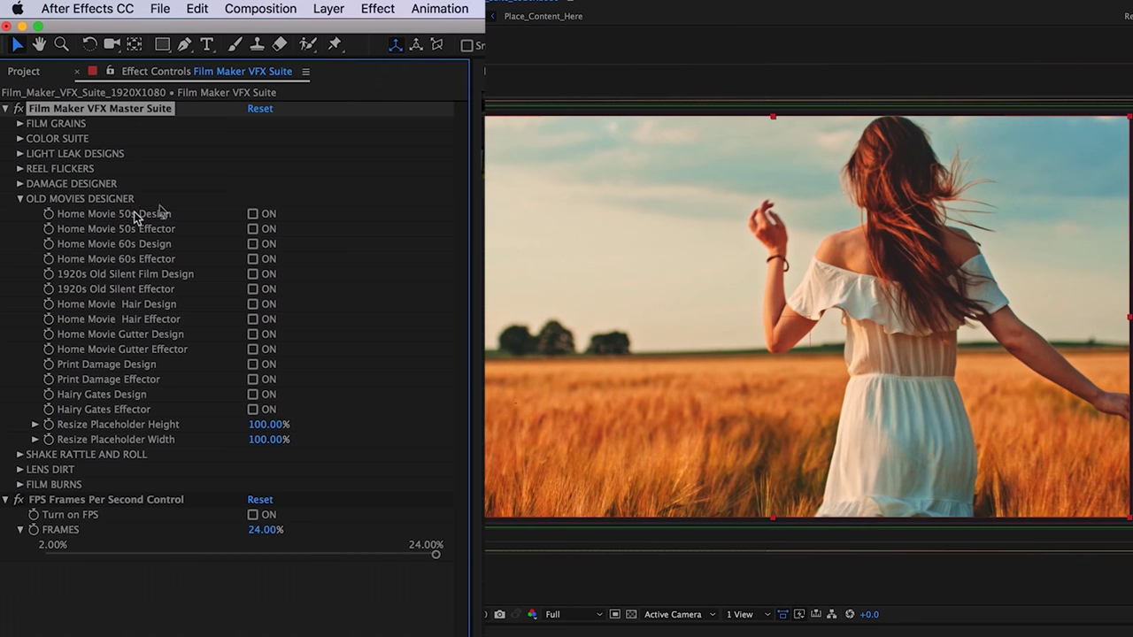
{"action": "left_click", "coordinate": [253, 214]}
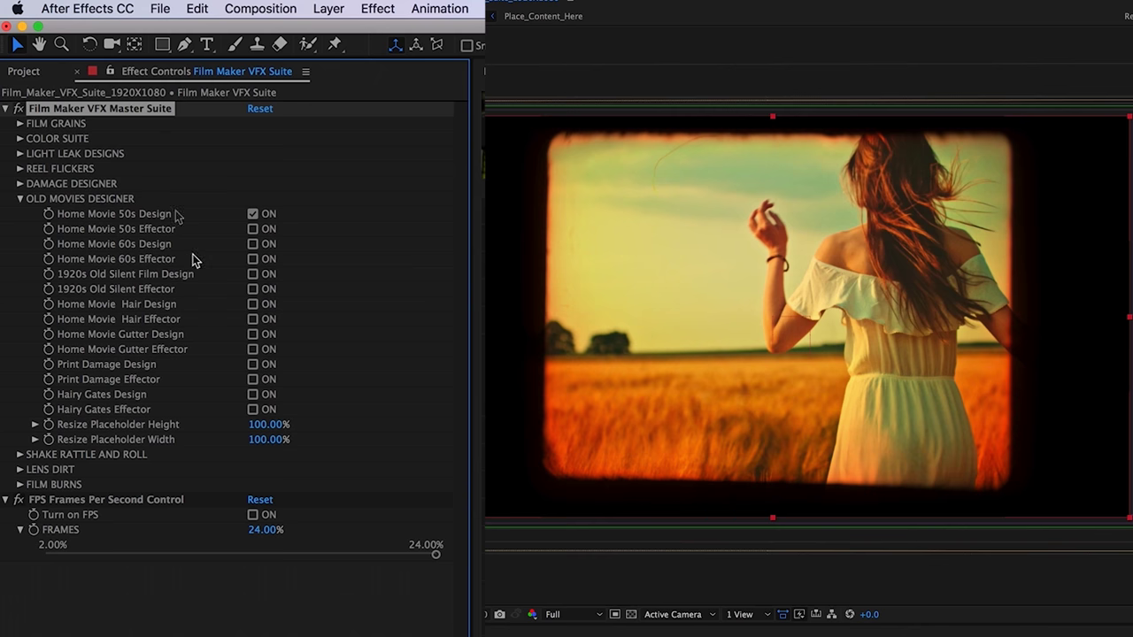
{"action": "left_click", "coordinate": [253, 229]}
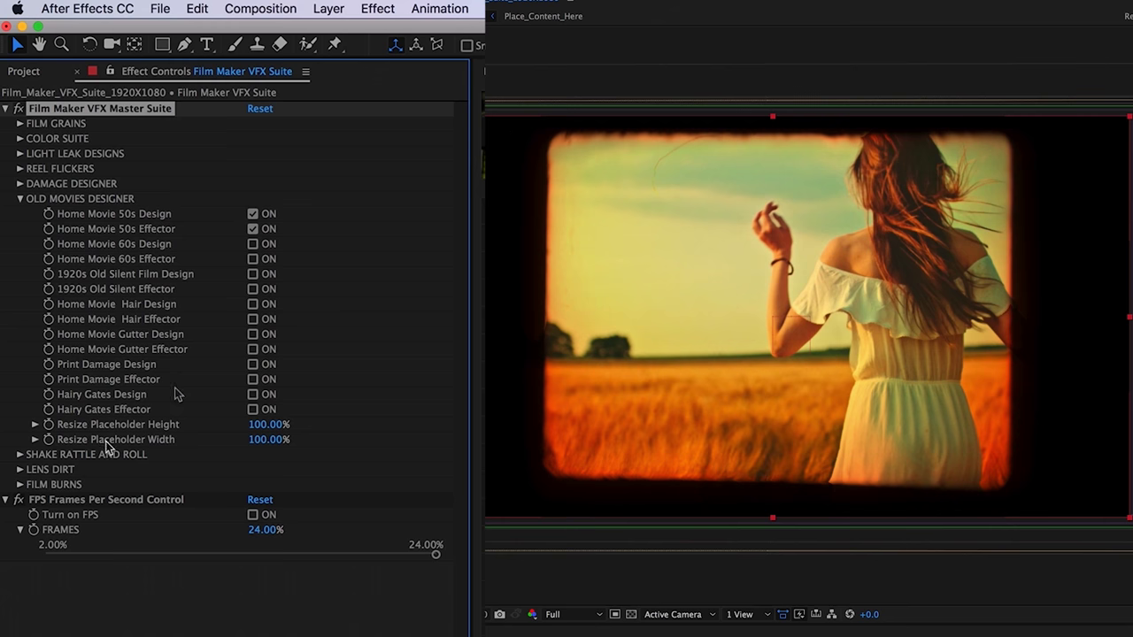
- Switch off the remaining Home Movie 50s look and return placeholder height and width to 100%
{"action": "left_click", "coordinate": [35, 425]}
{"action": "left_click", "coordinate": [35, 463]}
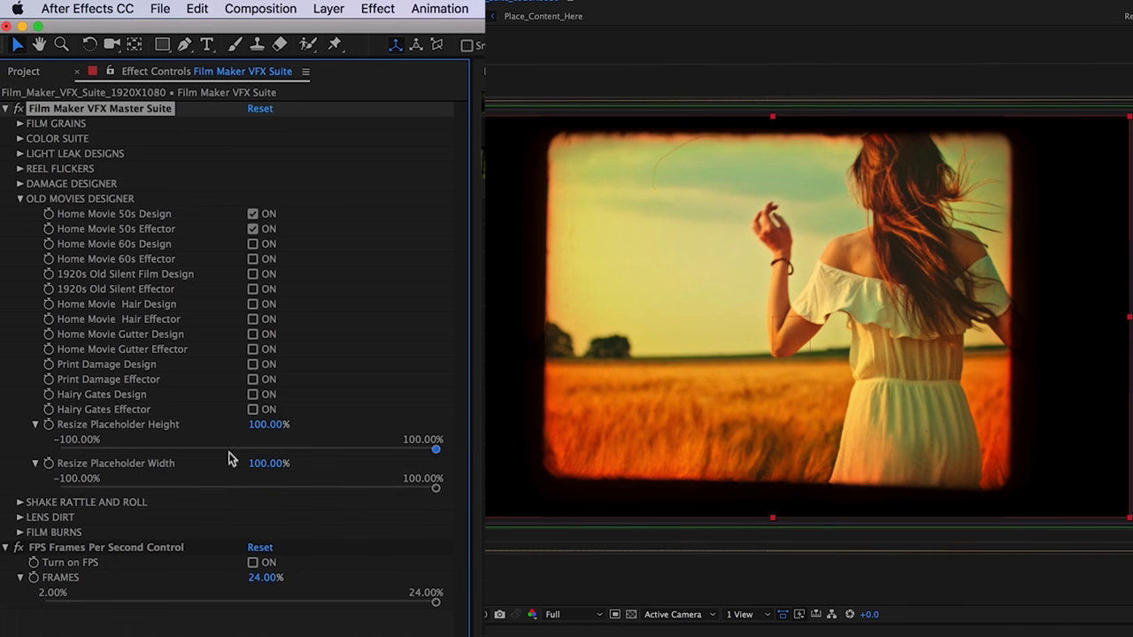
{"action": "left_click_drag", "start_coordinate": [427, 454], "coordinate": [422, 452]}
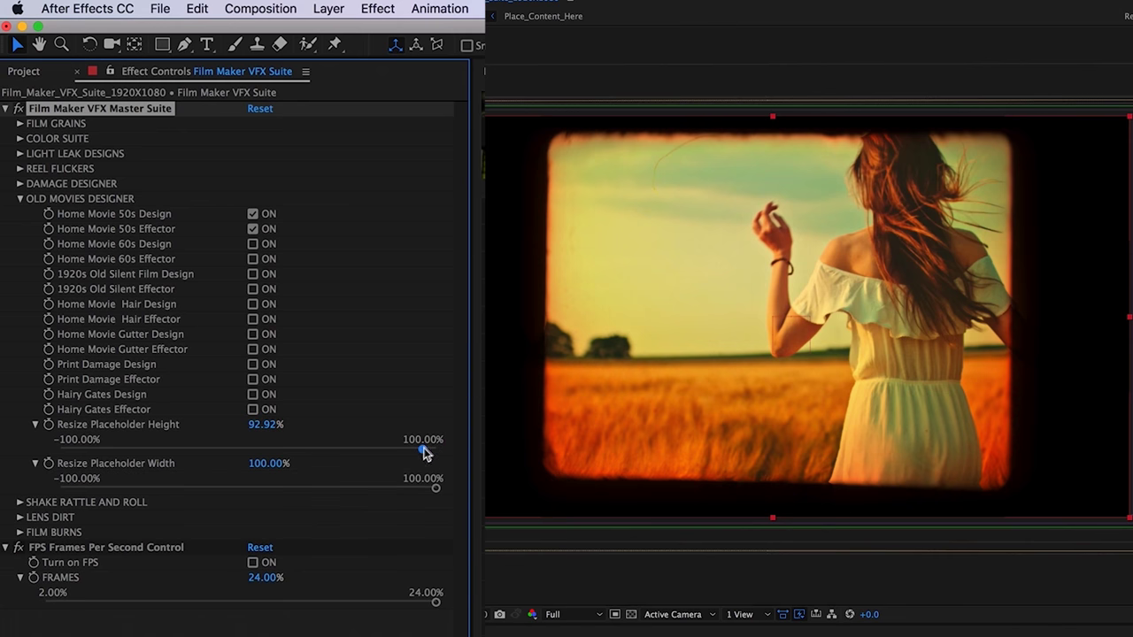
{"action": "left_click", "coordinate": [423, 488]}
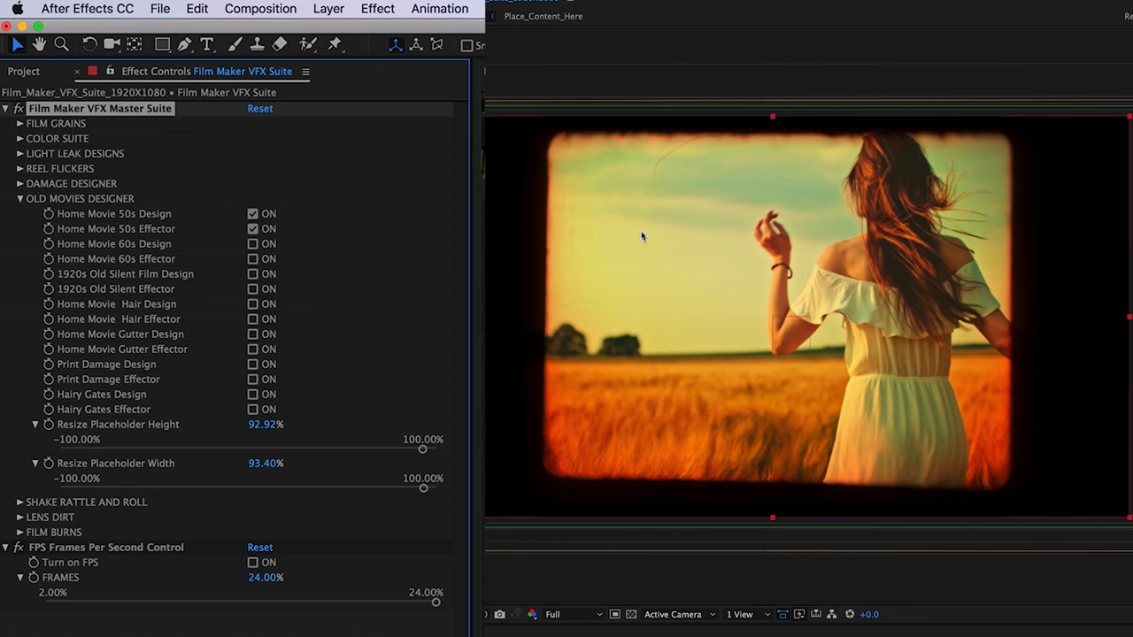
{"action": "left_click", "coordinate": [253, 215]}
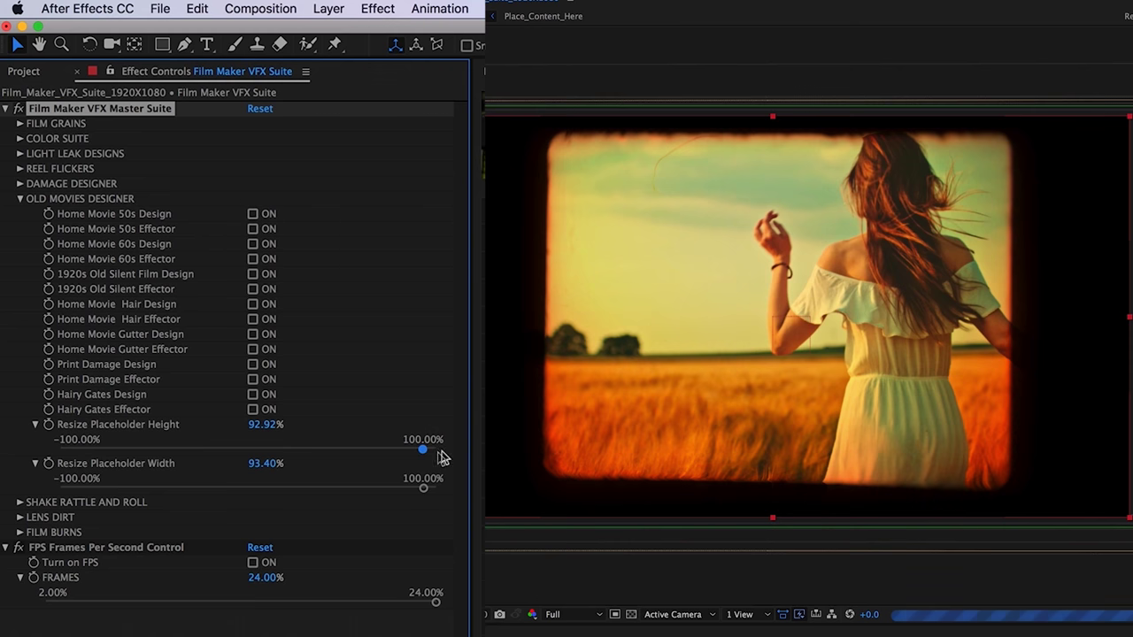
{"action": "left_click_drag", "start_coordinate": [442, 457], "coordinate": [451, 496]}
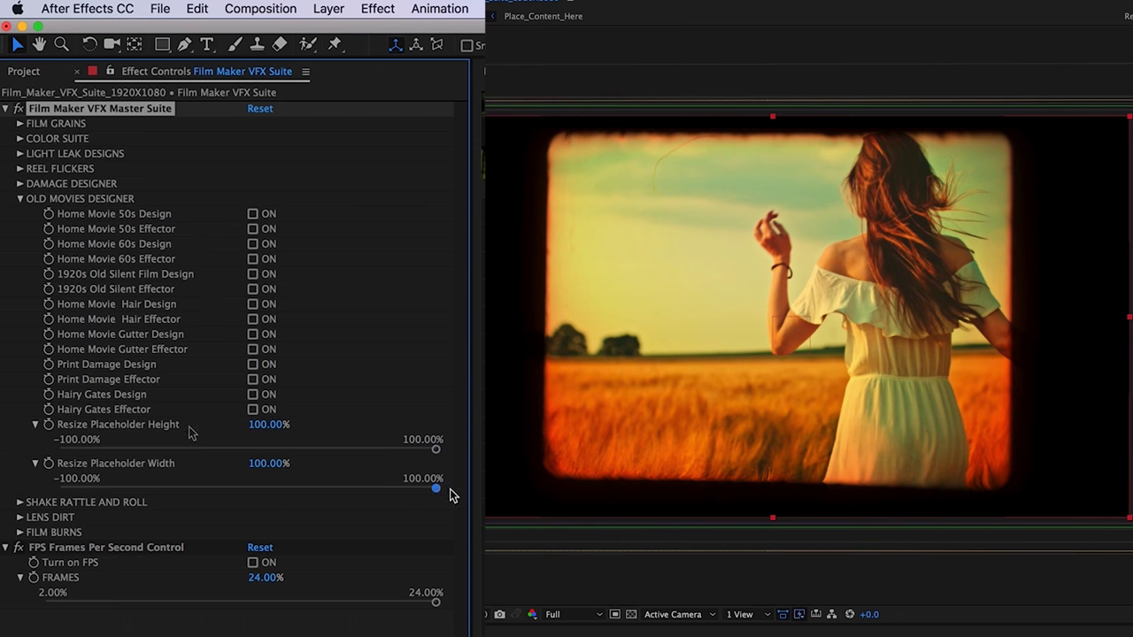
- Open Shake Rattle and Roll > Lens Quake and test Quake Control at 42.75%, then undo
{"action": "left_click", "coordinate": [20, 200]}
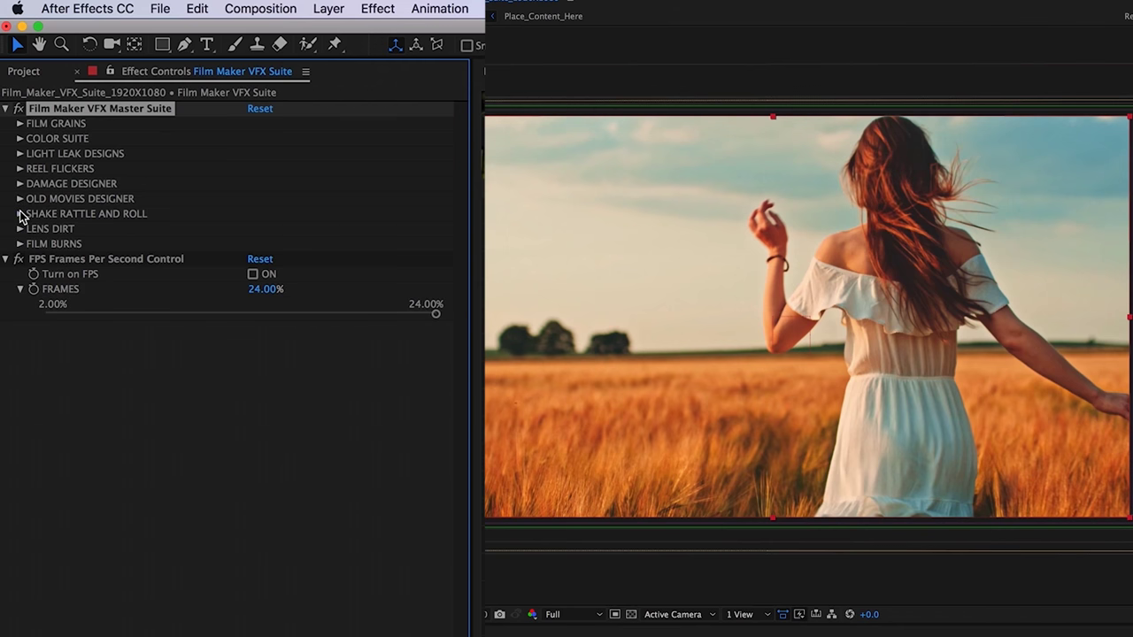
{"action": "left_click", "coordinate": [20, 214]}
{"action": "left_click", "coordinate": [35, 229]}
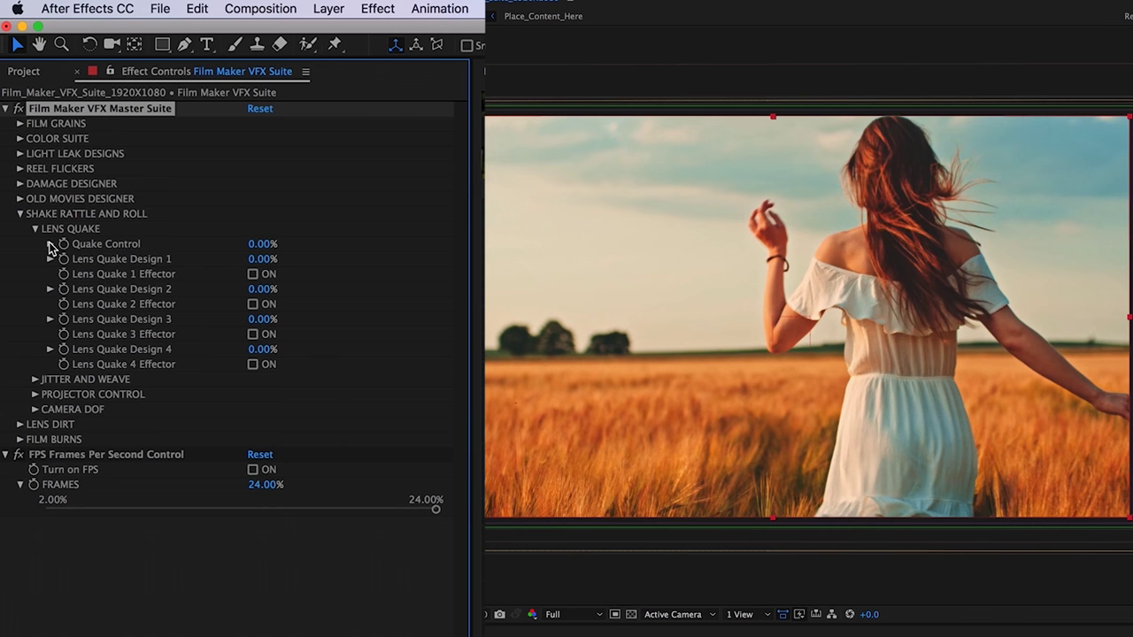
{"action": "left_click", "coordinate": [51, 244]}
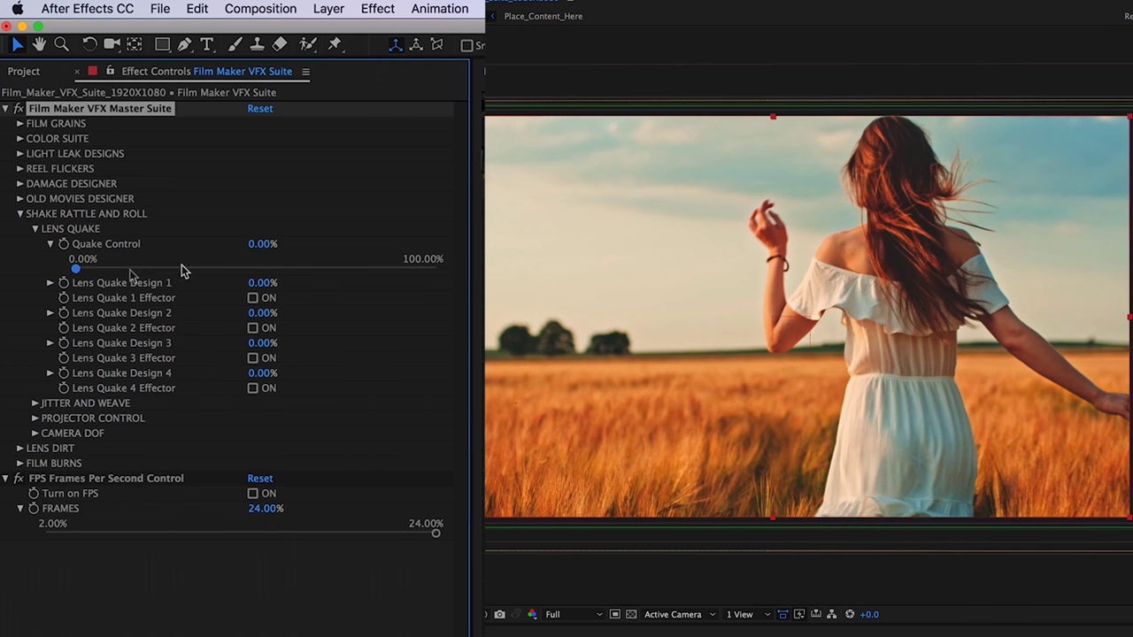
{"action": "left_click_drag", "start_coordinate": [182, 269], "coordinate": [229, 268]}
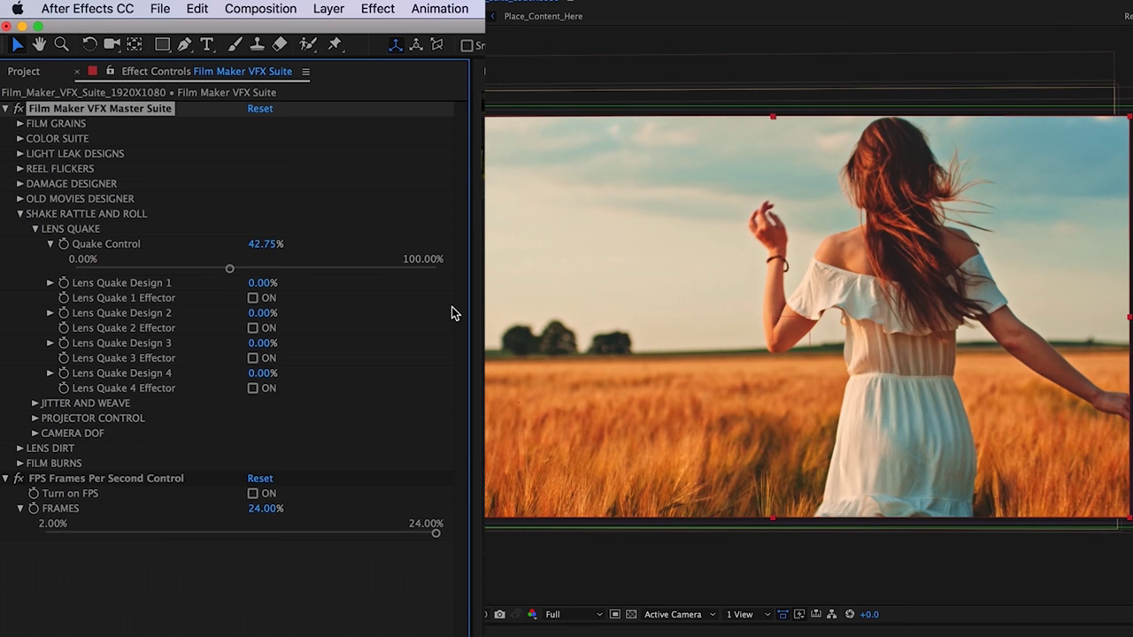
{"action": "key", "text": "super+z"}
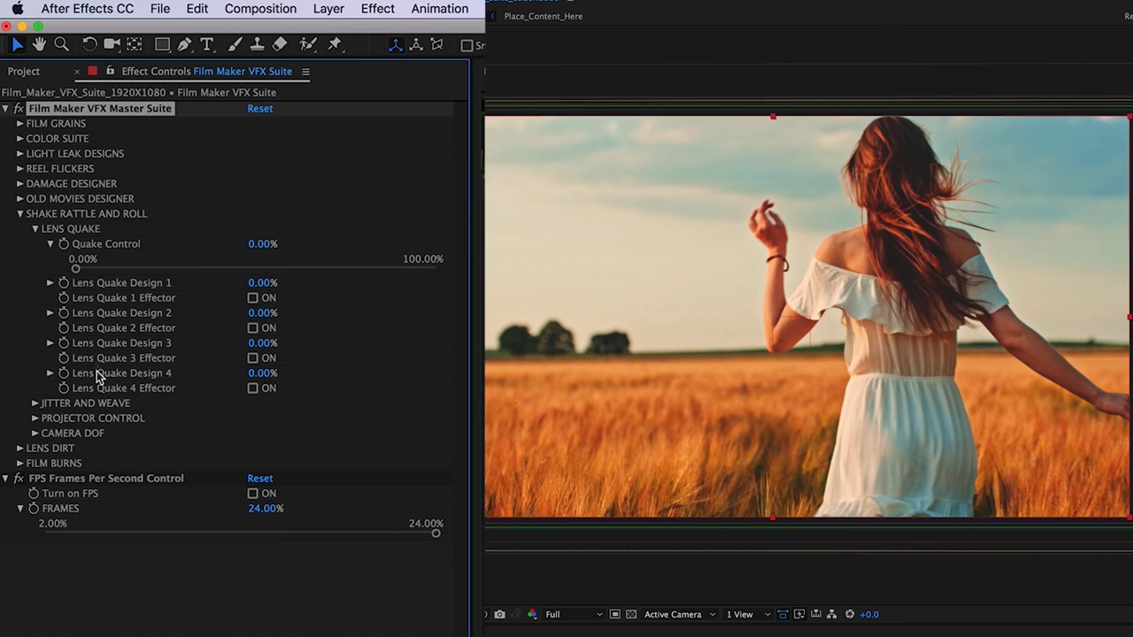
- Test Lens Quake Design 1 at 55% with its effector on, then reset the effect
{"action": "left_click", "coordinate": [257, 283]}
{"action": "type", "text": "55"}
{"action": "left_click", "coordinate": [380, 322]}
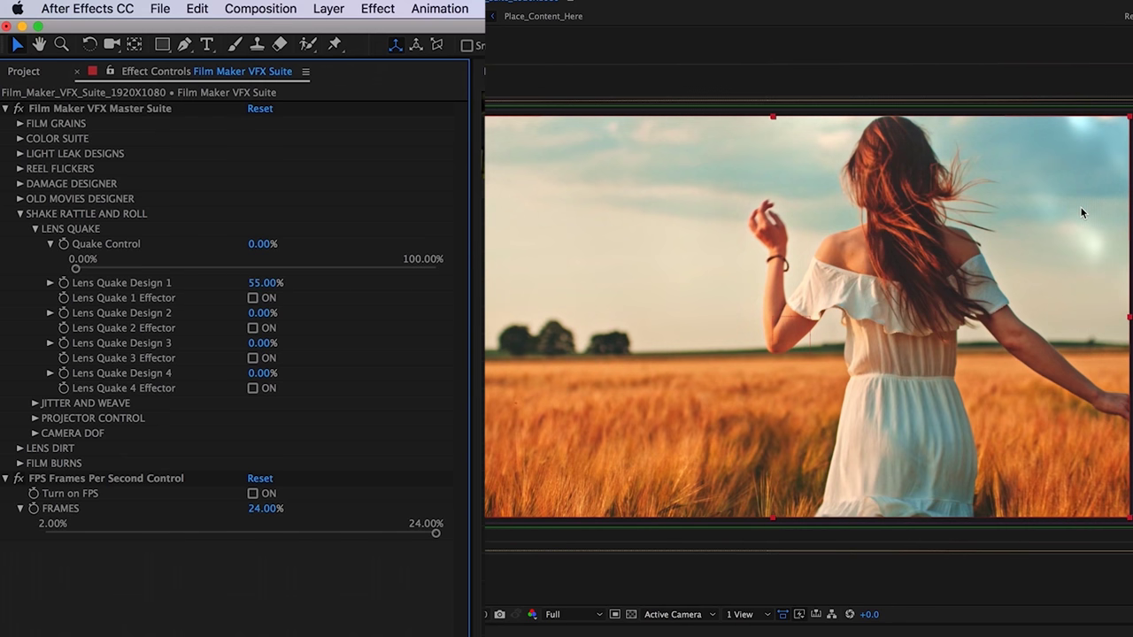
{"action": "left_click", "coordinate": [253, 298]}
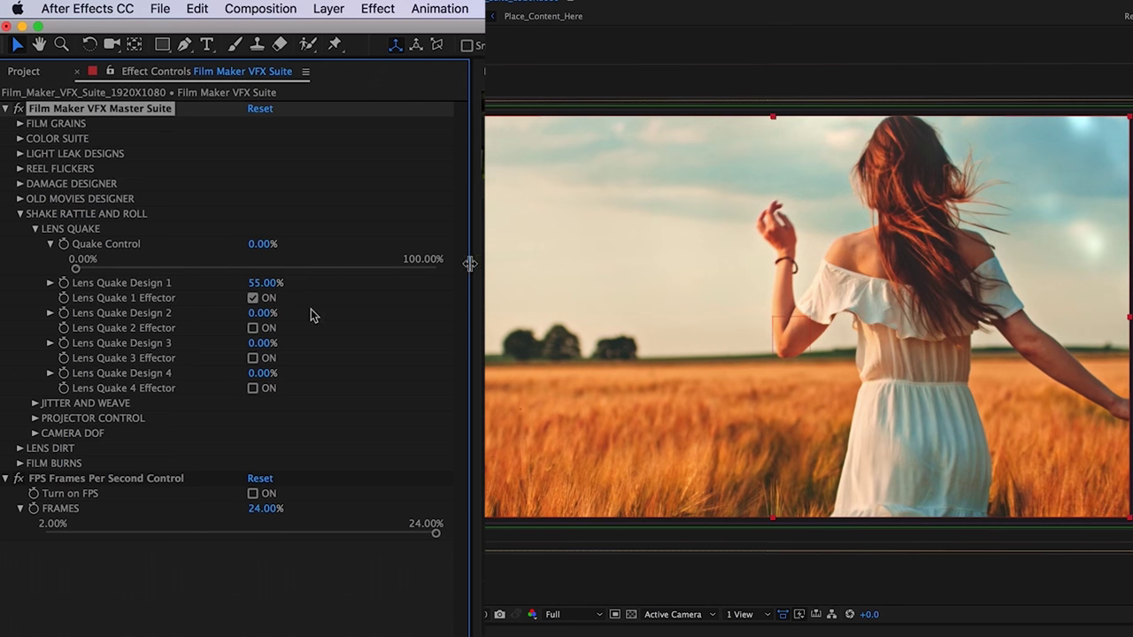
{"action": "left_click", "coordinate": [260, 110]}
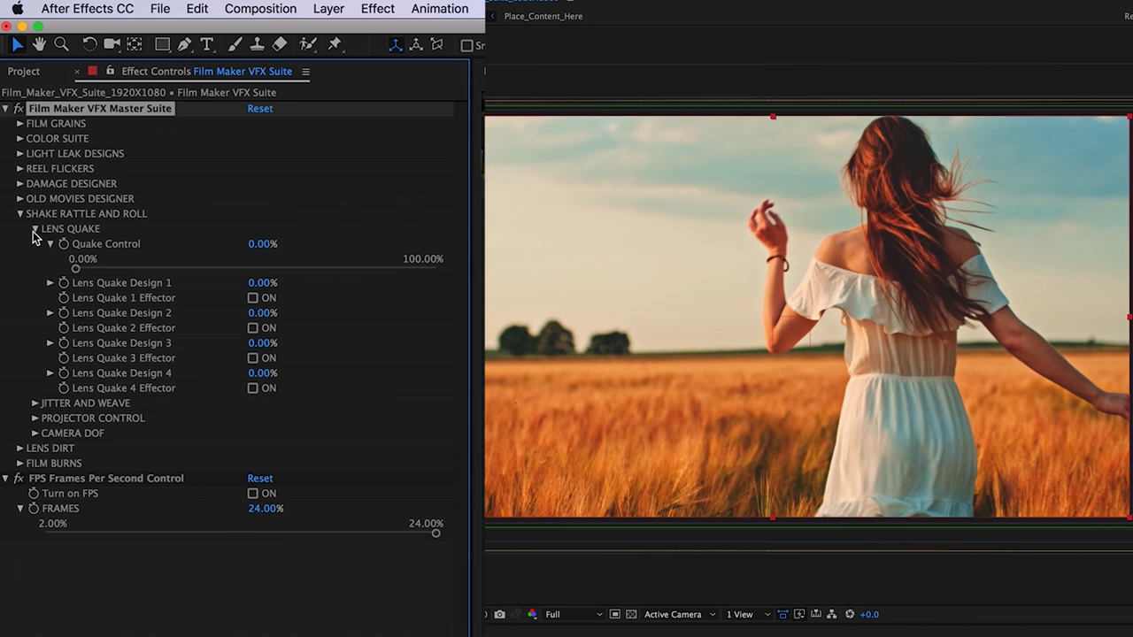
- Preview Jitter and Weave with Amount about 25% and Speed about 27%, then reset to zero
{"action": "left_click", "coordinate": [34, 229]}
{"action": "left_click", "coordinate": [35, 244]}
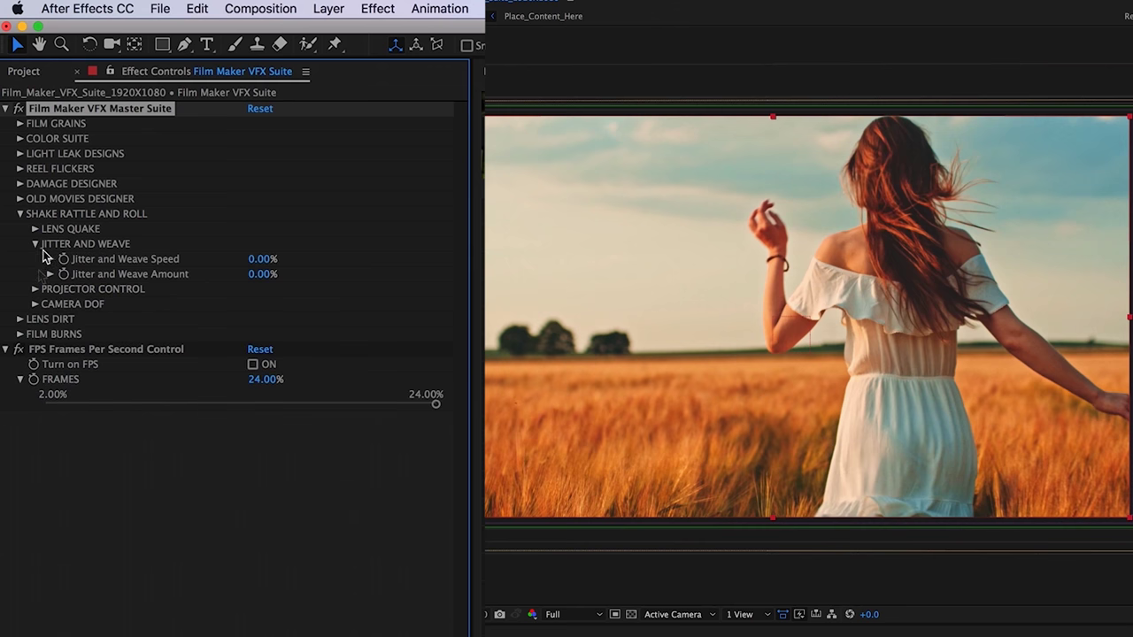
{"action": "left_click", "coordinate": [50, 259]}
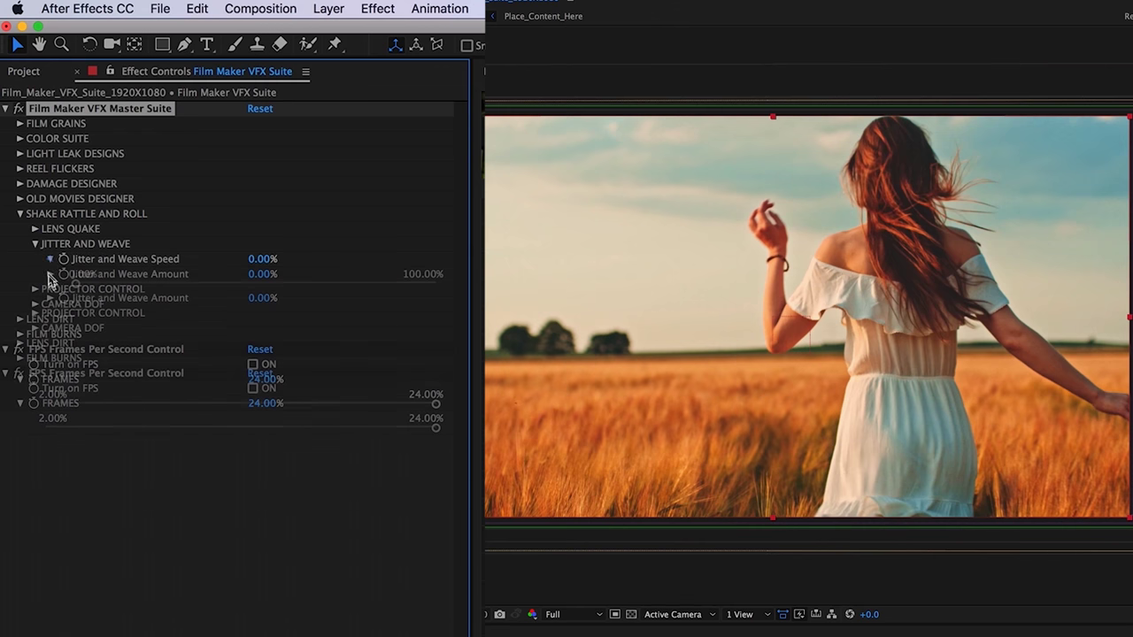
{"action": "left_click", "coordinate": [52, 298]}
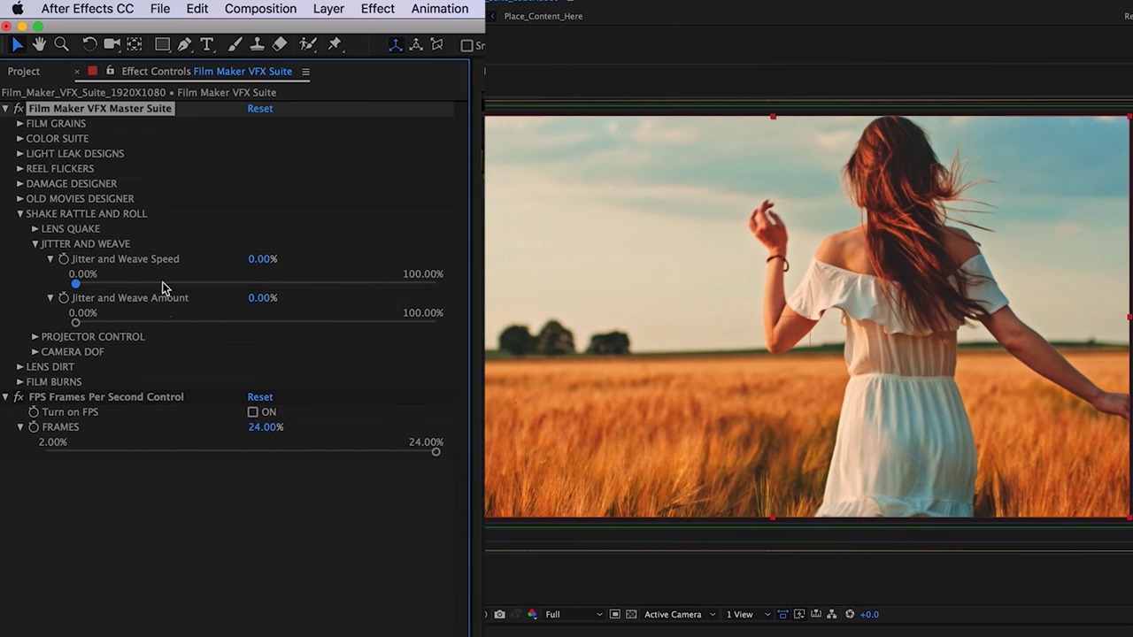
{"action": "left_click", "coordinate": [167, 324]}
{"action": "left_click", "coordinate": [173, 283]}
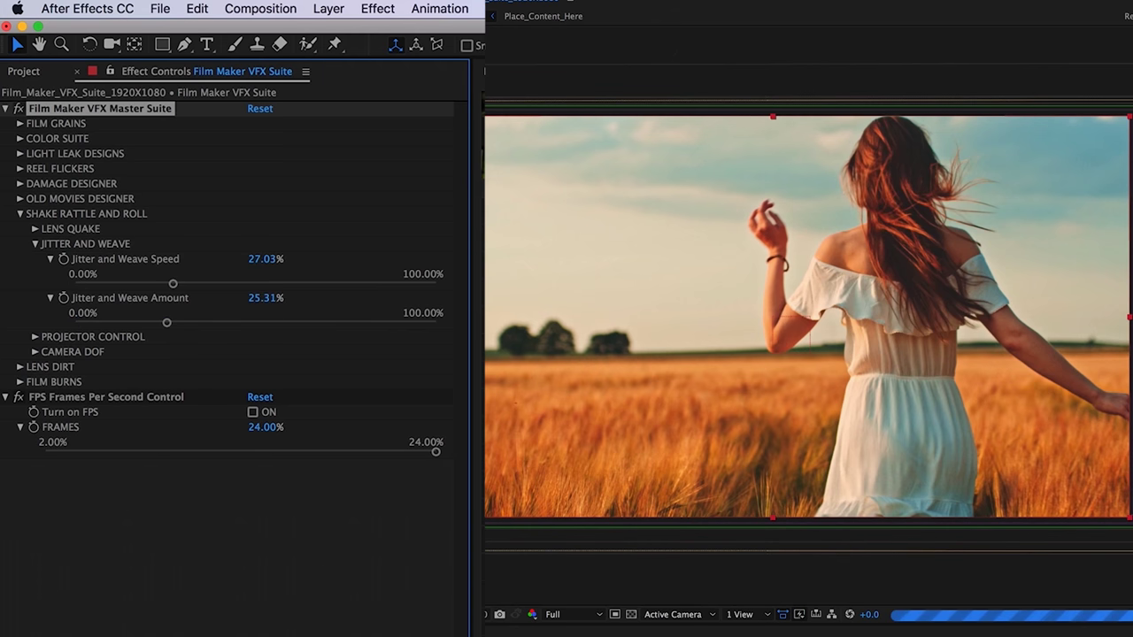
{"action": "left_click", "coordinate": [576, 634]}
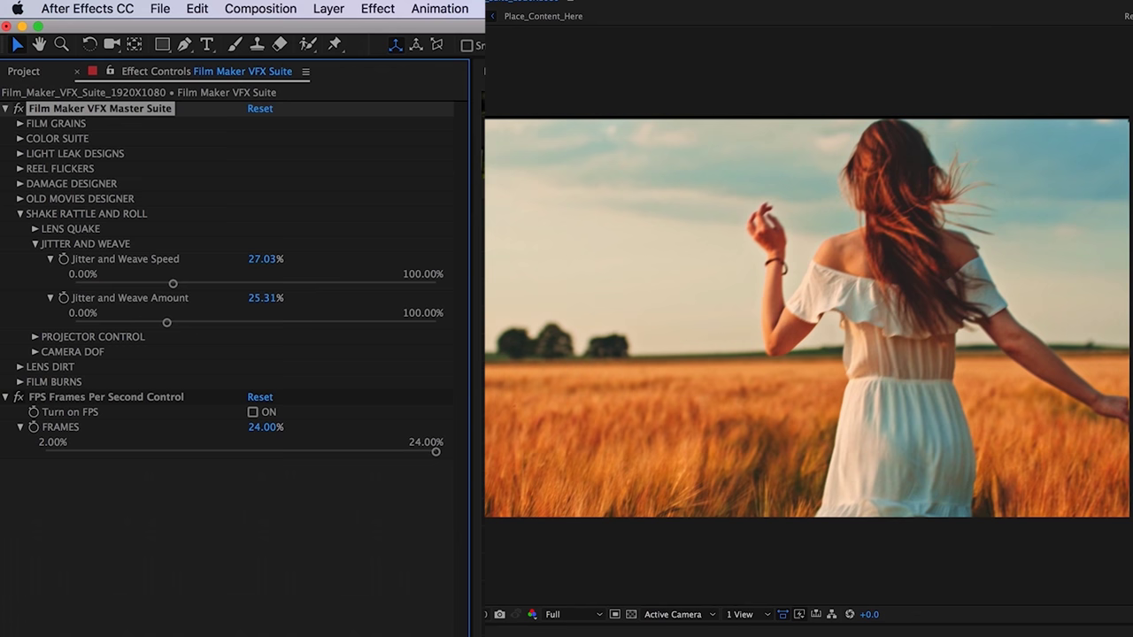
{"action": "left_click", "coordinate": [260, 108]}
- Open Projector Control and show the Sprocket Off Hinge Controller slider
{"action": "left_click", "coordinate": [35, 244]}
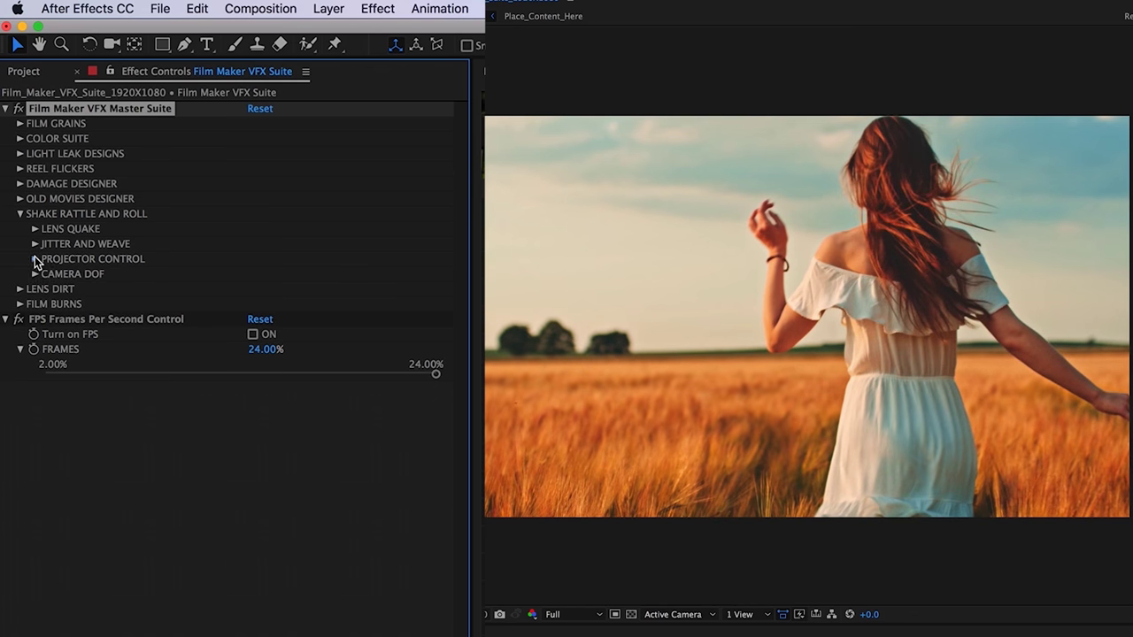
{"action": "left_click", "coordinate": [36, 259]}
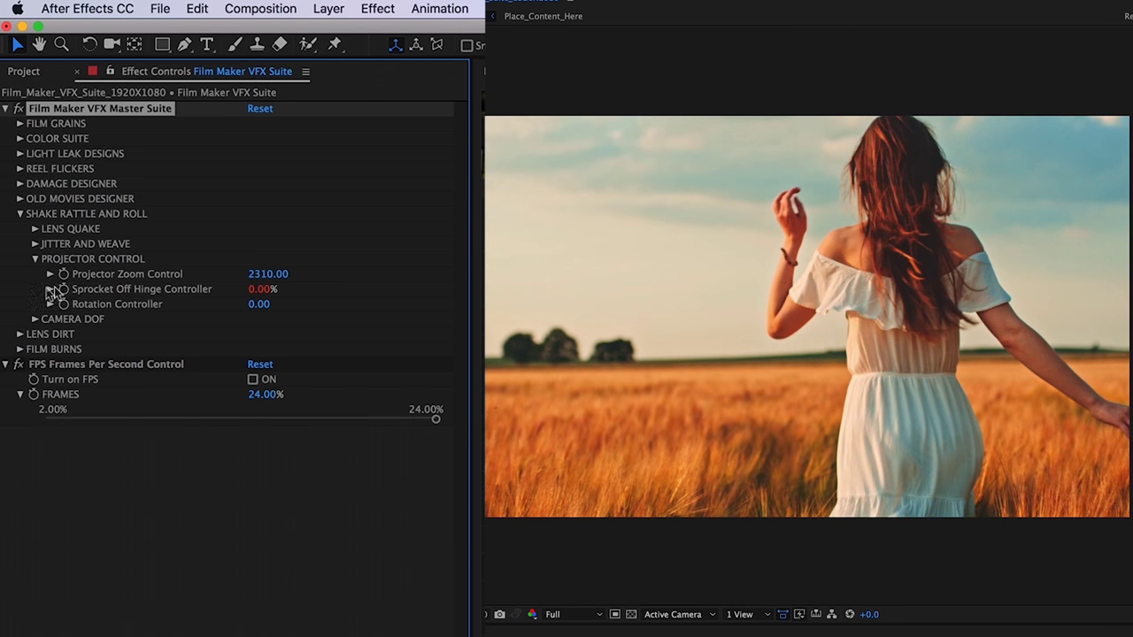
{"action": "left_click", "coordinate": [51, 290]}
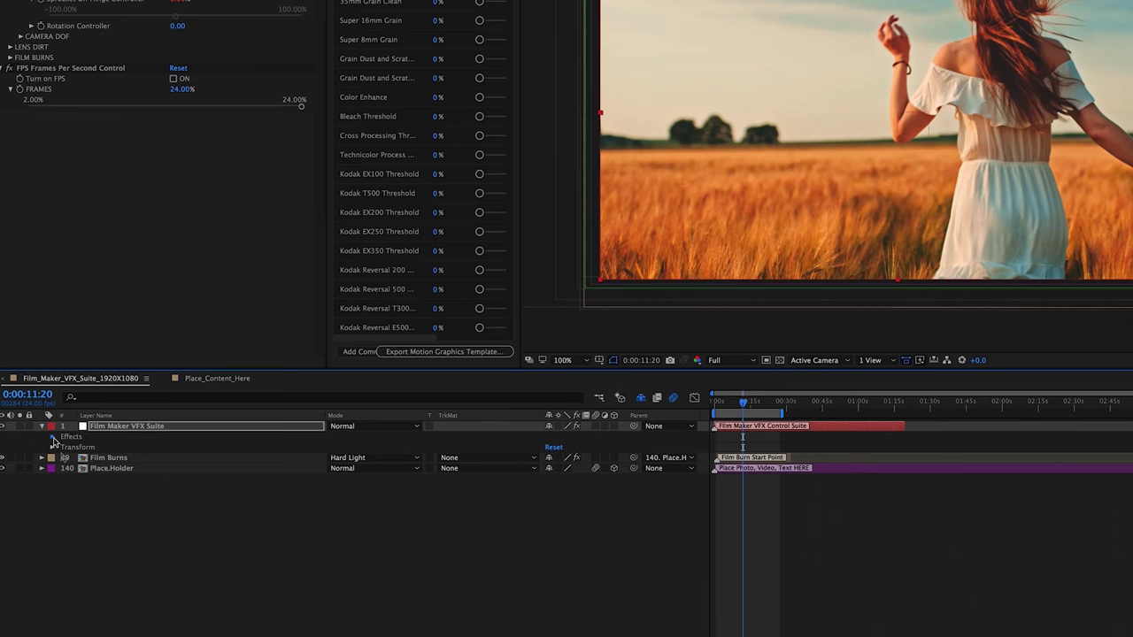
- Keyframe Projector Zoom, Sprocket Off Hinge and Rotation in the timeline, then go to 0:00:13:22
{"action": "left_click", "coordinate": [52, 438]}
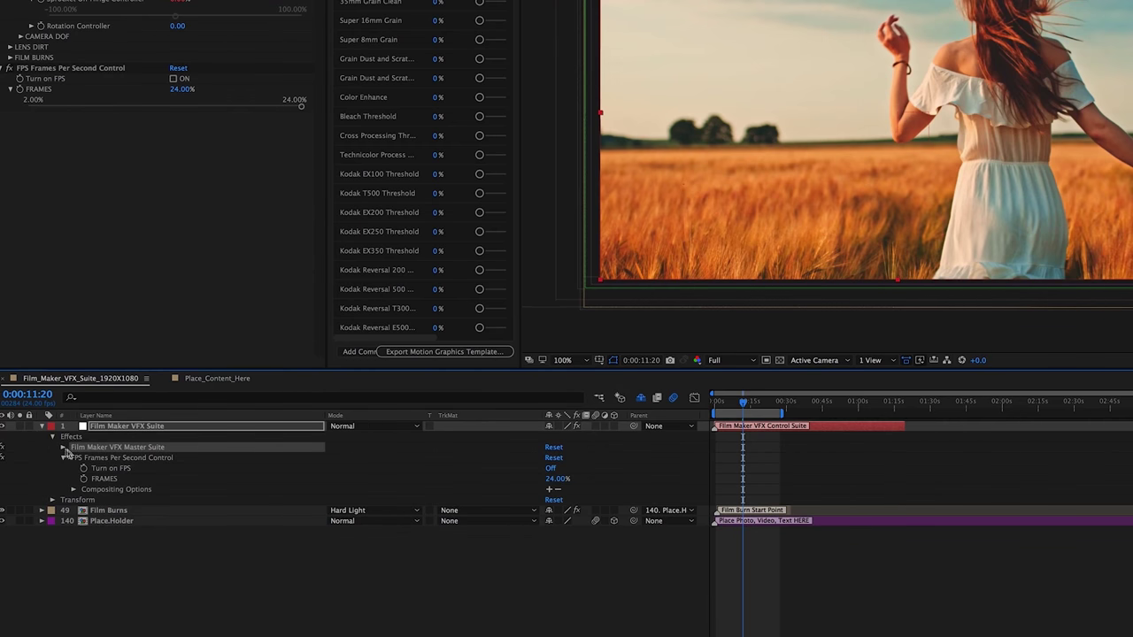
{"action": "left_click", "coordinate": [63, 448]}
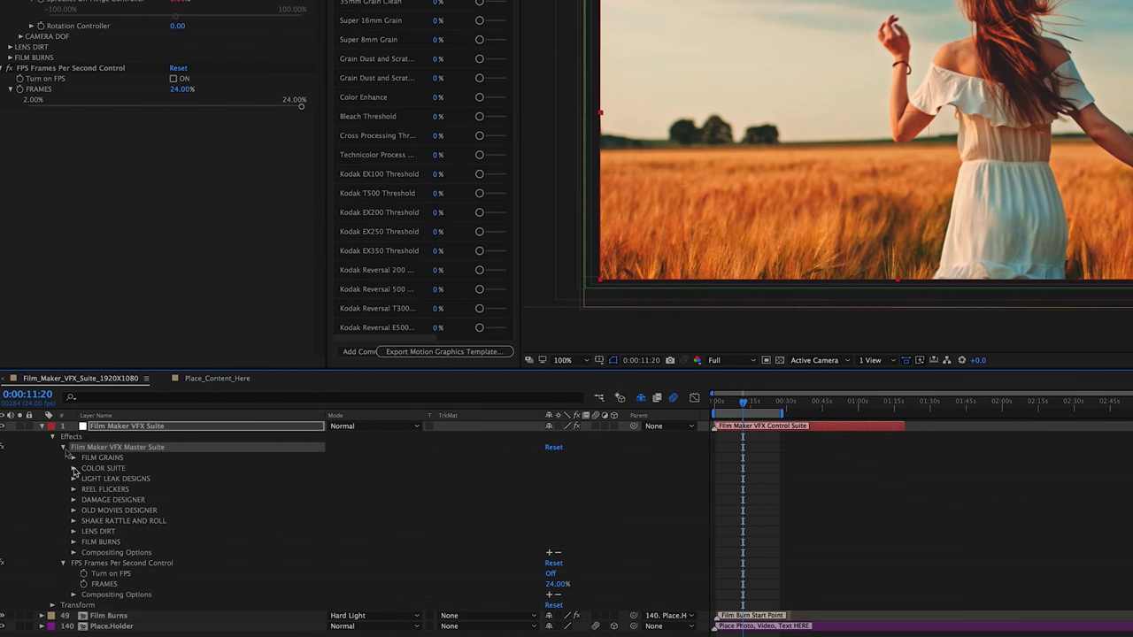
{"action": "left_click", "coordinate": [73, 521]}
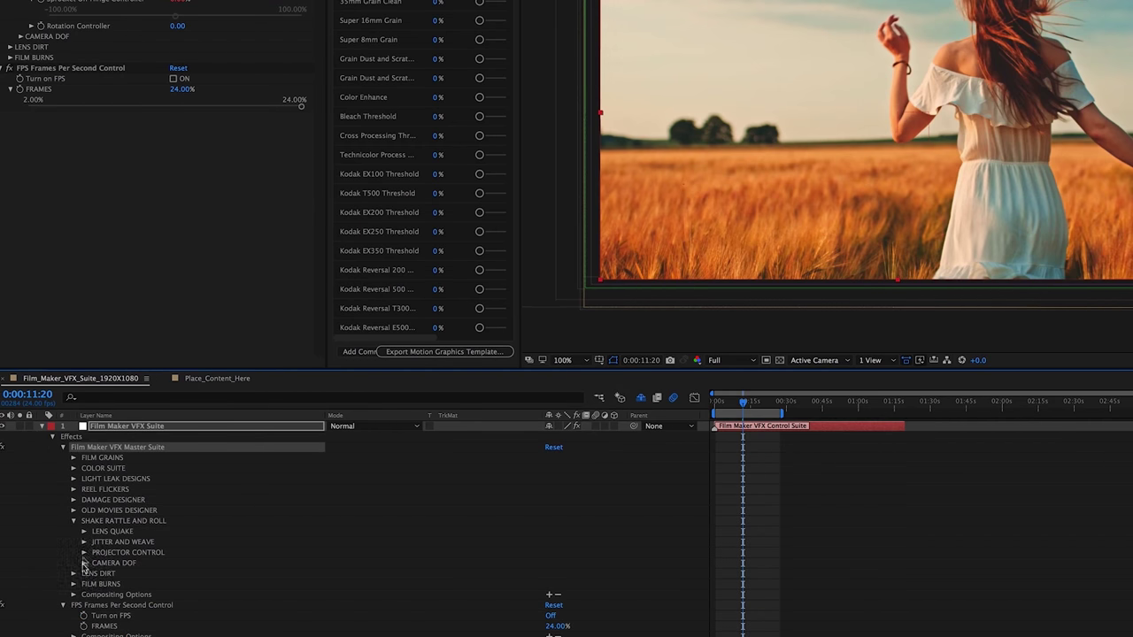
{"action": "left_click", "coordinate": [84, 552]}
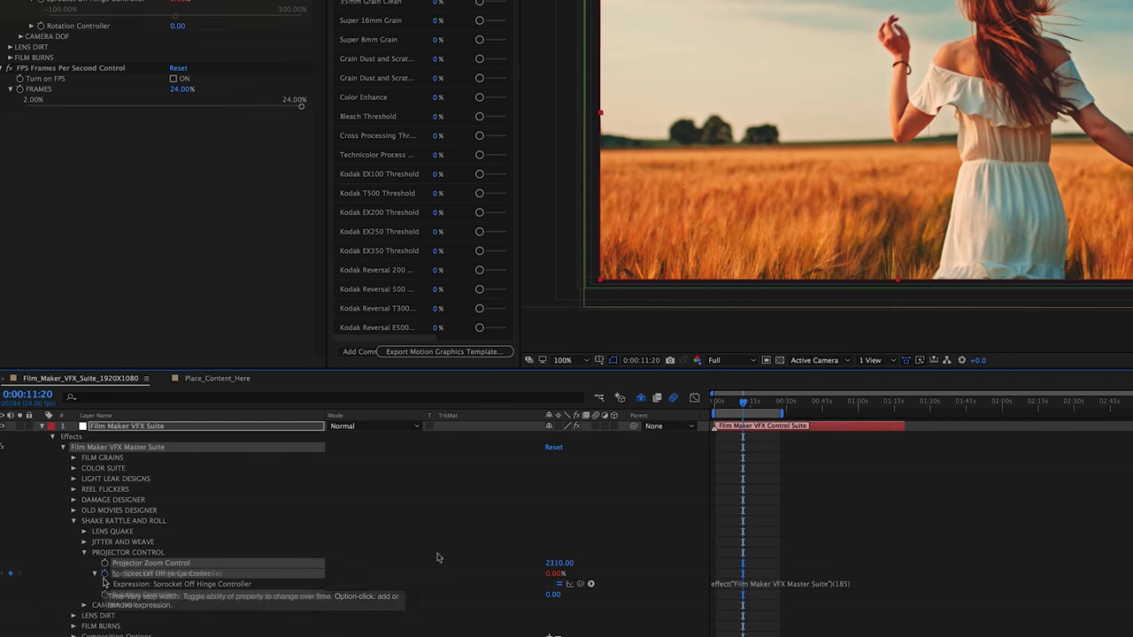
{"action": "left_click", "coordinate": [104, 575]}
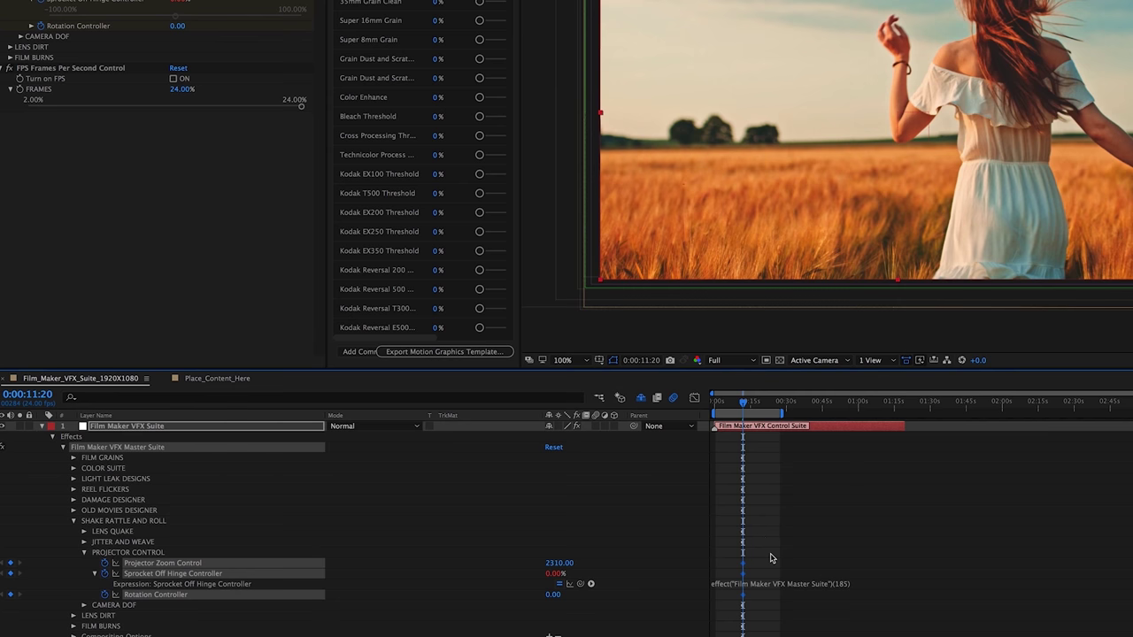
{"action": "scroll", "coordinate": [770, 559], "scroll_direction": "up", "scroll_amount": 5}
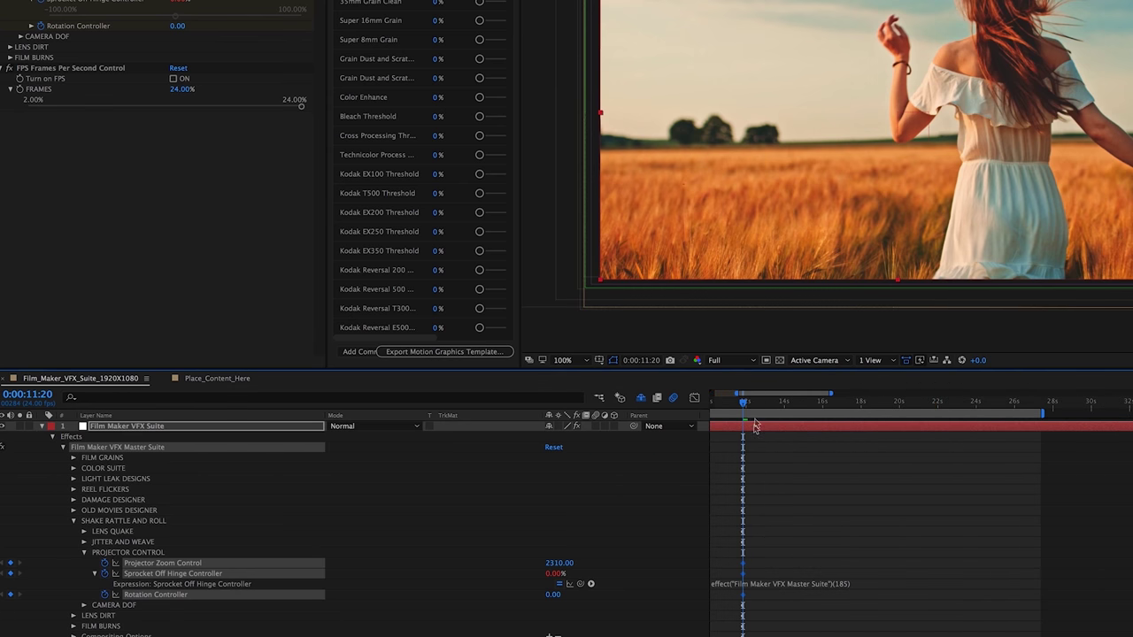
{"action": "left_click", "coordinate": [783, 405]}
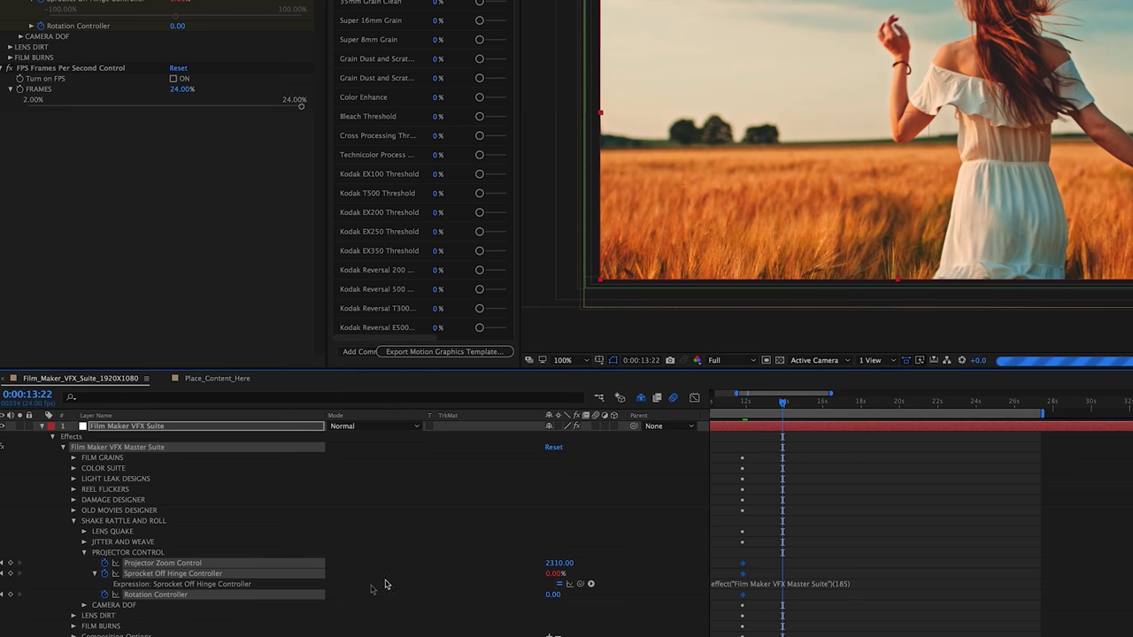
- Key Sprocket Off Hinge at 4% at 13:22 and -3% at 0:00:16:13
{"action": "left_click", "coordinate": [554, 574]}
{"action": "type", "text": "4"}
{"action": "key", "text": "Return"}
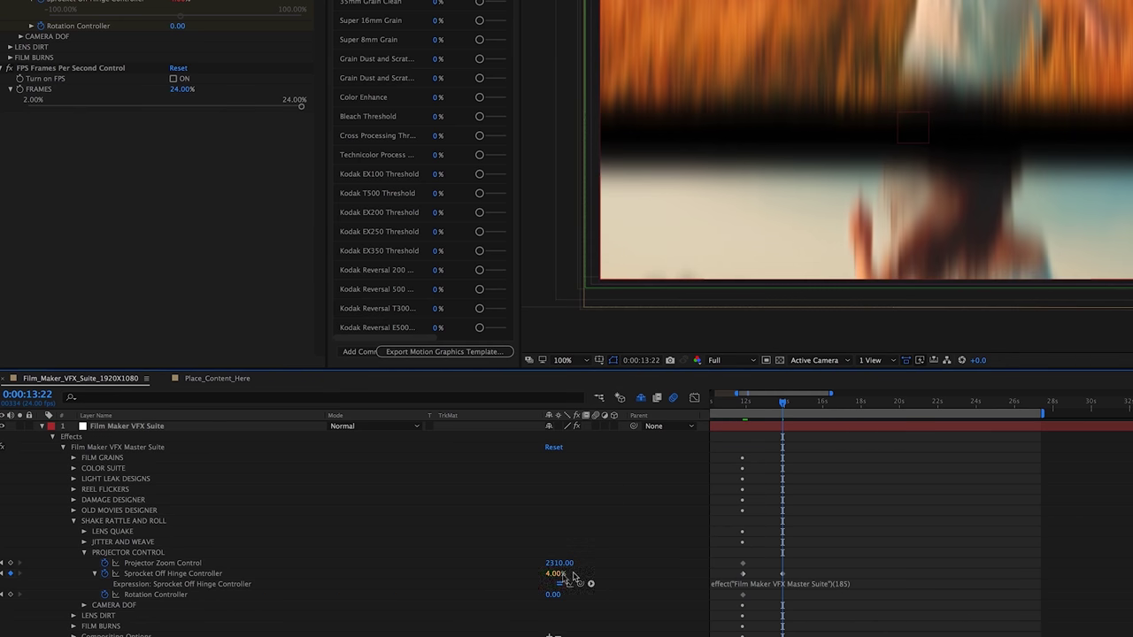
{"action": "left_click", "coordinate": [832, 408]}
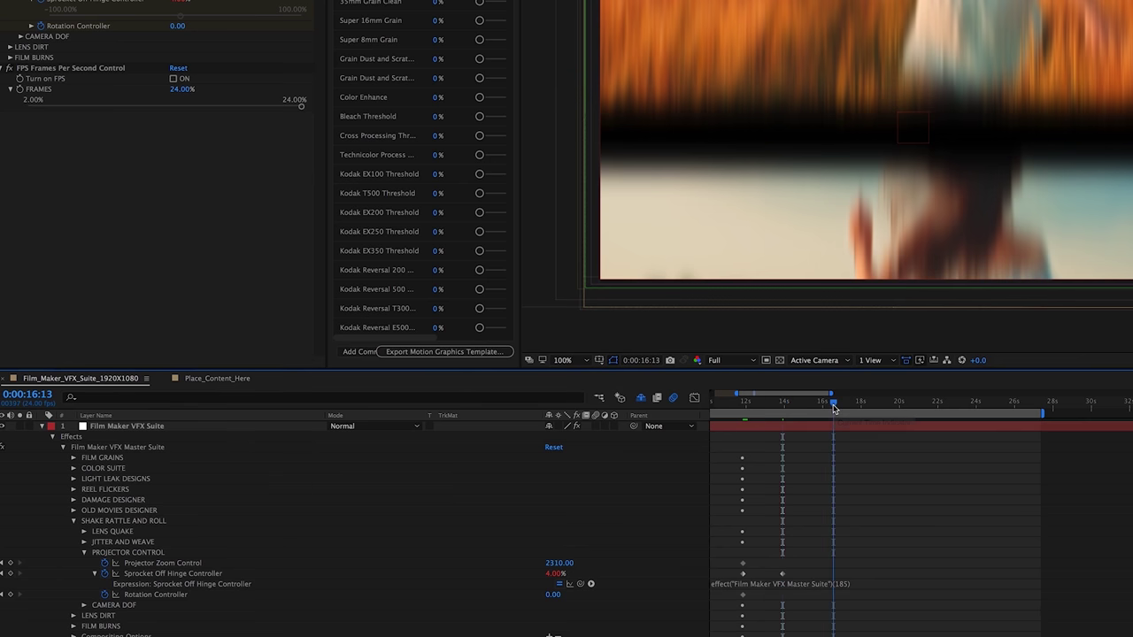
{"action": "left_click", "coordinate": [552, 574]}
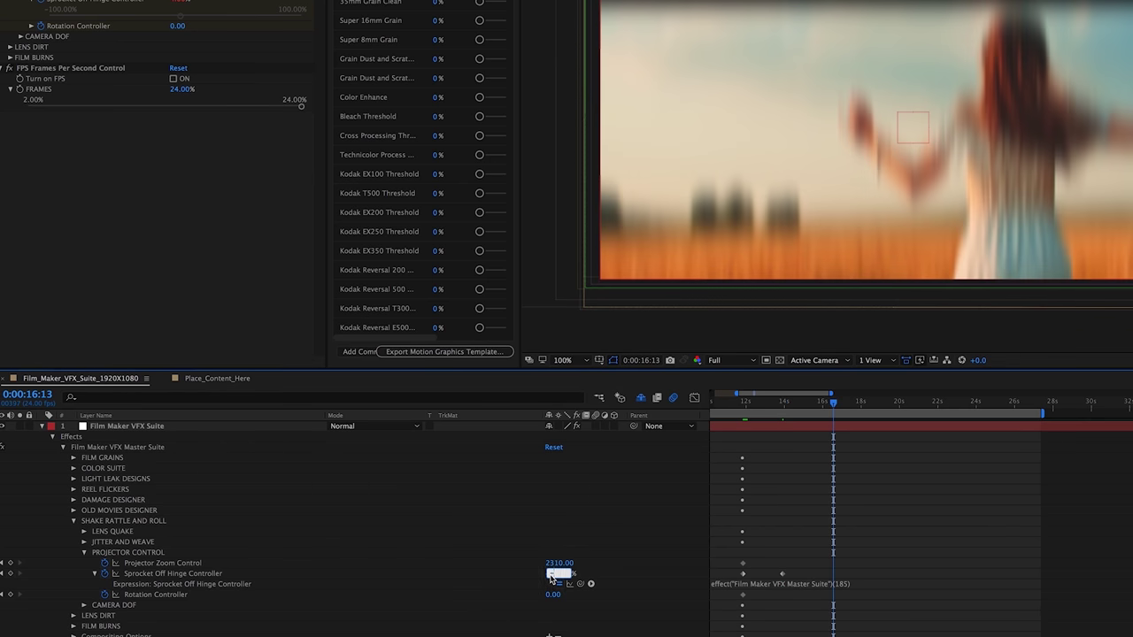
{"action": "type", "text": "-3"}
{"action": "key", "text": "Return"}
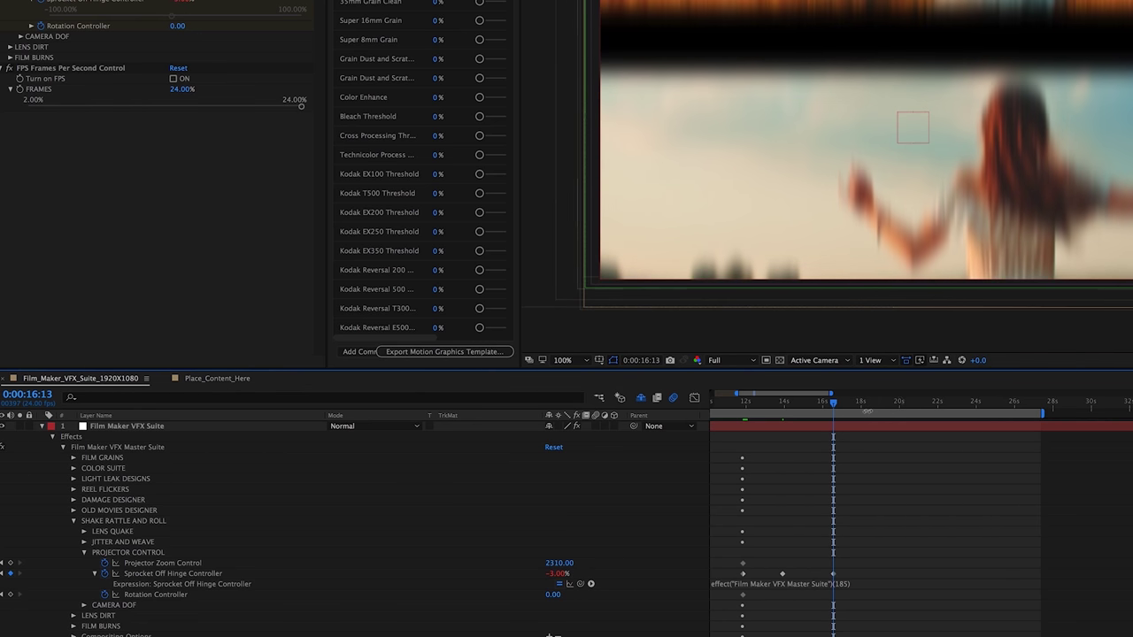
- Add 0% Sprocket Off Hinge keyframes at 0:00:18:11 and 0:00:17:13
{"action": "left_click", "coordinate": [870, 412]}
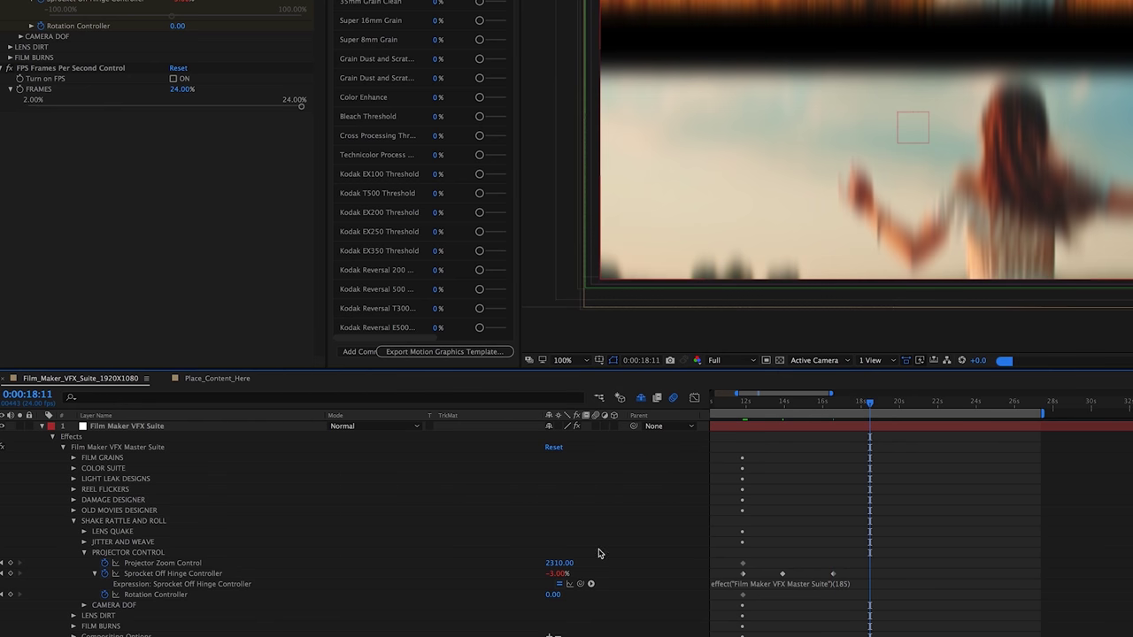
{"action": "left_click", "coordinate": [559, 573]}
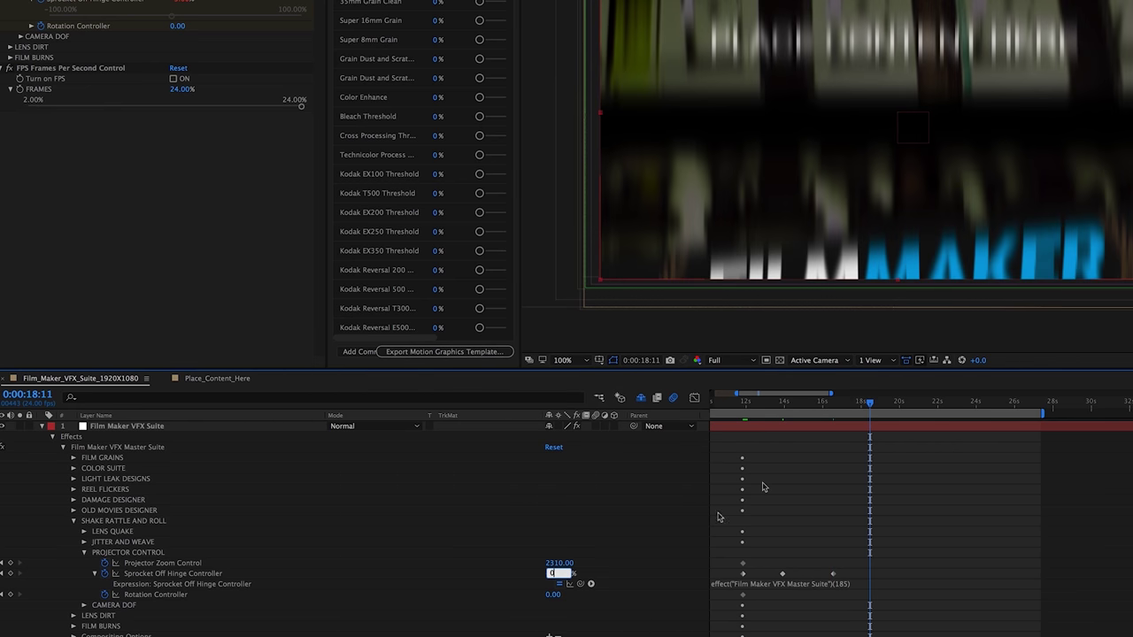
{"action": "type", "text": "0"}
{"action": "key", "text": "Return"}
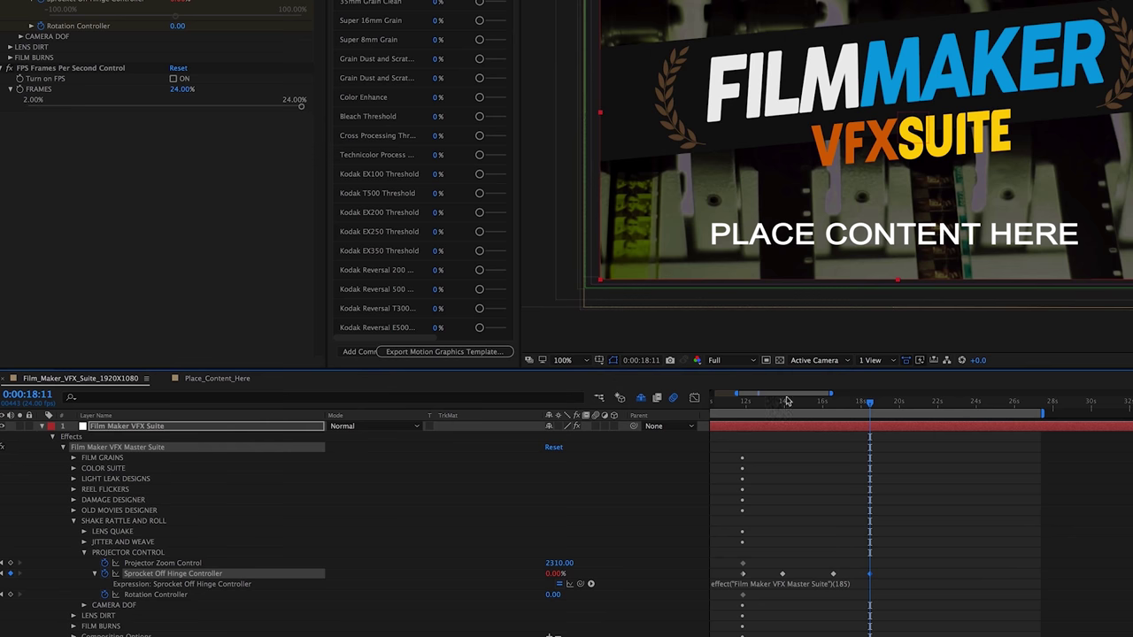
{"action": "left_click", "coordinate": [853, 410]}
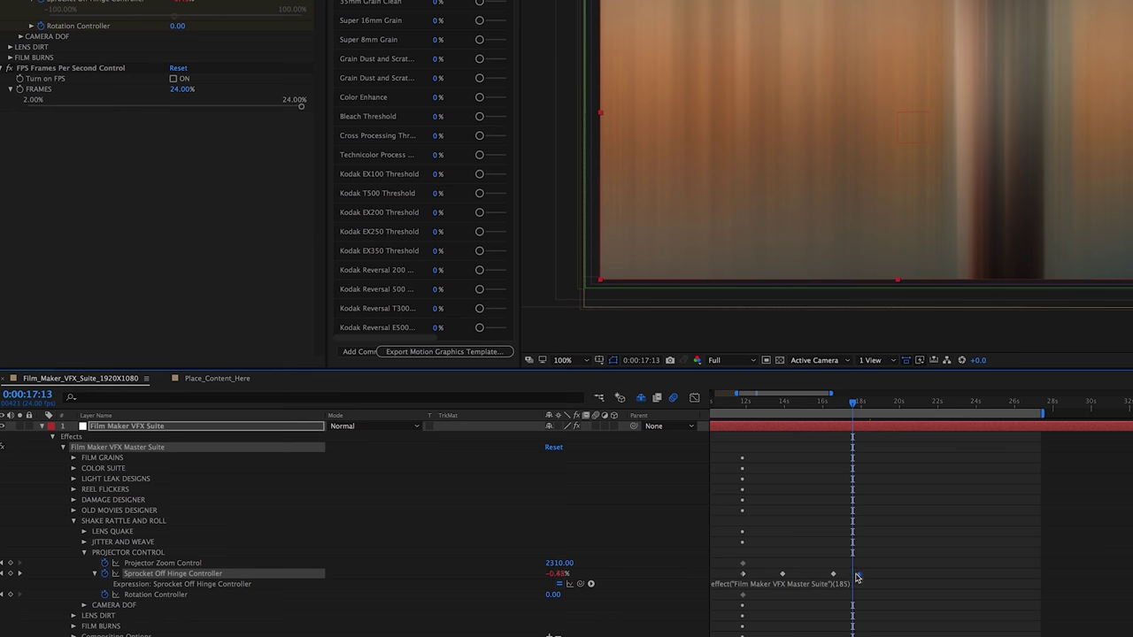
{"action": "left_click", "coordinate": [855, 575]}
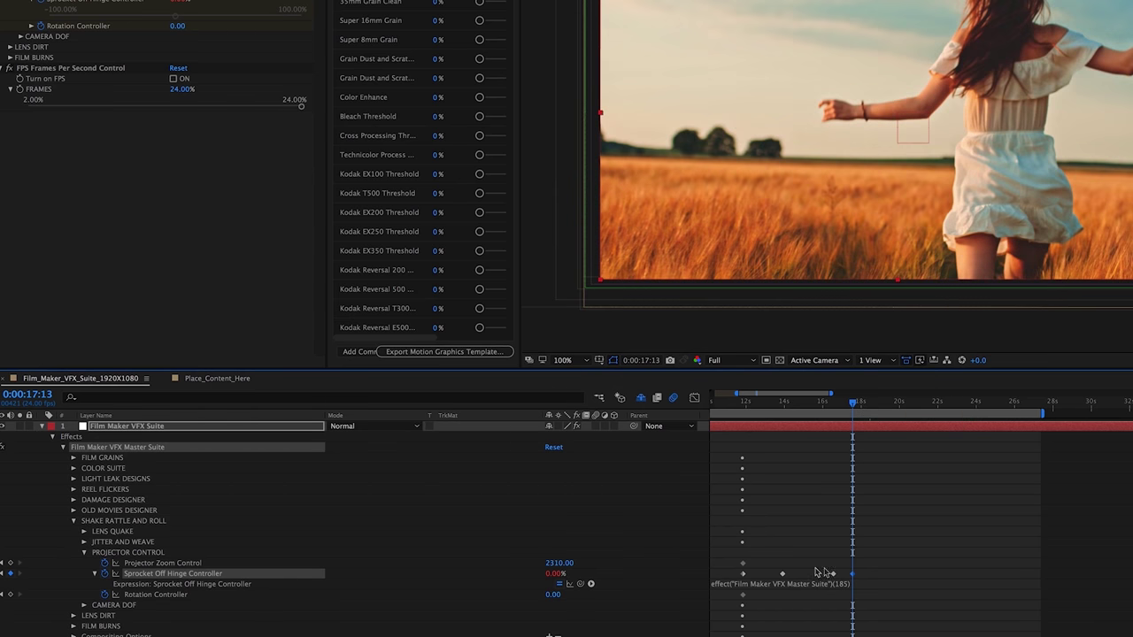
- Key Sprocket Off Hinge at 1% near 13 seconds, then delete the selected Projector Control keyframes
{"action": "left_click", "coordinate": [767, 404]}
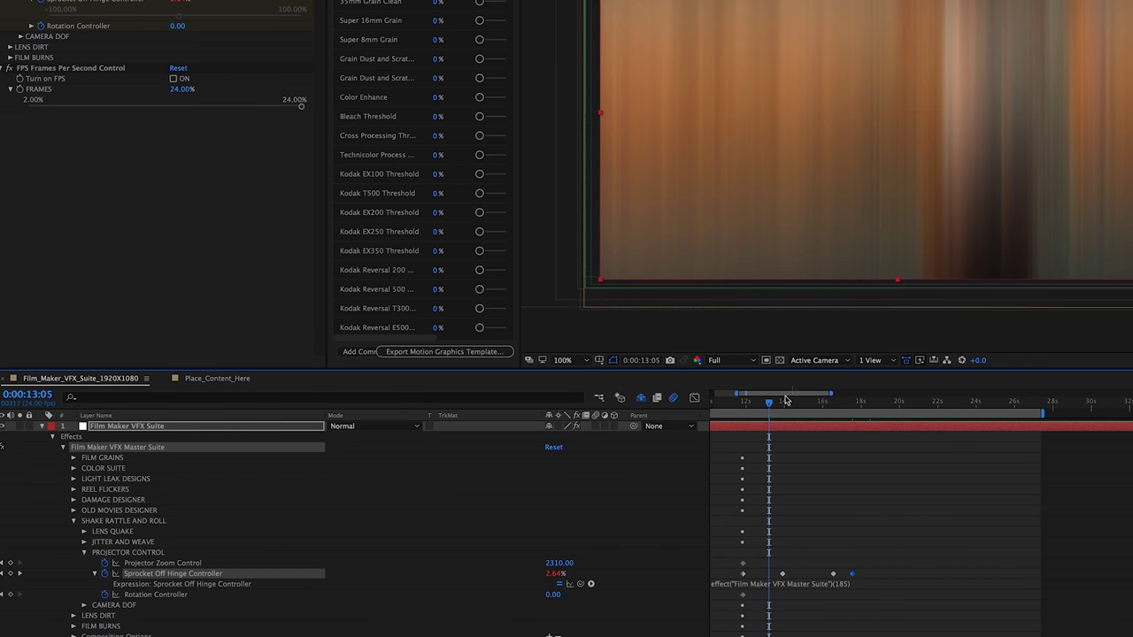
{"action": "left_click", "coordinate": [554, 574]}
{"action": "type", "text": "1"}
{"action": "key", "text": "Return"}
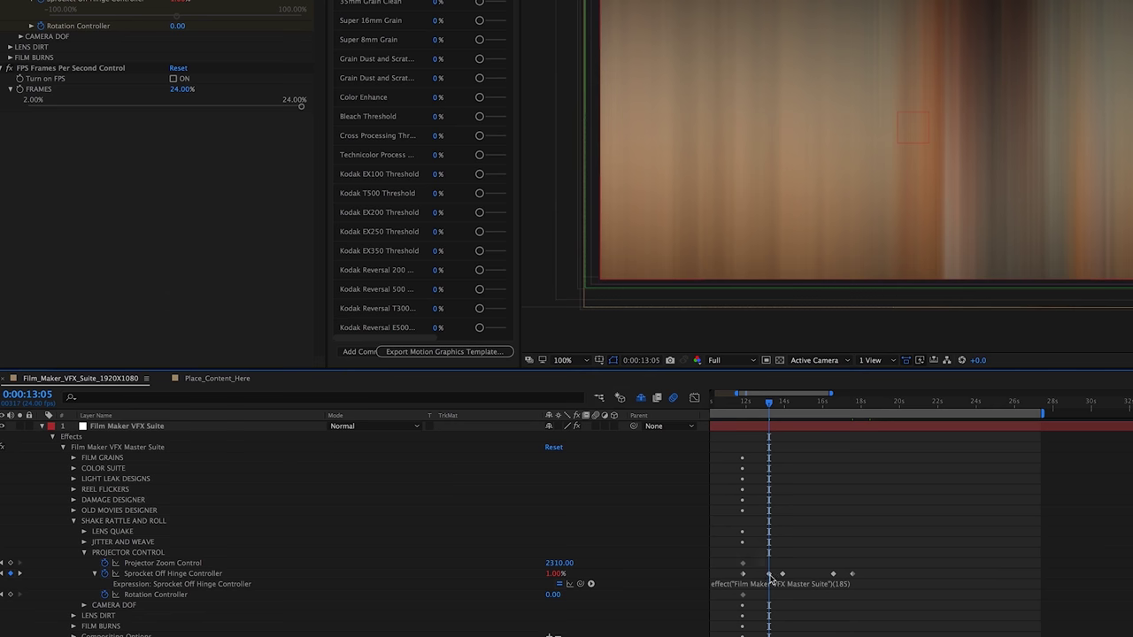
{"action": "left_click", "coordinate": [734, 402]}
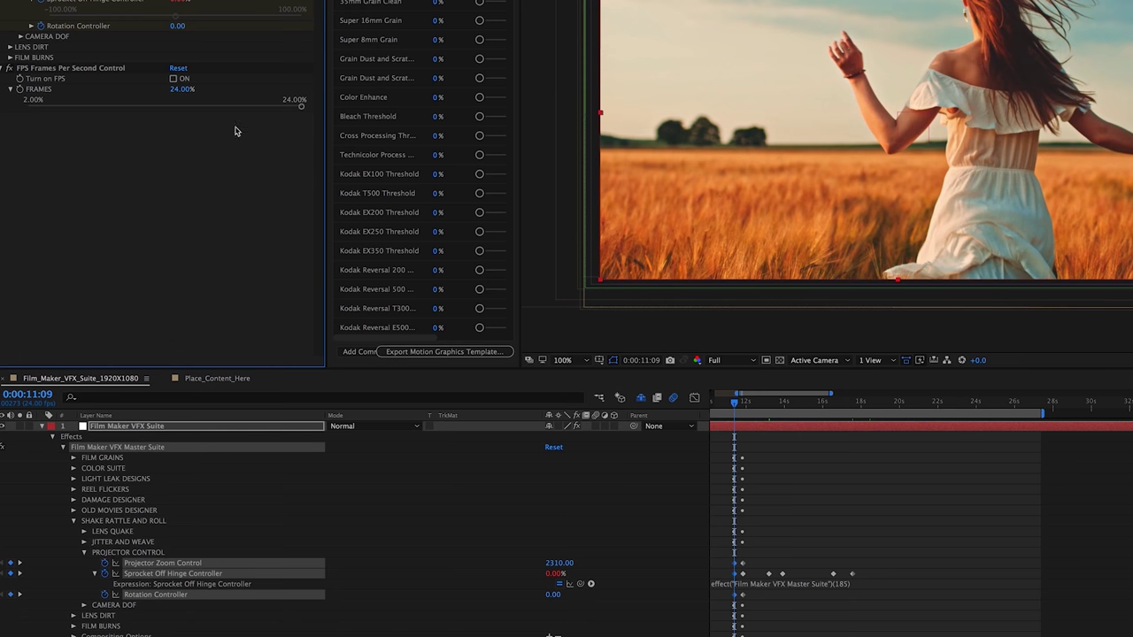
{"action": "key", "text": "Delete"}
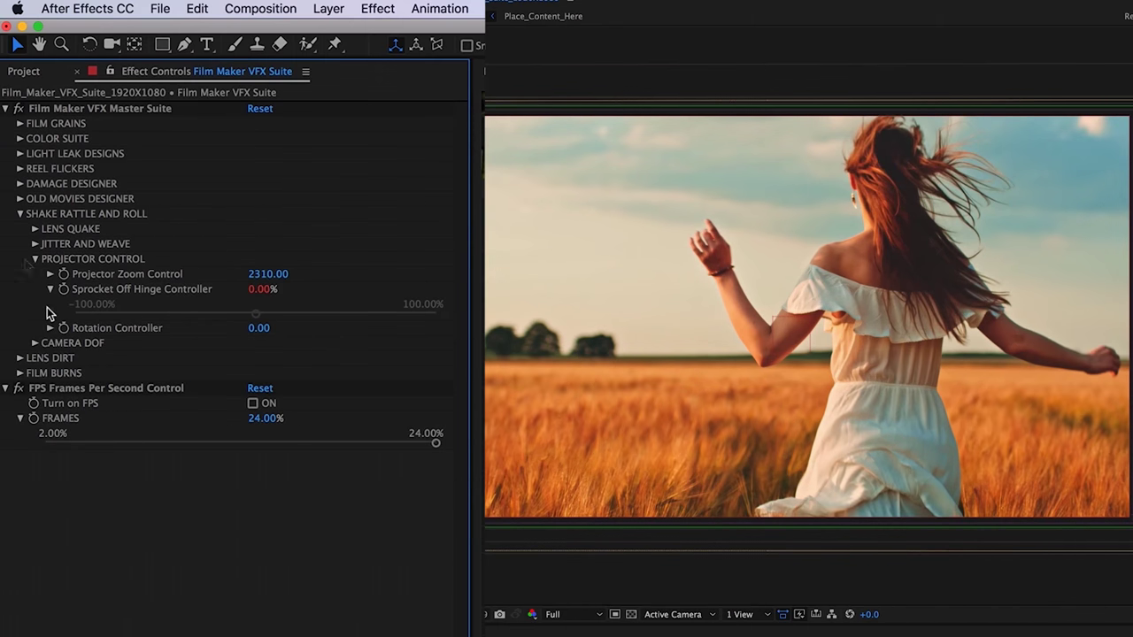
- Open CAMERA DOF and LENS DIRT and set Botch Job to about 42.45%
{"action": "left_click", "coordinate": [35, 343]}
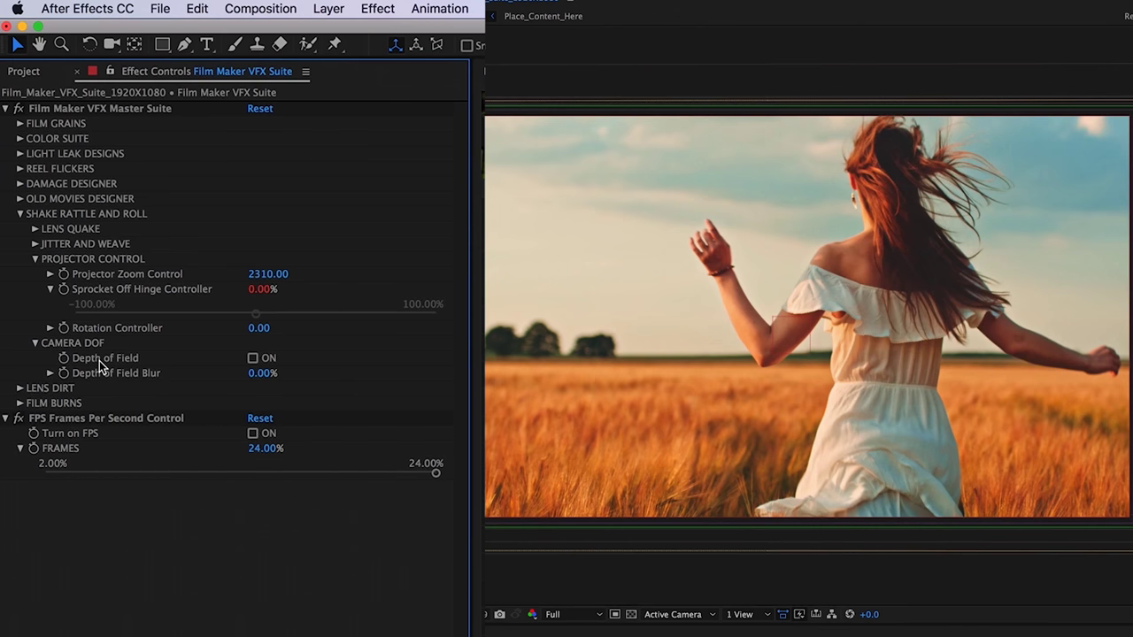
{"action": "left_click", "coordinate": [19, 388]}
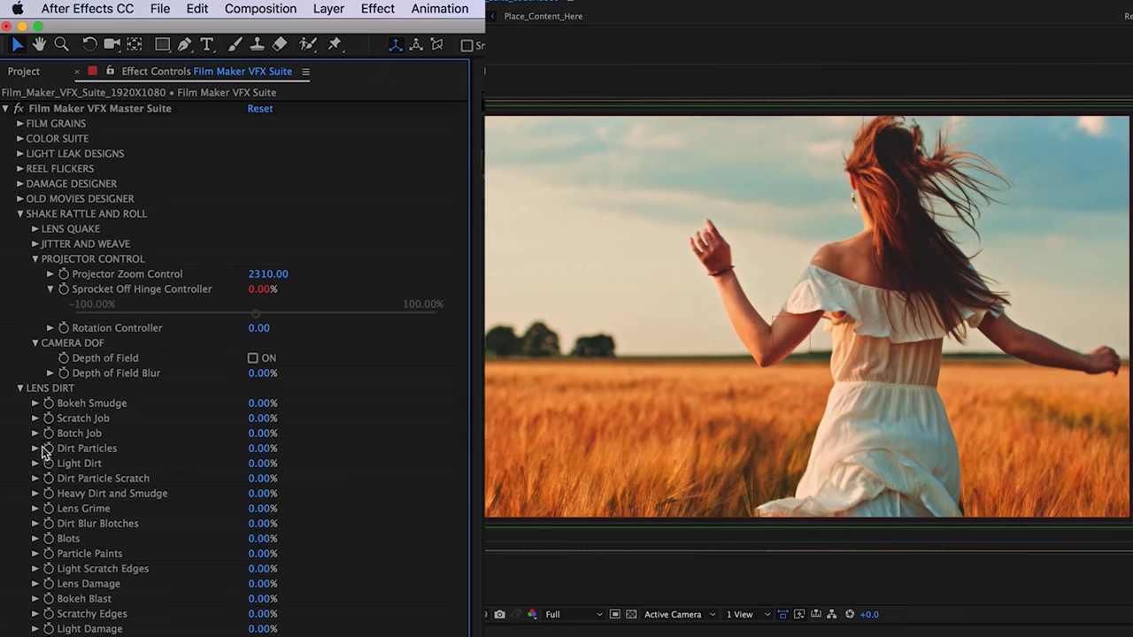
{"action": "left_click", "coordinate": [35, 434]}
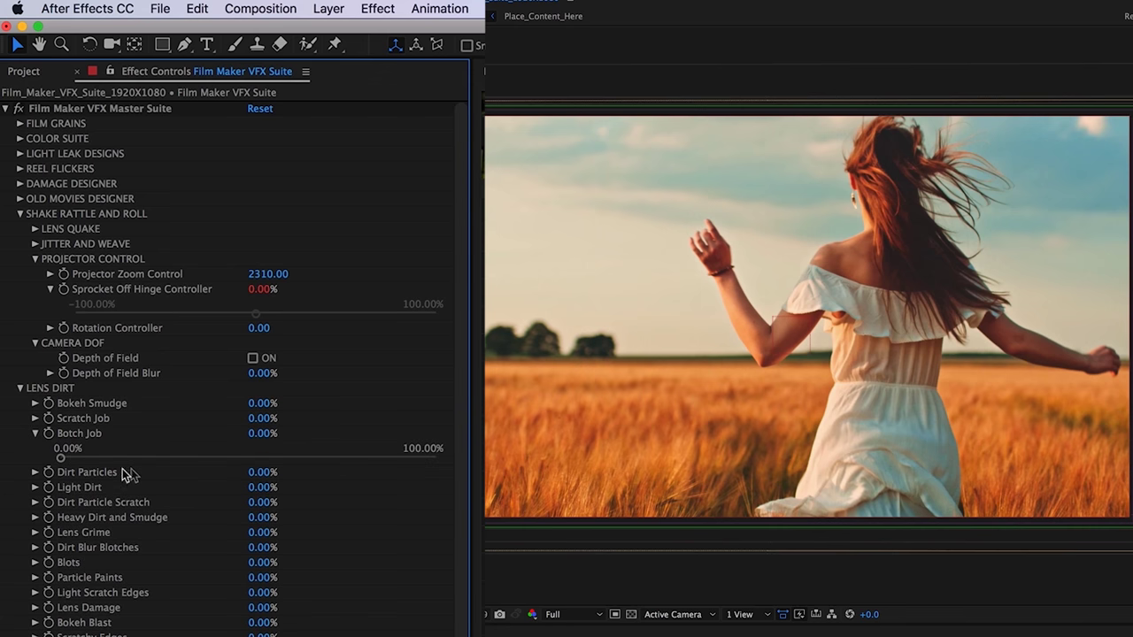
{"action": "left_click", "coordinate": [220, 458]}
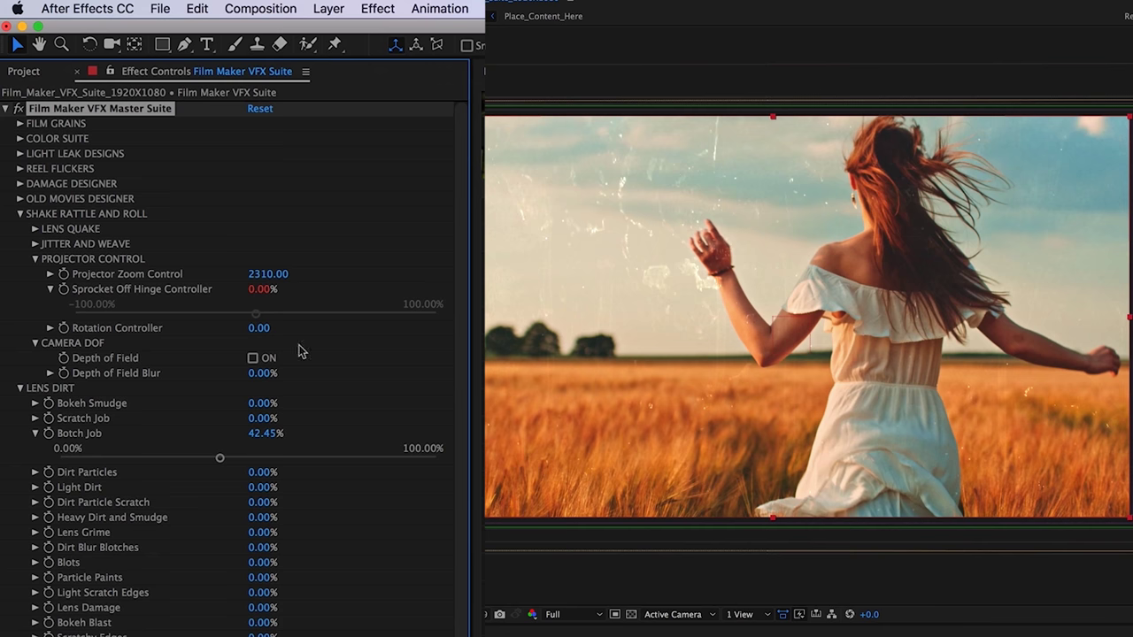
- Turn on Depth of Field and set its blur to about 59% (58.97%)
{"action": "left_click", "coordinate": [253, 358]}
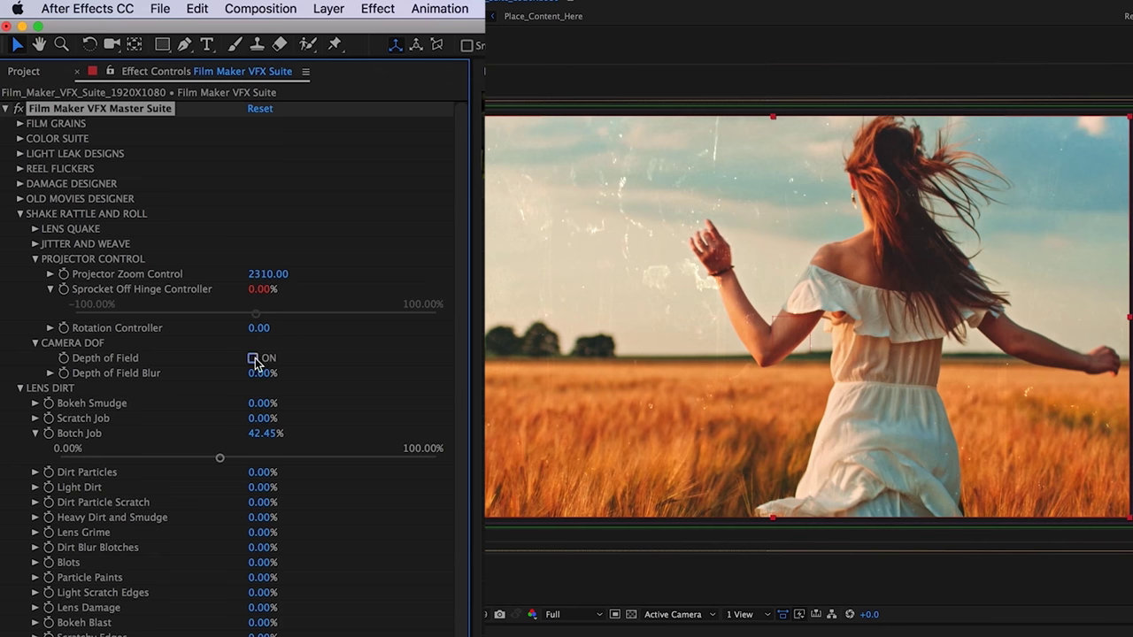
{"action": "left_click", "coordinate": [51, 372]}
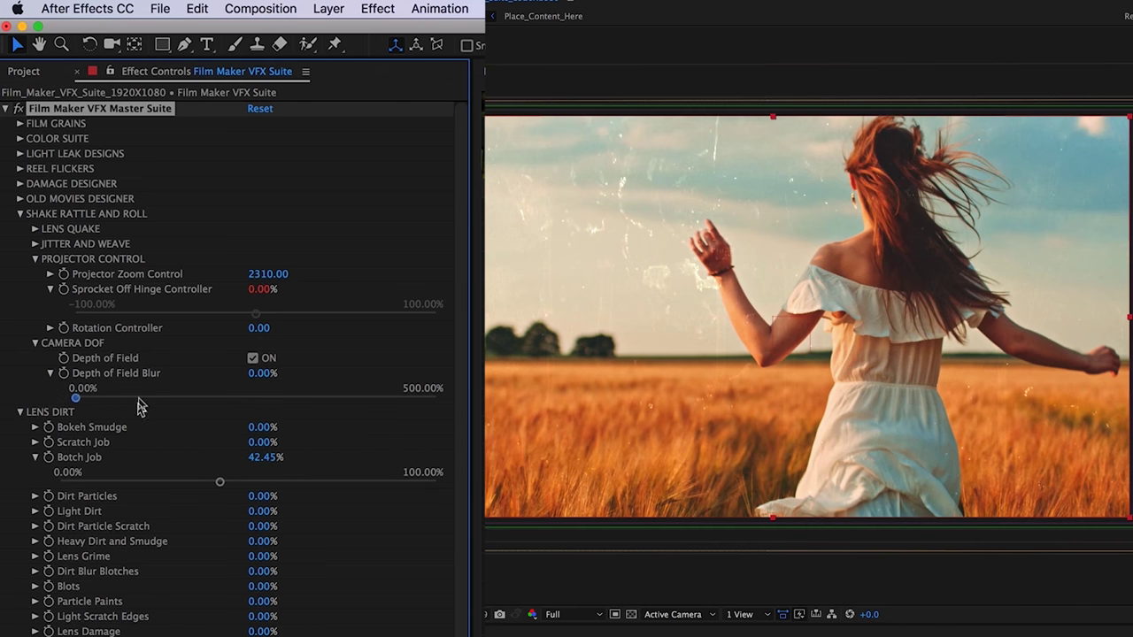
{"action": "left_click", "coordinate": [140, 399]}
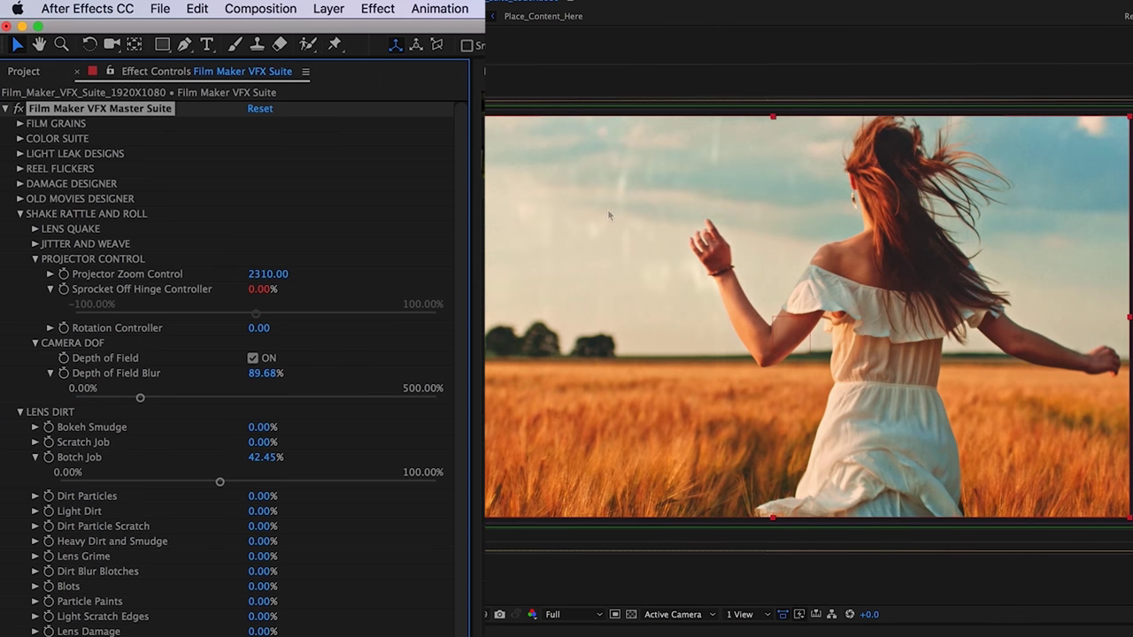
{"action": "left_click", "coordinate": [118, 398]}
- Reset the Film Maker VFX Master Suite and fold away Shake Rattle and Roll and Lens Dirt
{"action": "left_click", "coordinate": [262, 108]}
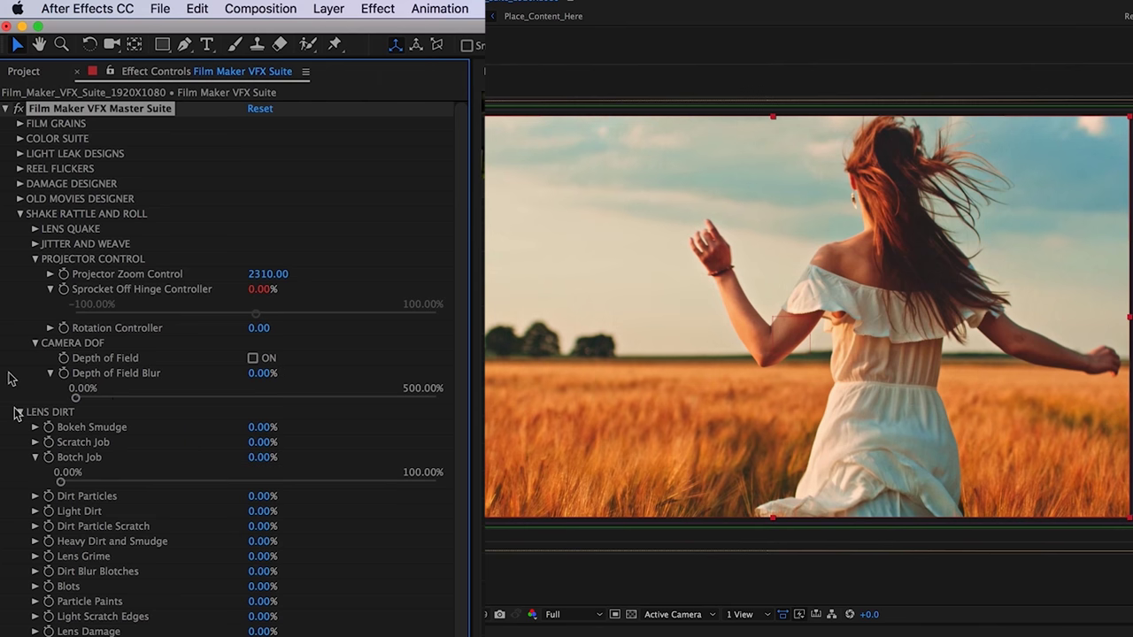
{"action": "left_click", "coordinate": [20, 214]}
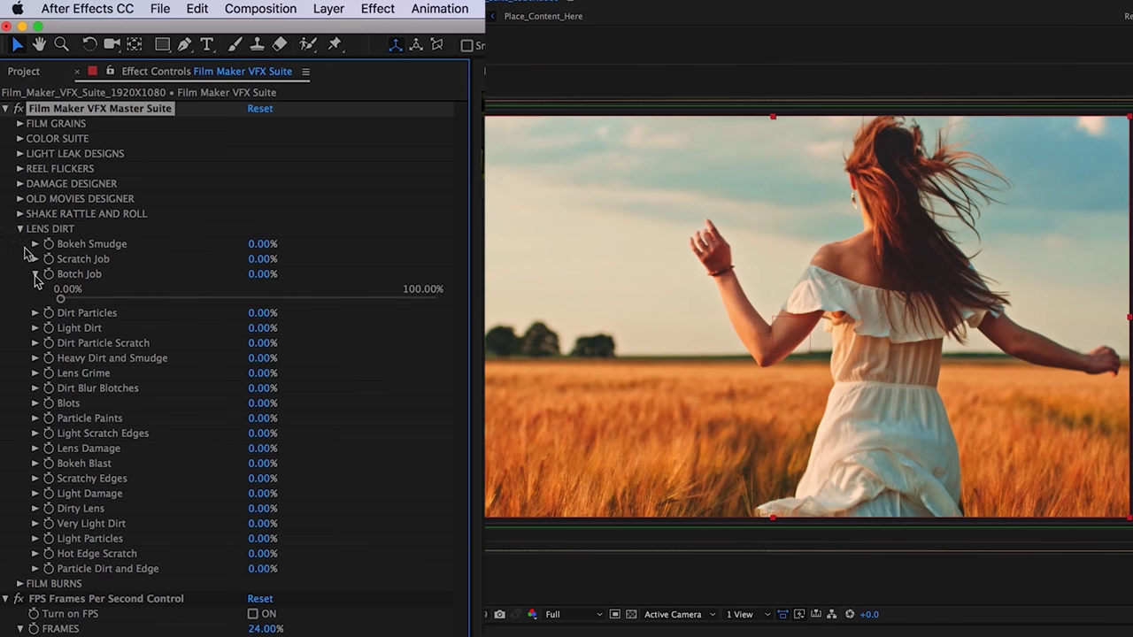
{"action": "left_click", "coordinate": [35, 275]}
{"action": "left_click", "coordinate": [20, 229]}
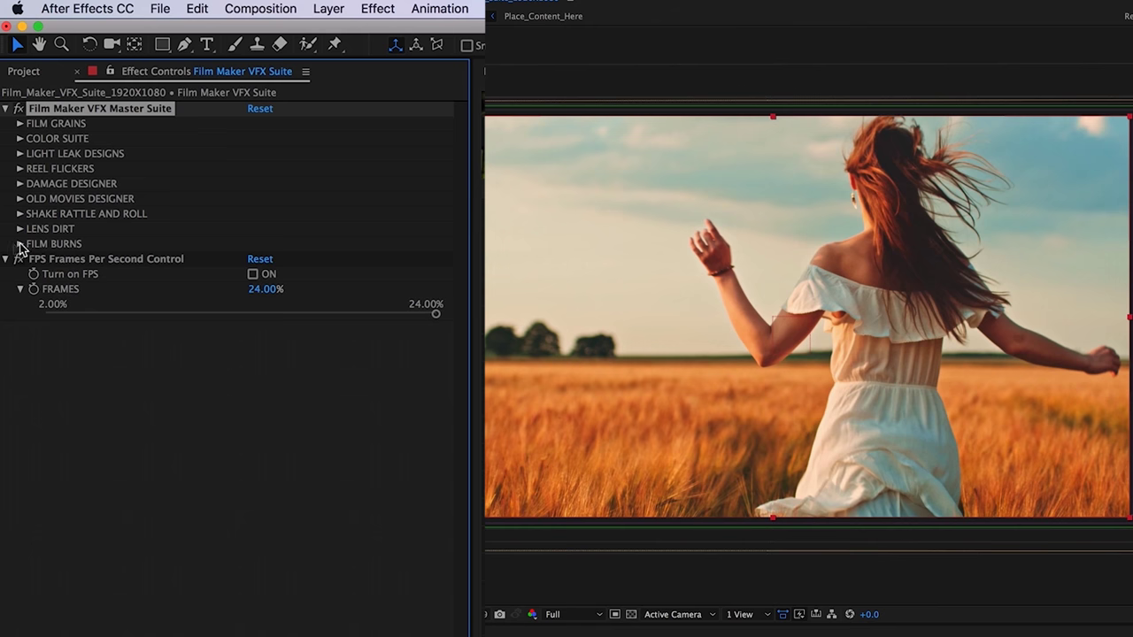
- In FILM BURNS, turn on Burn It and show the Film Burn 5 slider
{"action": "left_click", "coordinate": [20, 243]}
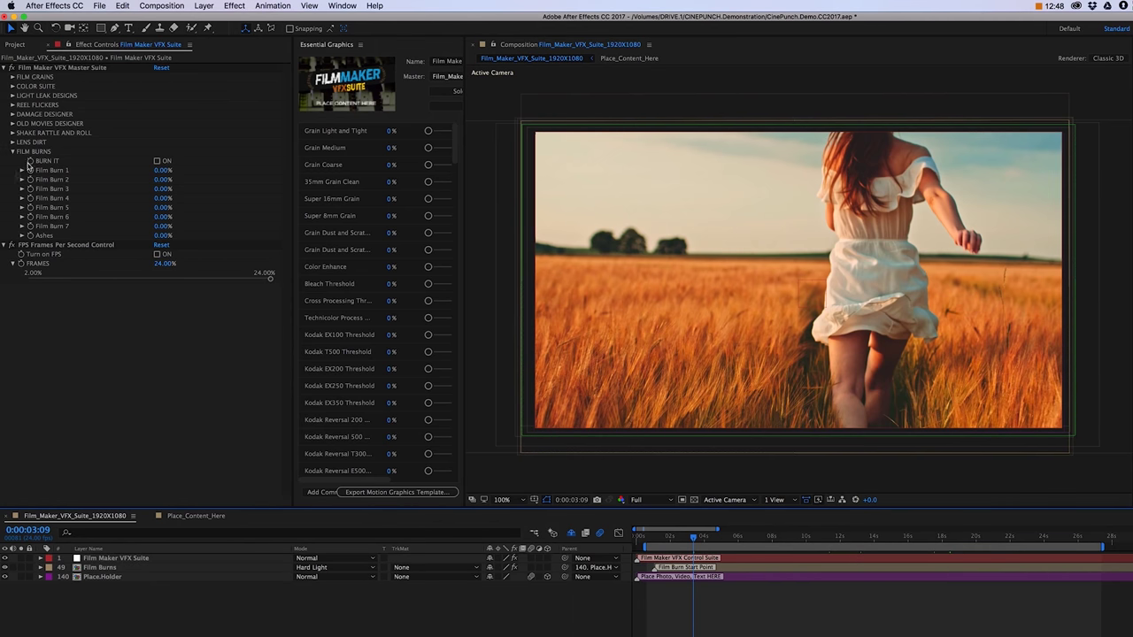
{"action": "left_click", "coordinate": [158, 165]}
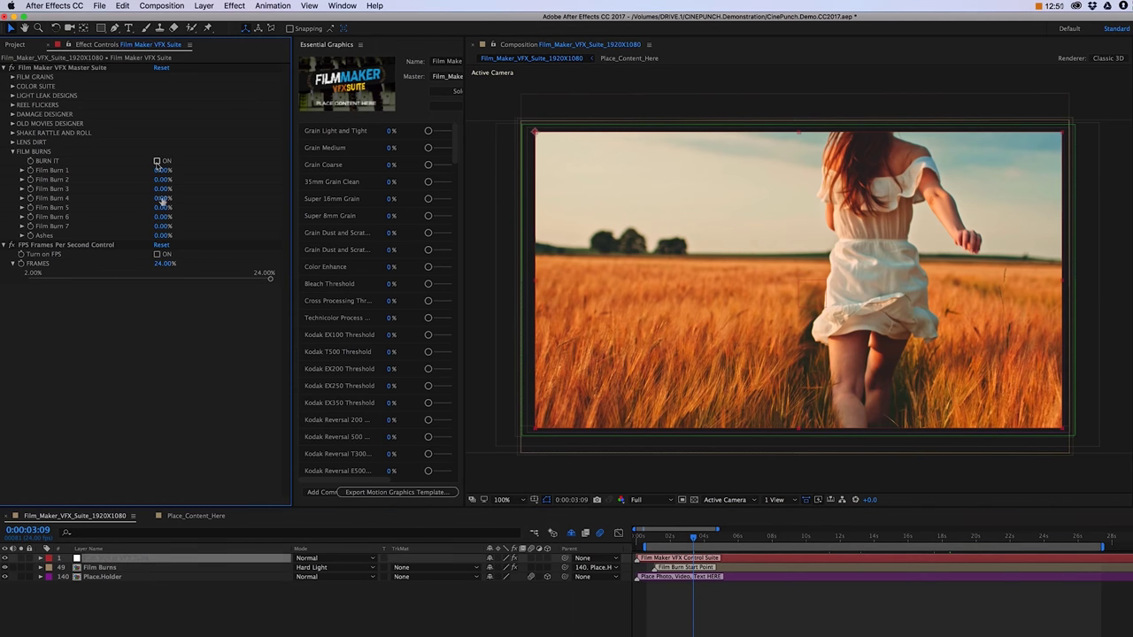
{"action": "left_click", "coordinate": [157, 161]}
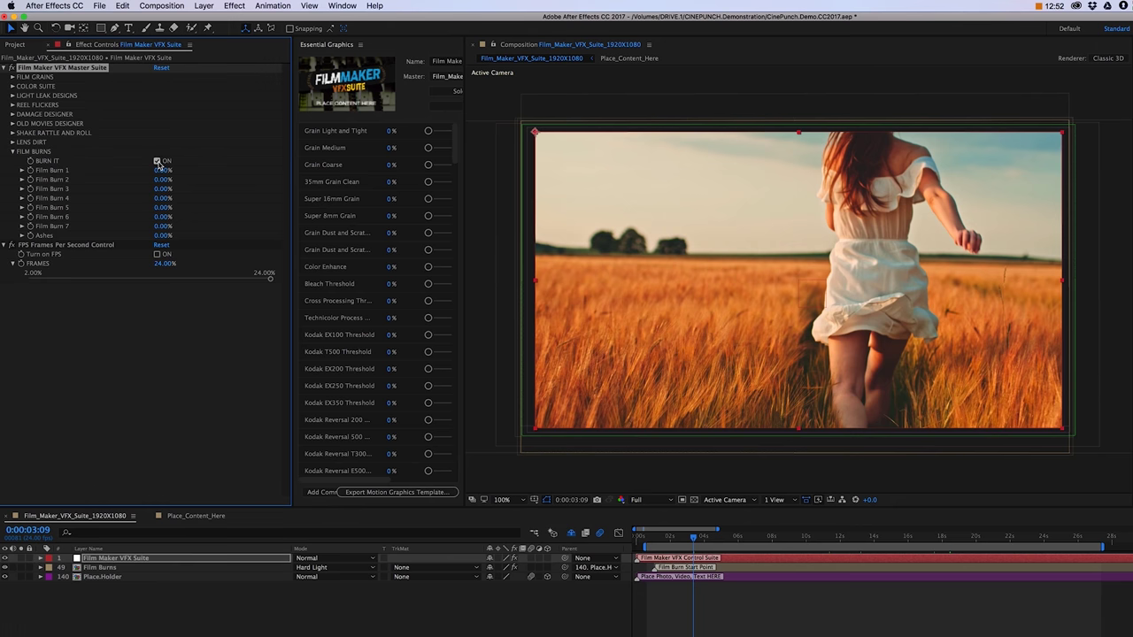
{"action": "left_click", "coordinate": [23, 208]}
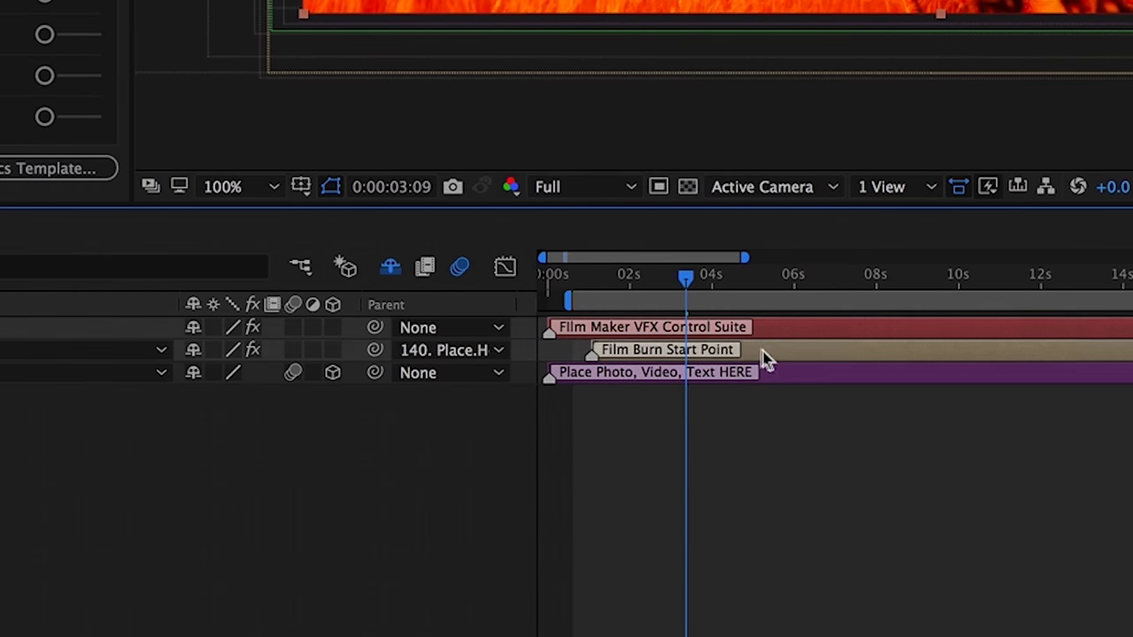
- Shift the Film Burns layer to start near 3 seconds, go to 0:00:04:07, and show Film Burn 1
{"action": "left_click_drag", "start_coordinate": [723, 571], "coordinate": [737, 568]}
{"action": "left_click_drag", "start_coordinate": [790, 353], "coordinate": [869, 351]}
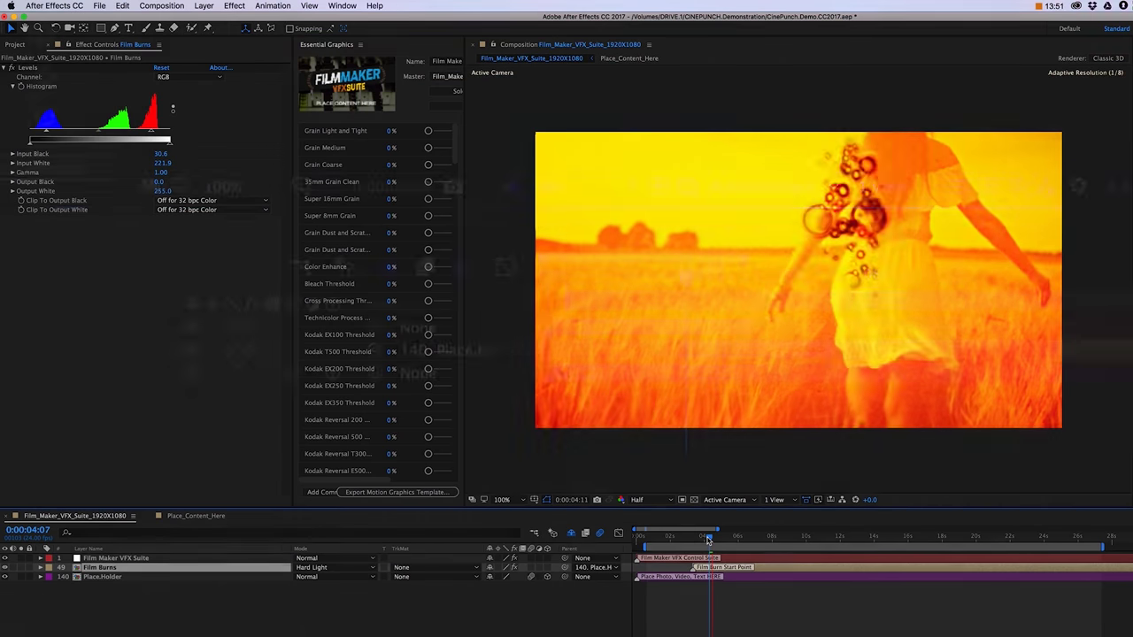
{"action": "left_click", "coordinate": [717, 275]}
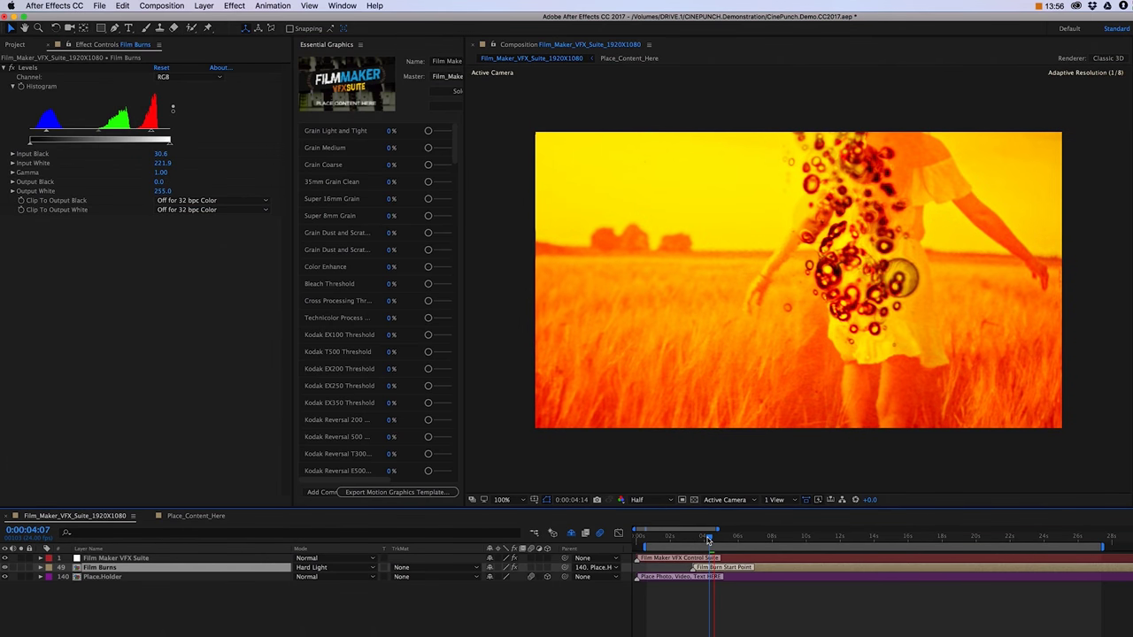
{"action": "left_click", "coordinate": [115, 558]}
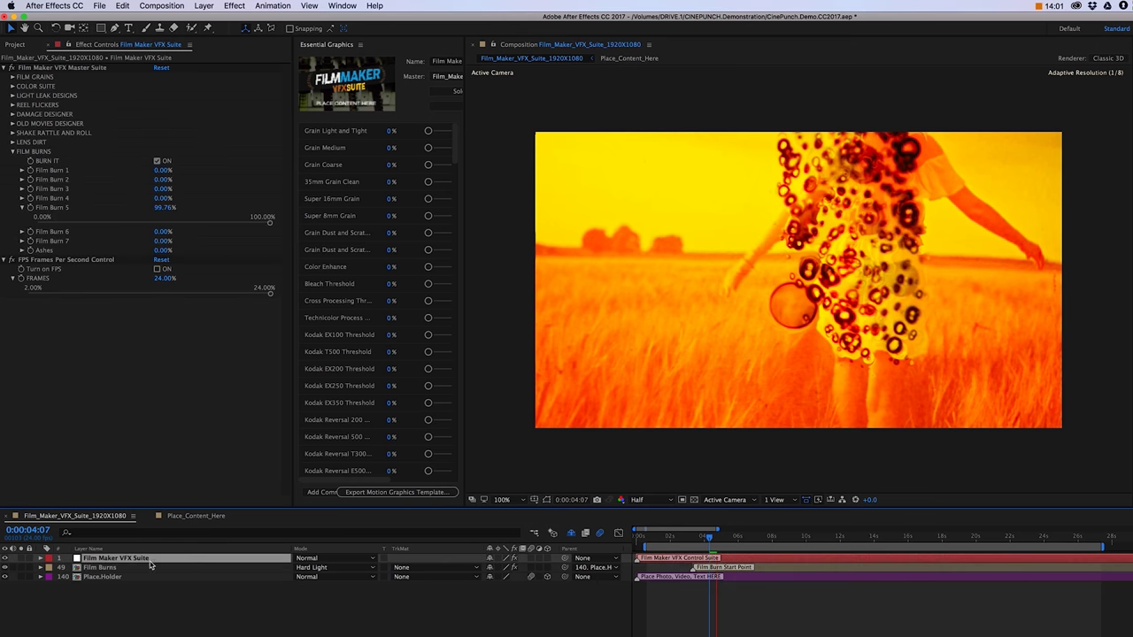
{"action": "left_click", "coordinate": [22, 170]}
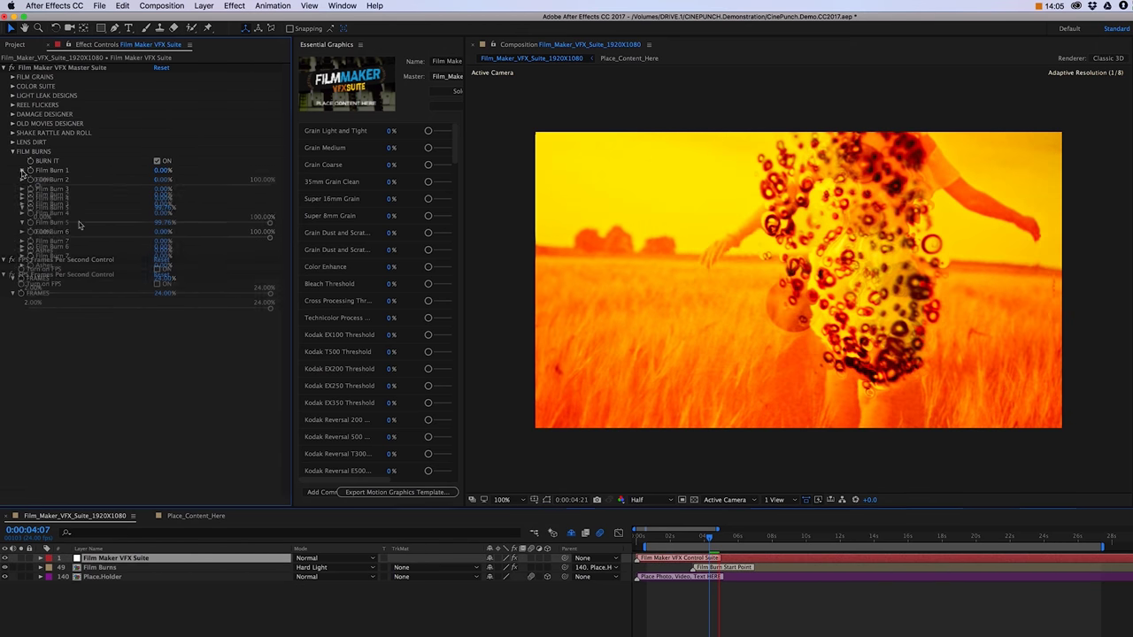